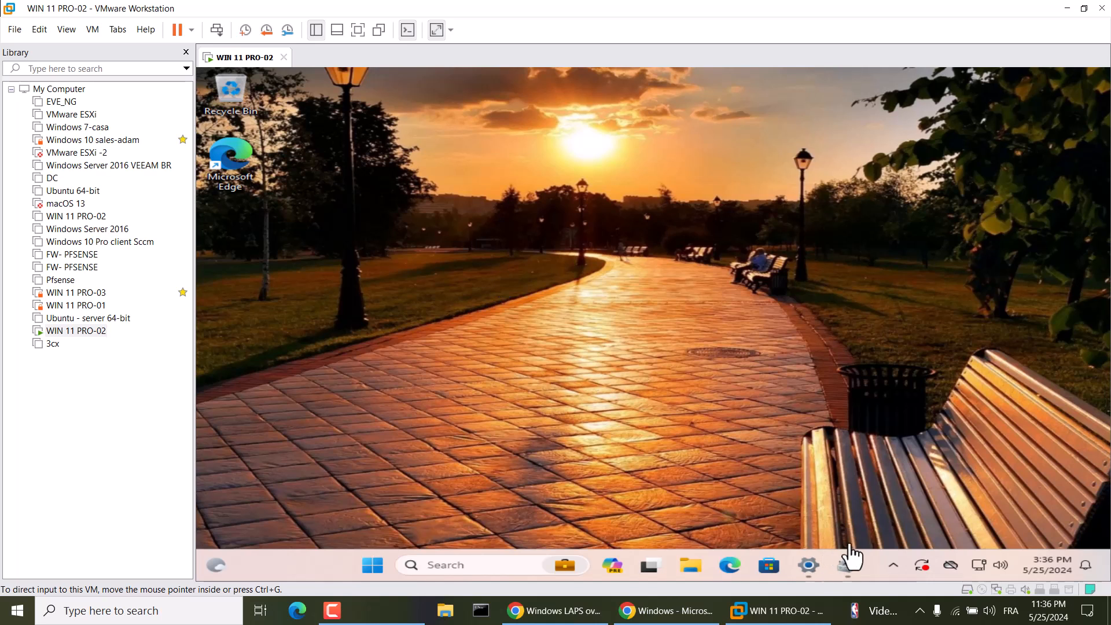
Show Computer Management's local Users list with the Administrator and Guest accounts in the VM.
mouse_move(856, 574)
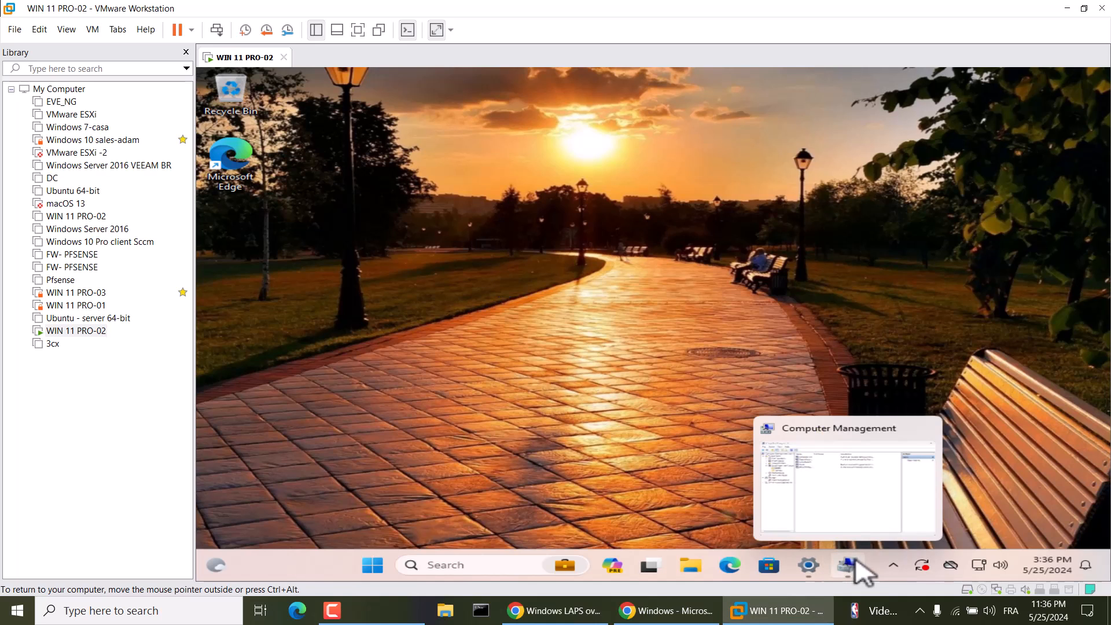
left_click(862, 496)
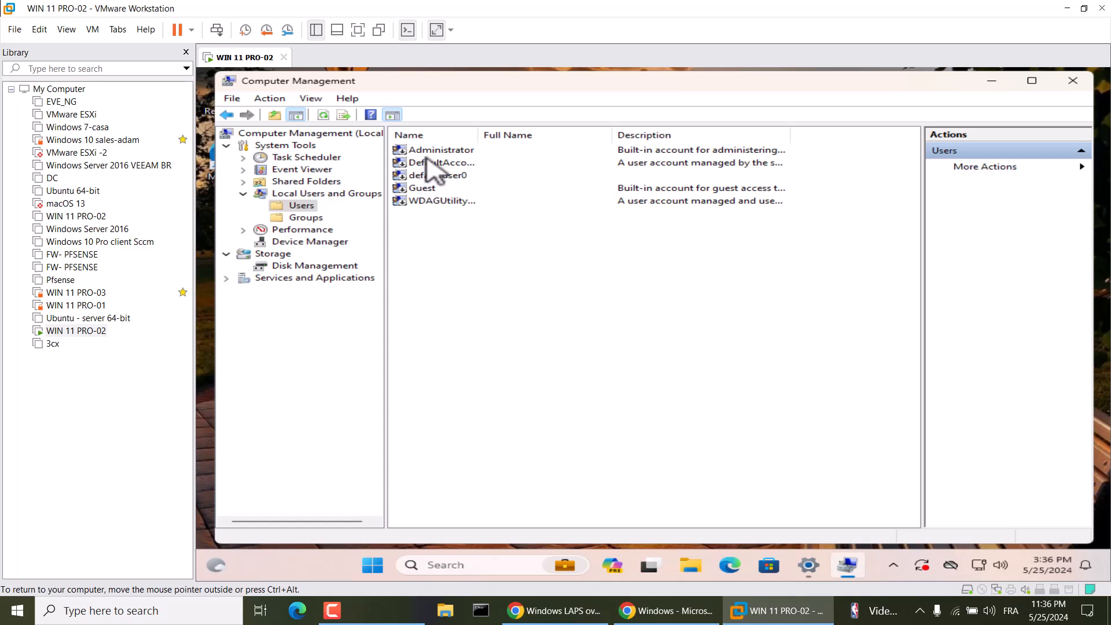
left_click(463, 150)
left_click(472, 242)
right_click(434, 150)
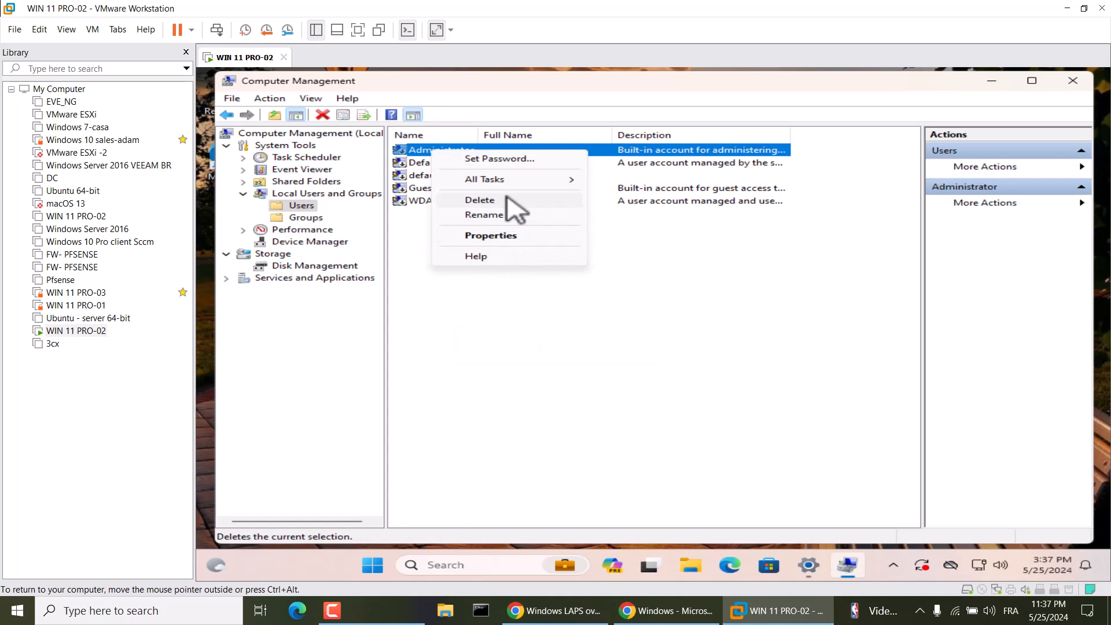
left_click(522, 158)
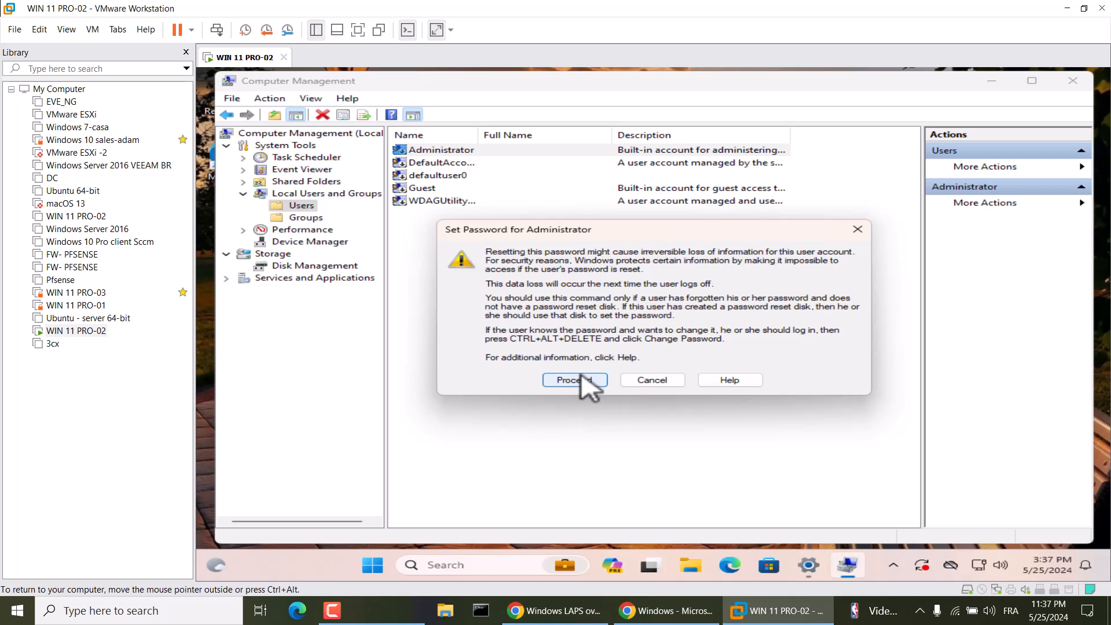
left_click(671, 382)
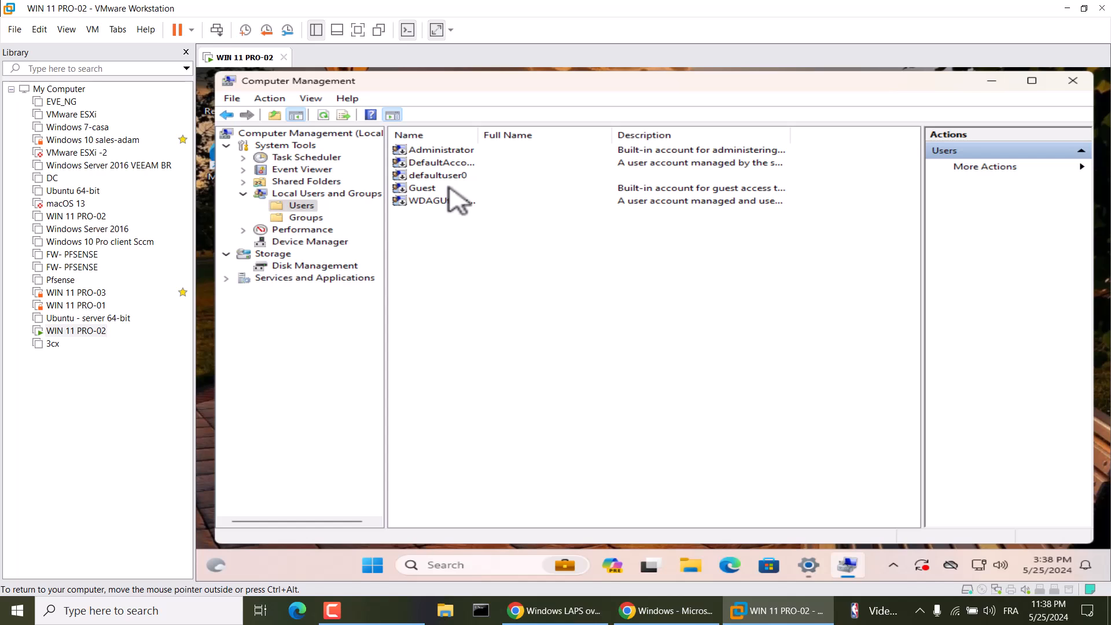
Check the Administrator account, then return to Intune's Windows Configuration profiles page in Chrome.
left_click(476, 150)
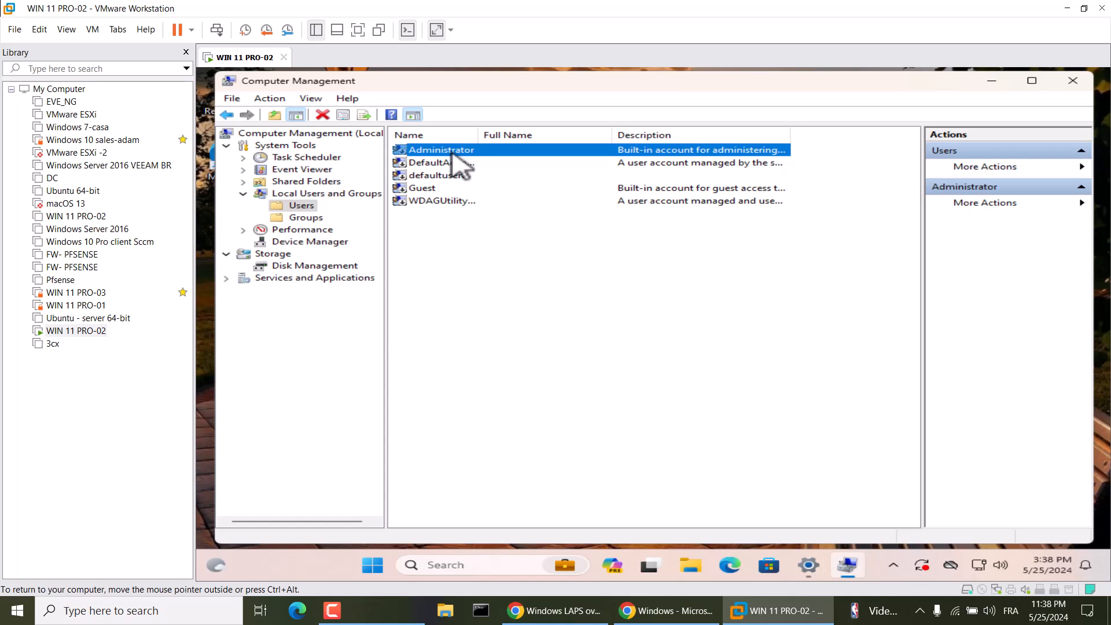
left_click(457, 228)
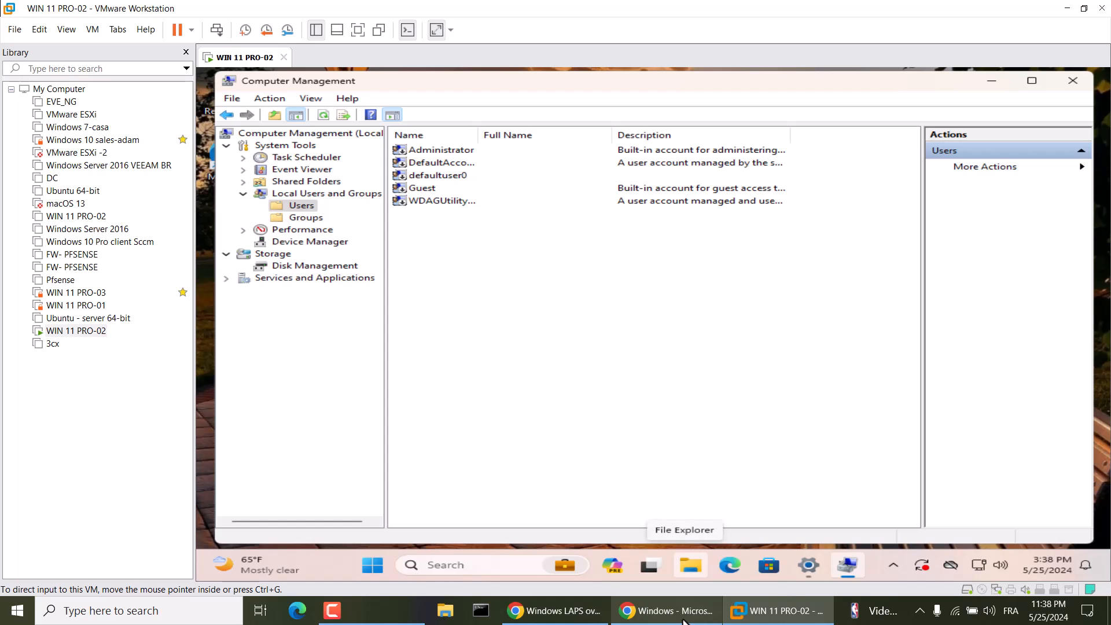
left_click(665, 611)
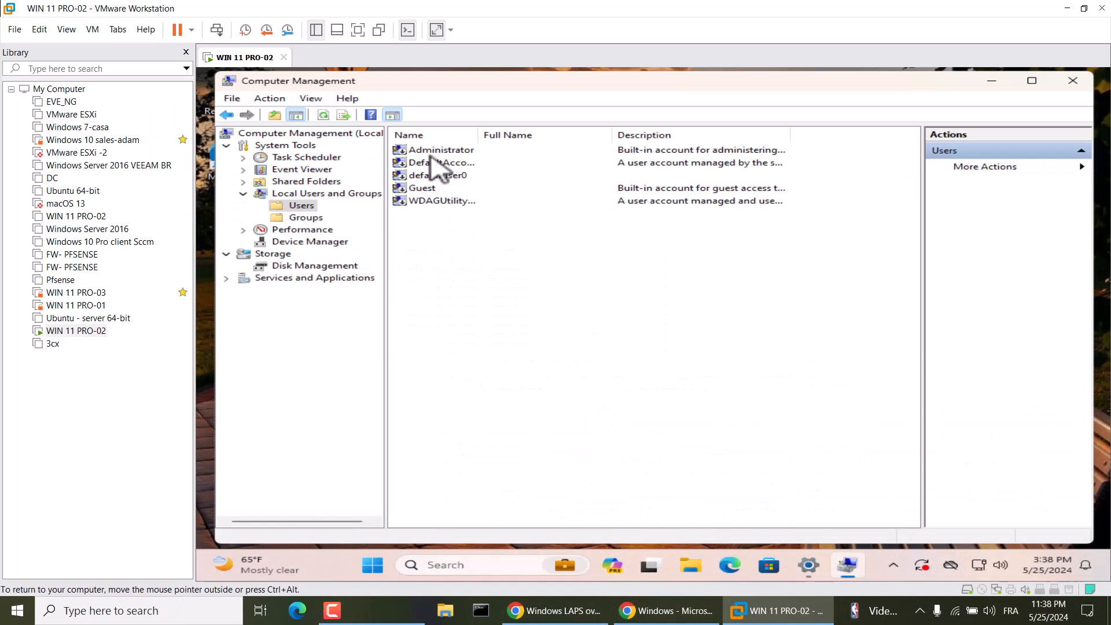
left_click(456, 150)
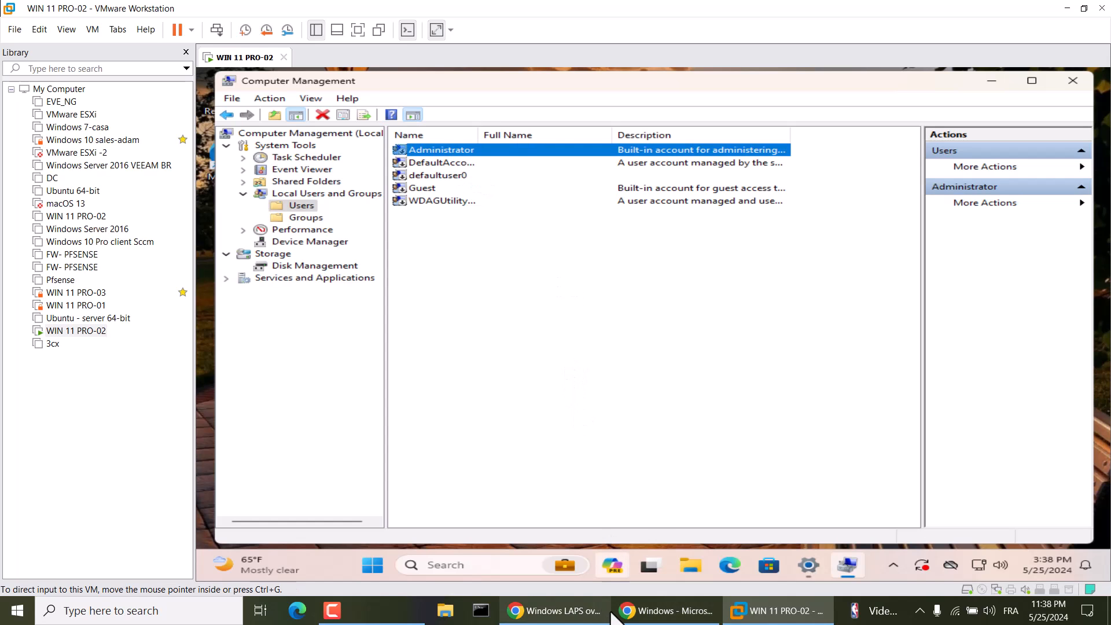
left_click(666, 610)
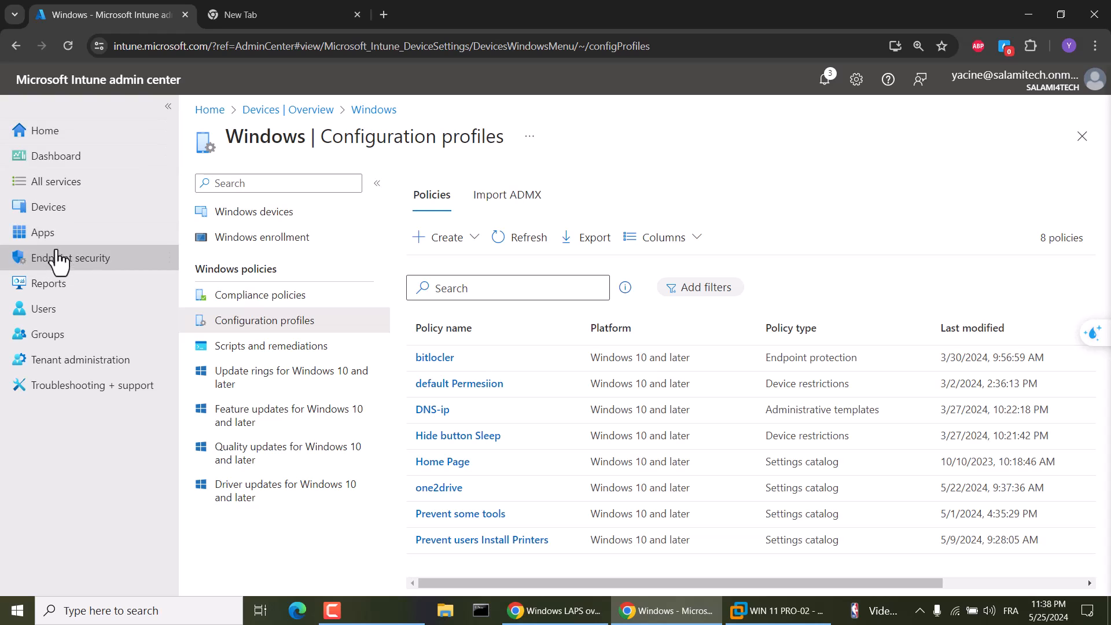
Create a new Windows 10 and later Settings catalog policy from Windows Configuration profiles.
left_click(107, 215)
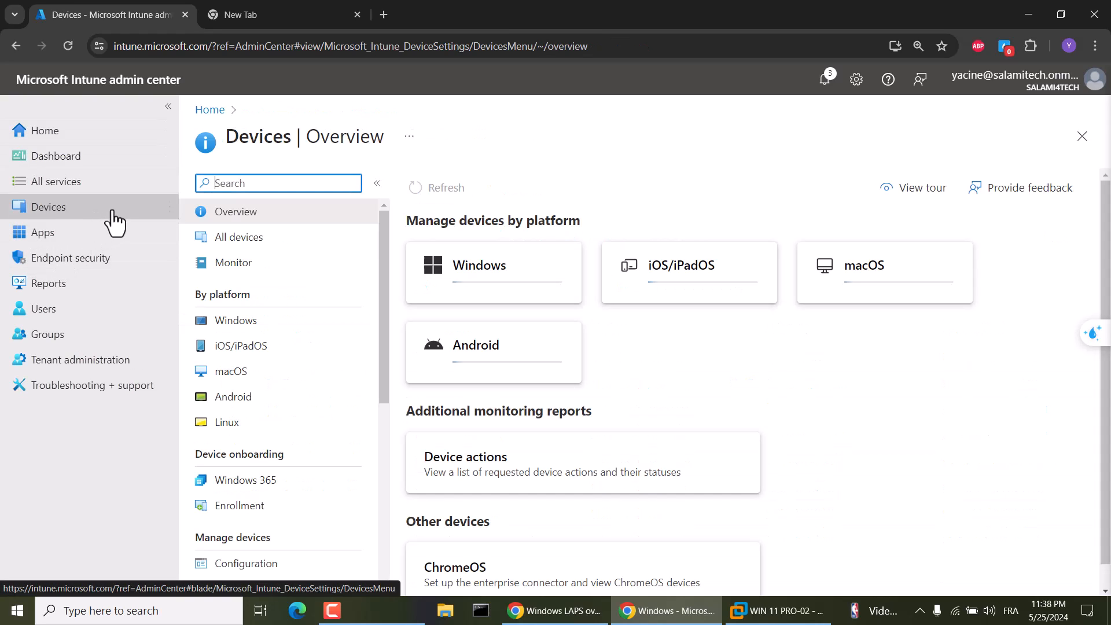
left_click(312, 326)
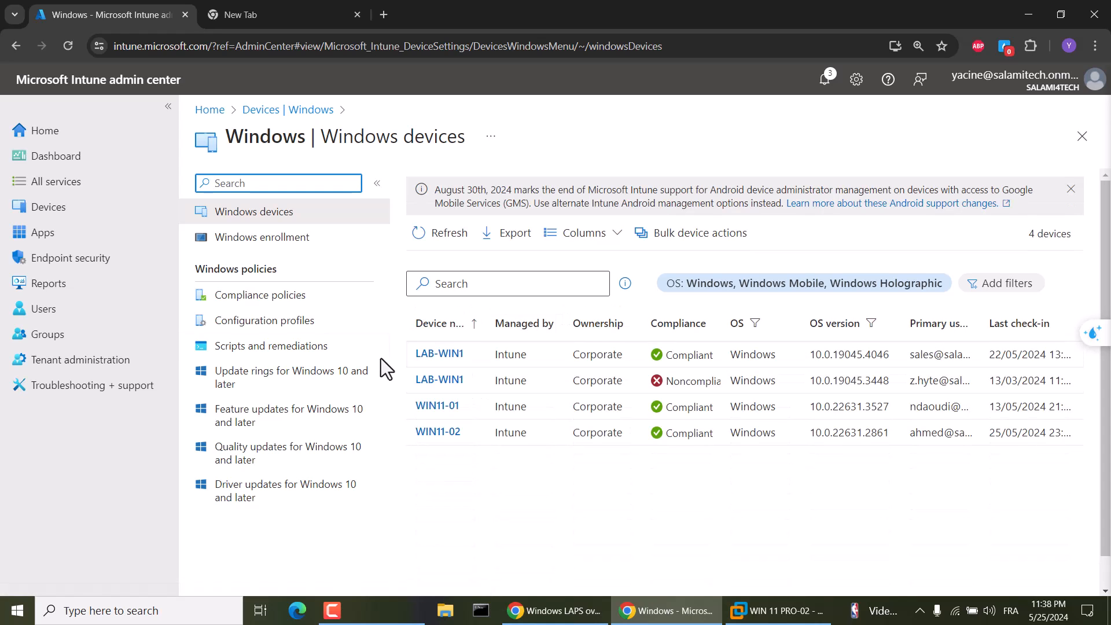
left_click(301, 328)
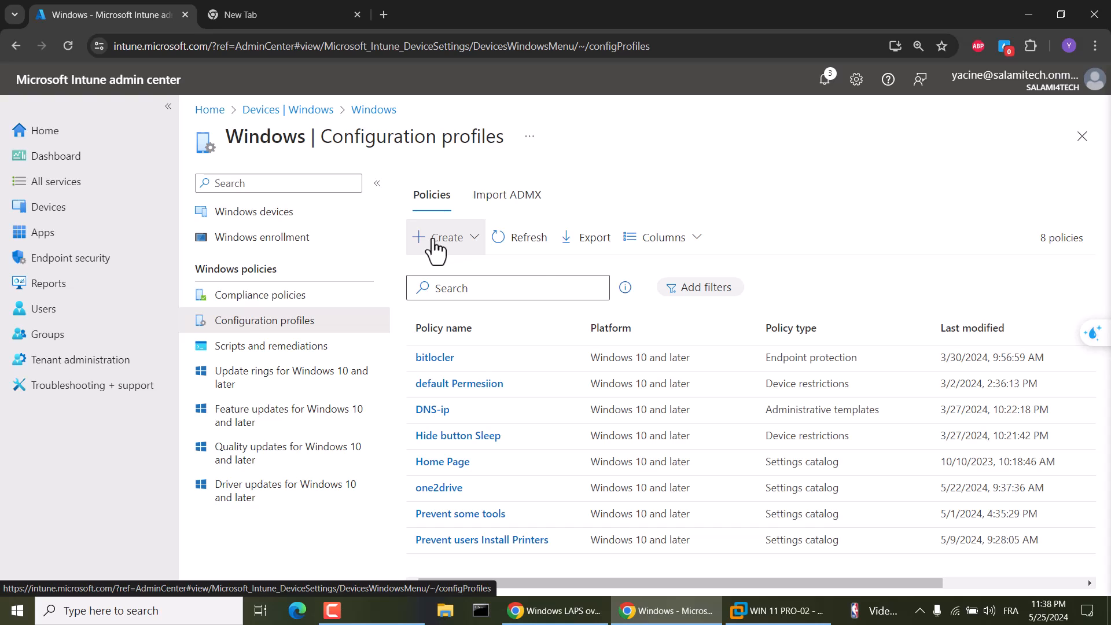
left_click(431, 241)
left_click(457, 267)
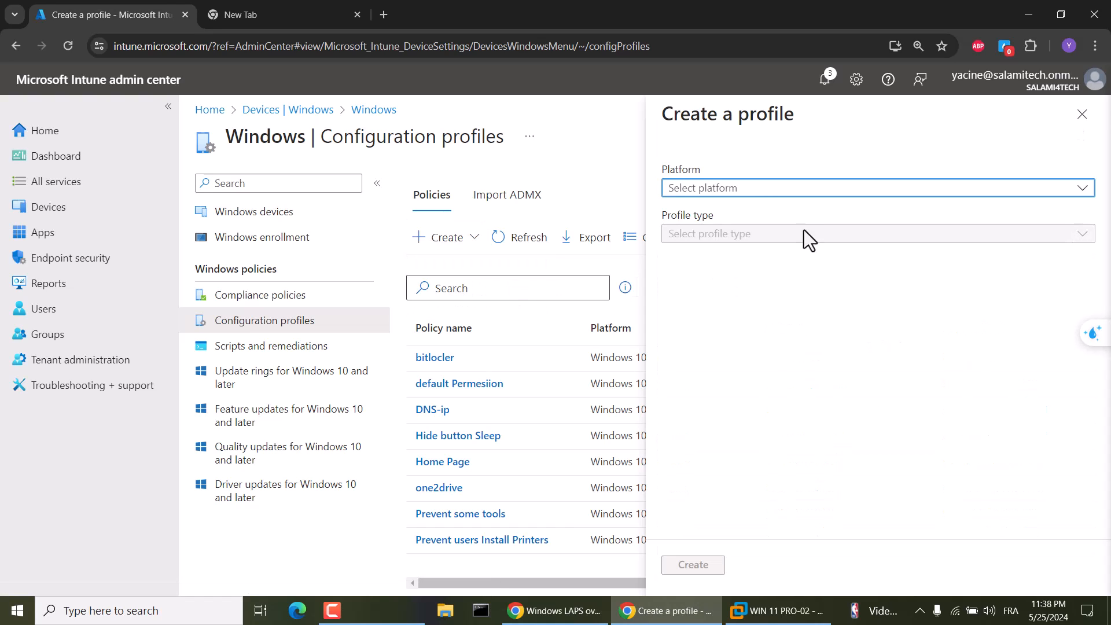
left_click(752, 190)
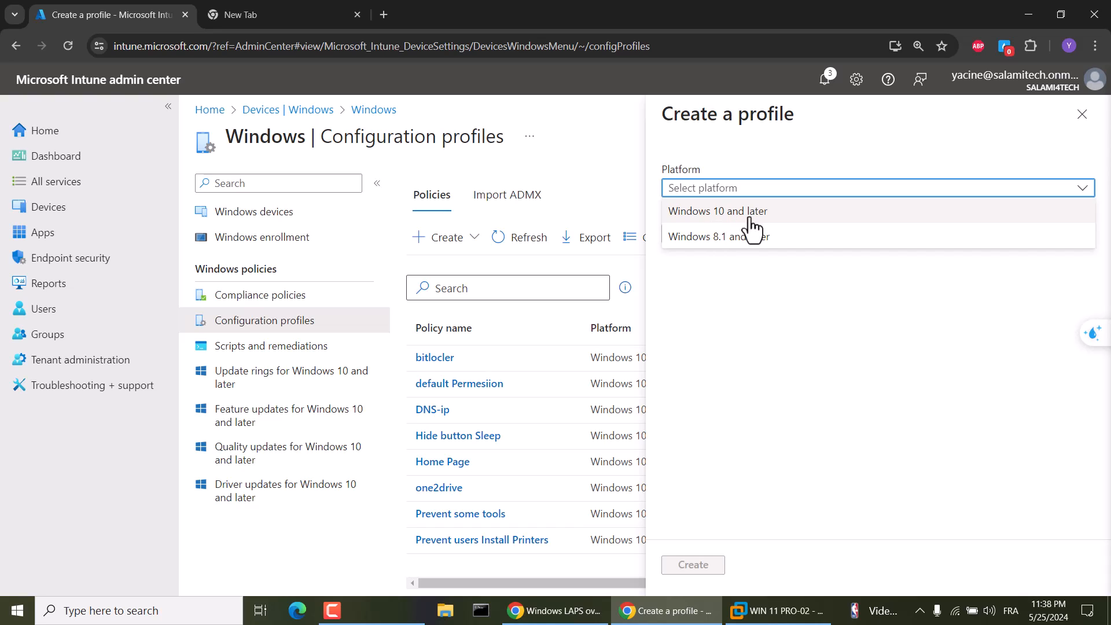
left_click(701, 211)
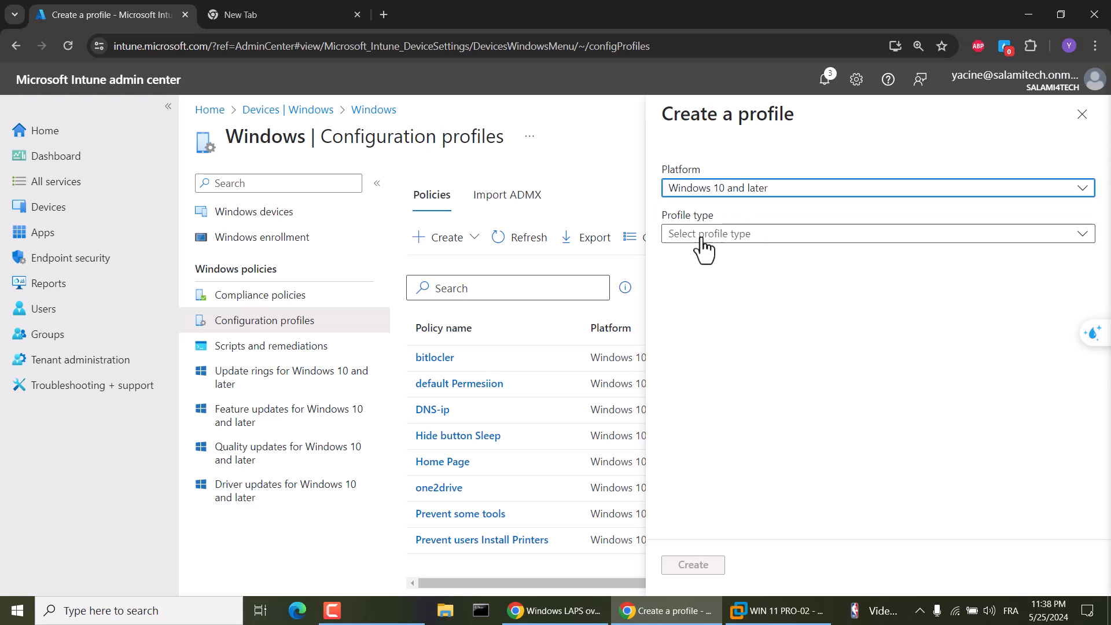
left_click(701, 239)
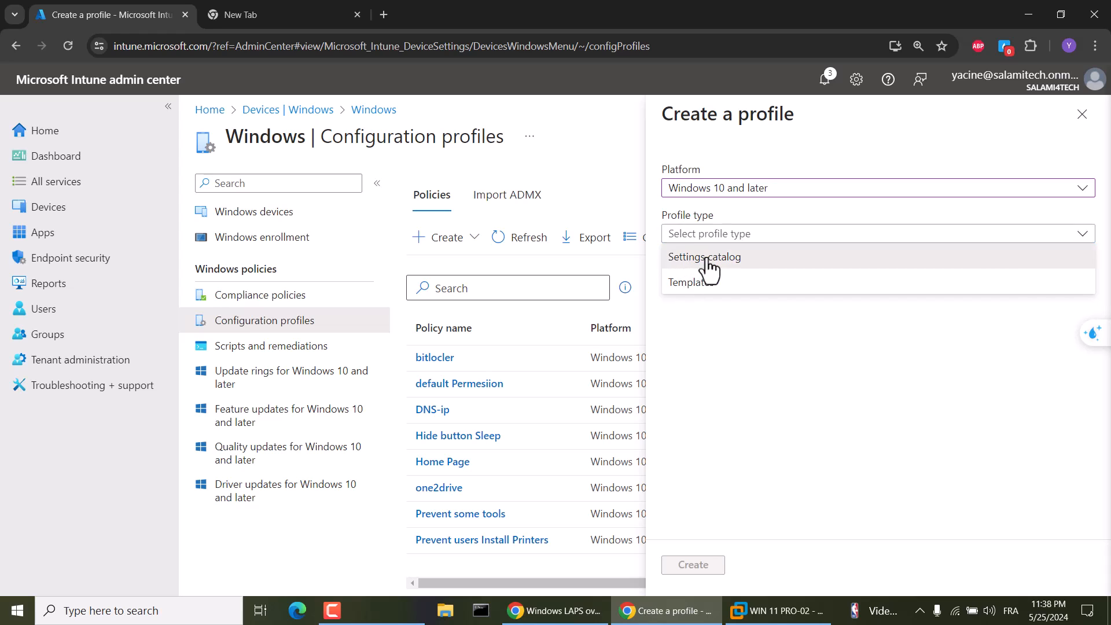
left_click(705, 258)
left_click(684, 560)
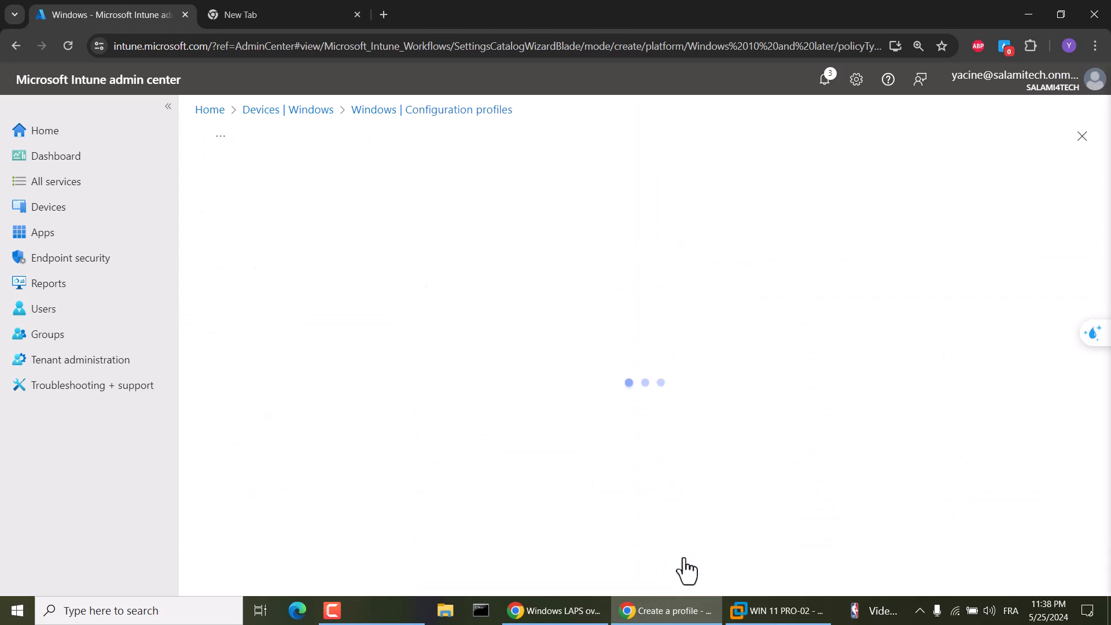
Name the profile 'Enable admin local' and continue to configuration settings.
left_click(441, 234)
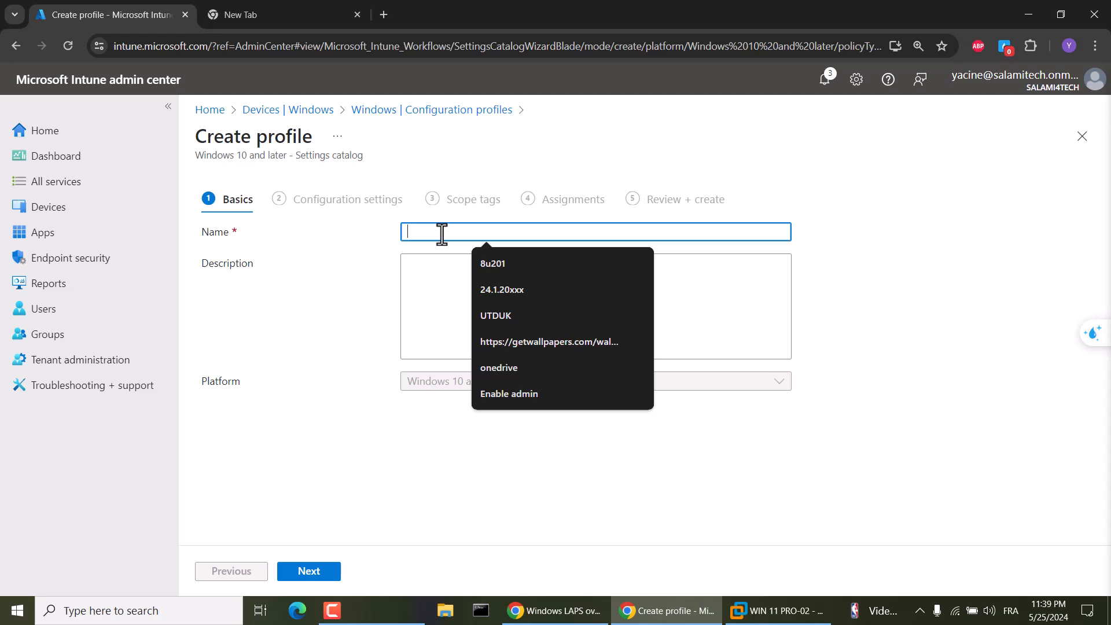
left_click(520, 394)
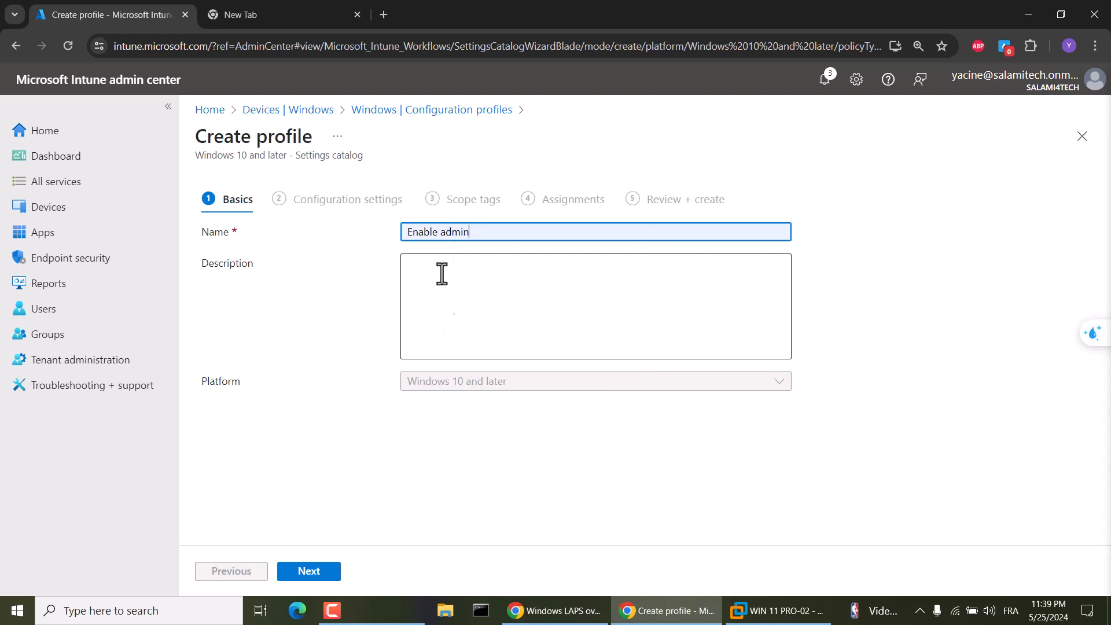
type("loca")
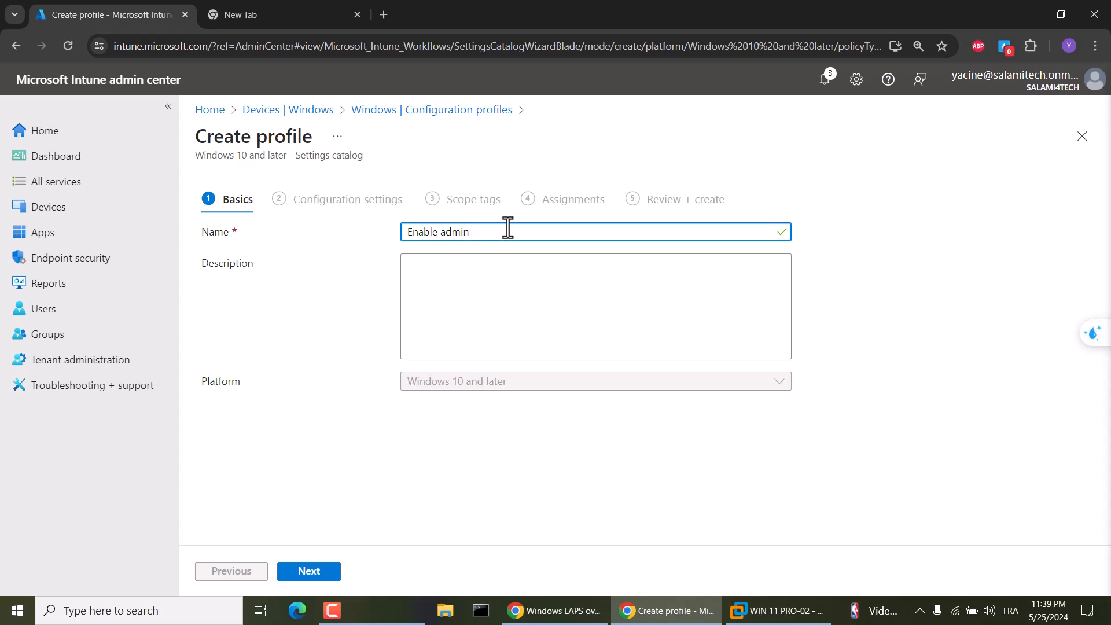
type("l")
left_click(331, 573)
Search the settings catalog picker for 'enable admin'.
left_click(236, 428)
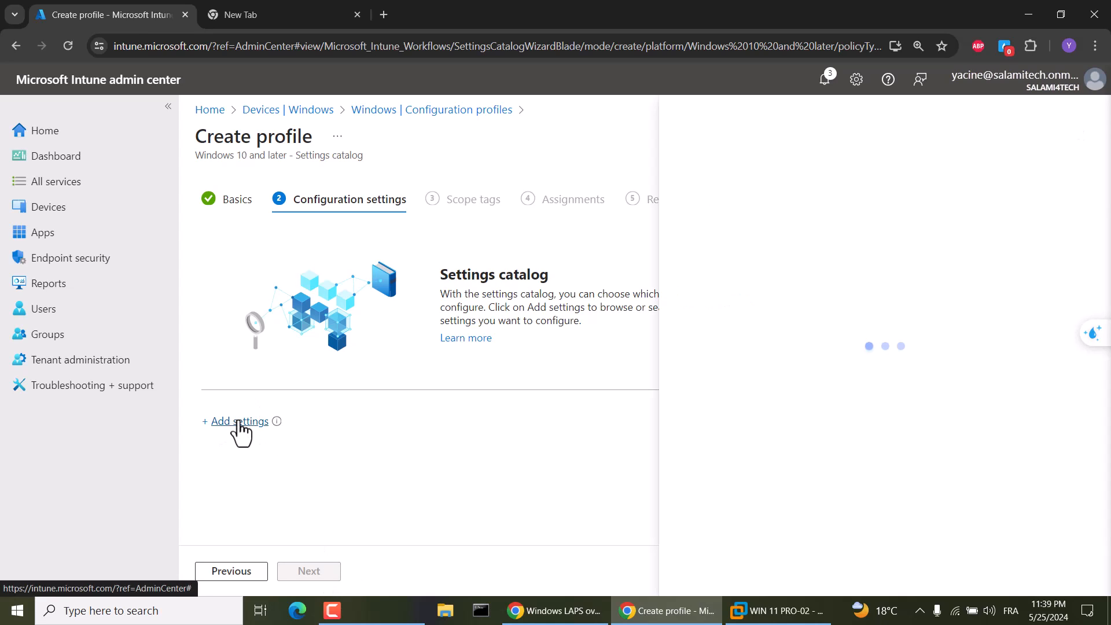
scroll(519, 339, "down", 2)
scroll(522, 332, "up", 1)
scroll(523, 329, "down", 5)
scroll(523, 329, "up", 6)
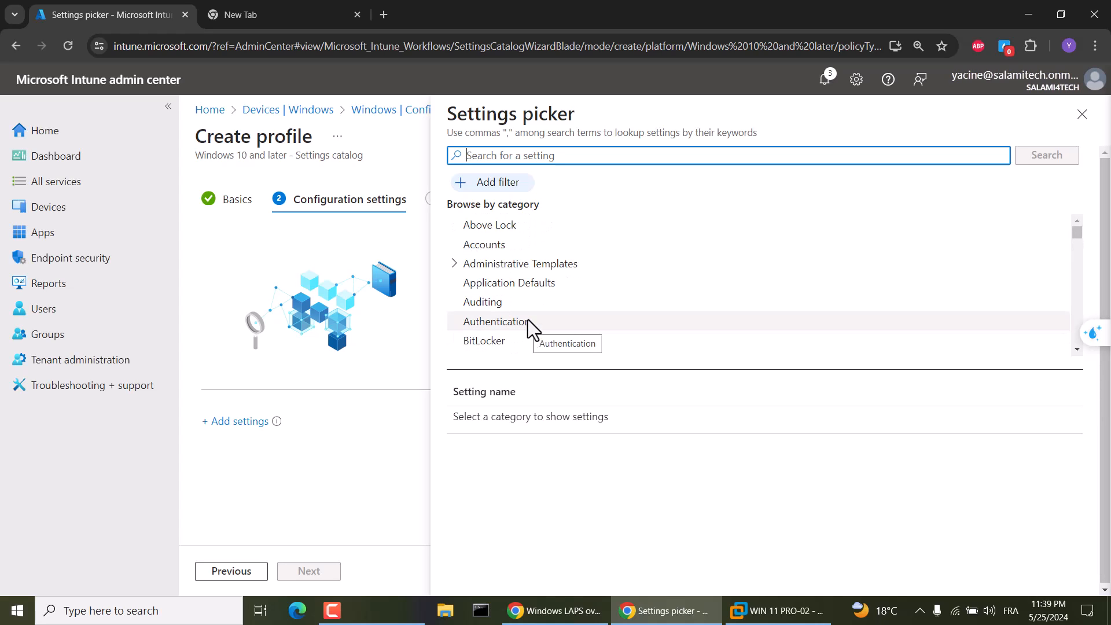
left_click(516, 155)
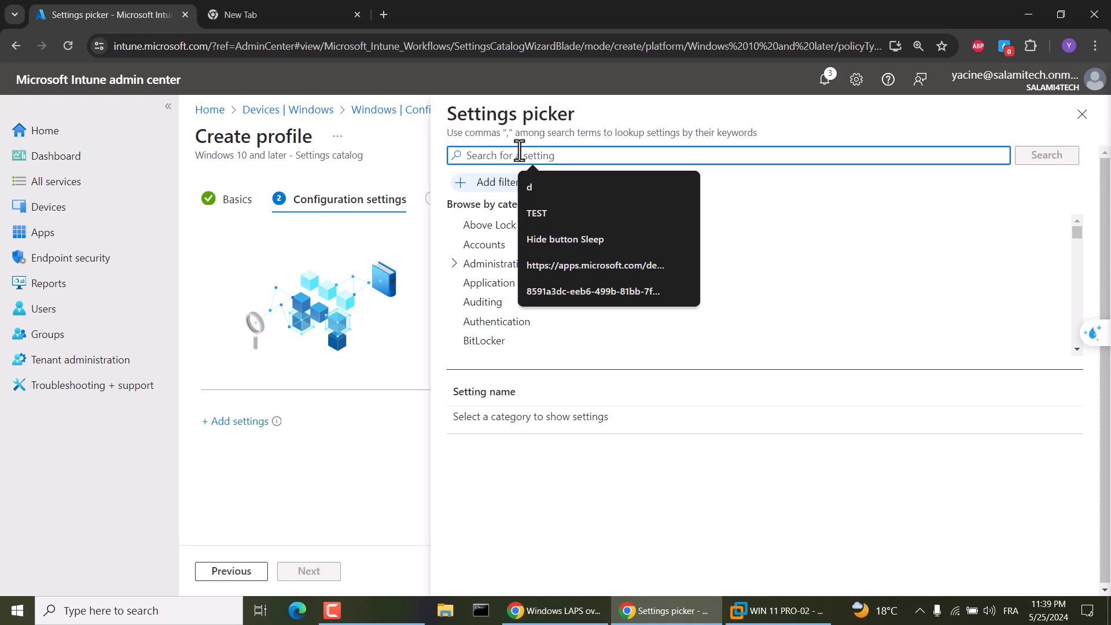
type("en")
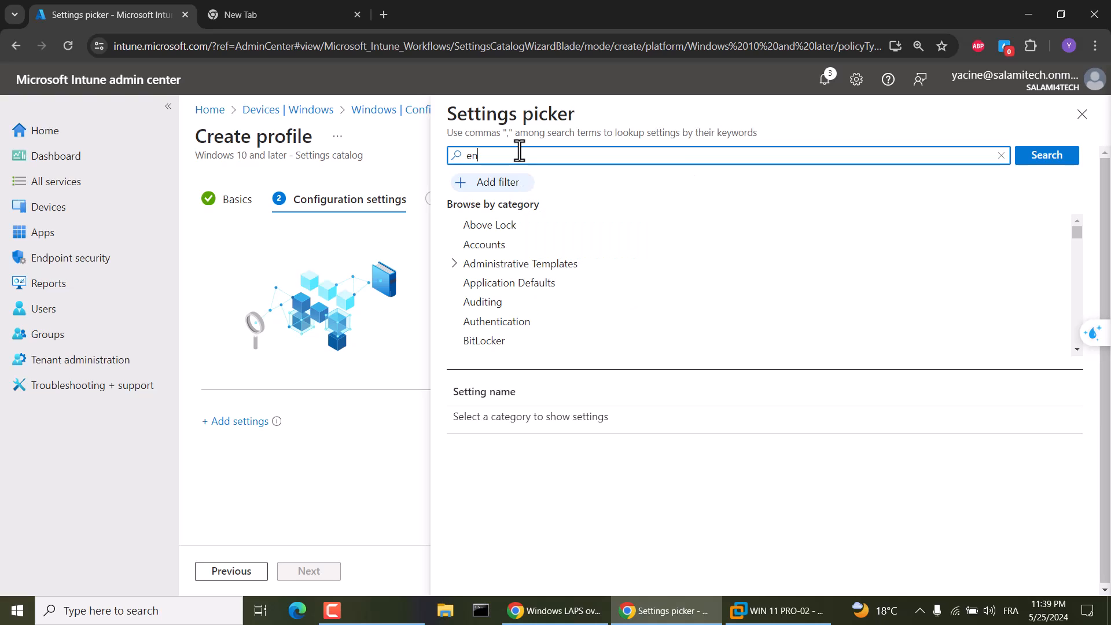
type("able admin")
key("Return")
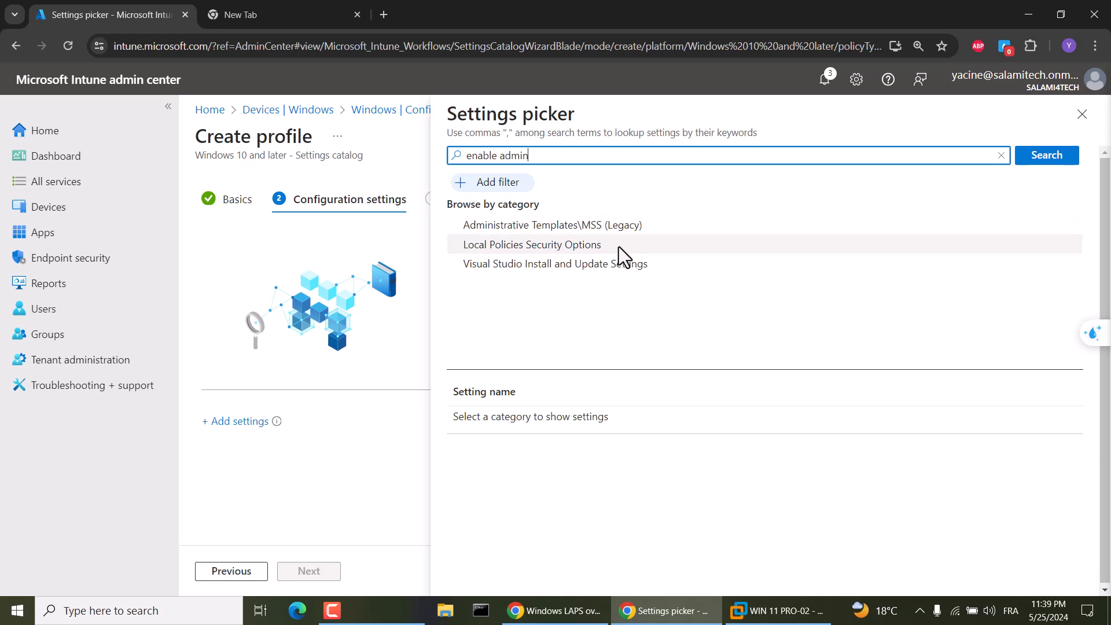
Add Accounts Enable Administrator Account Status from Local Policies Security Options and set it to Enable.
left_click(575, 247)
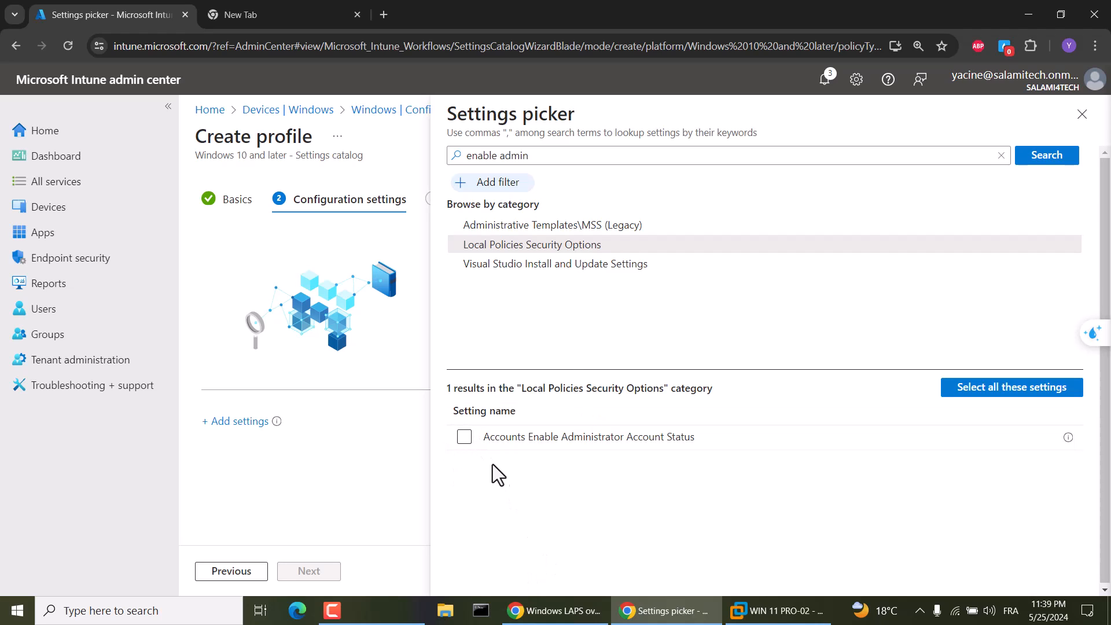
left_click(464, 445)
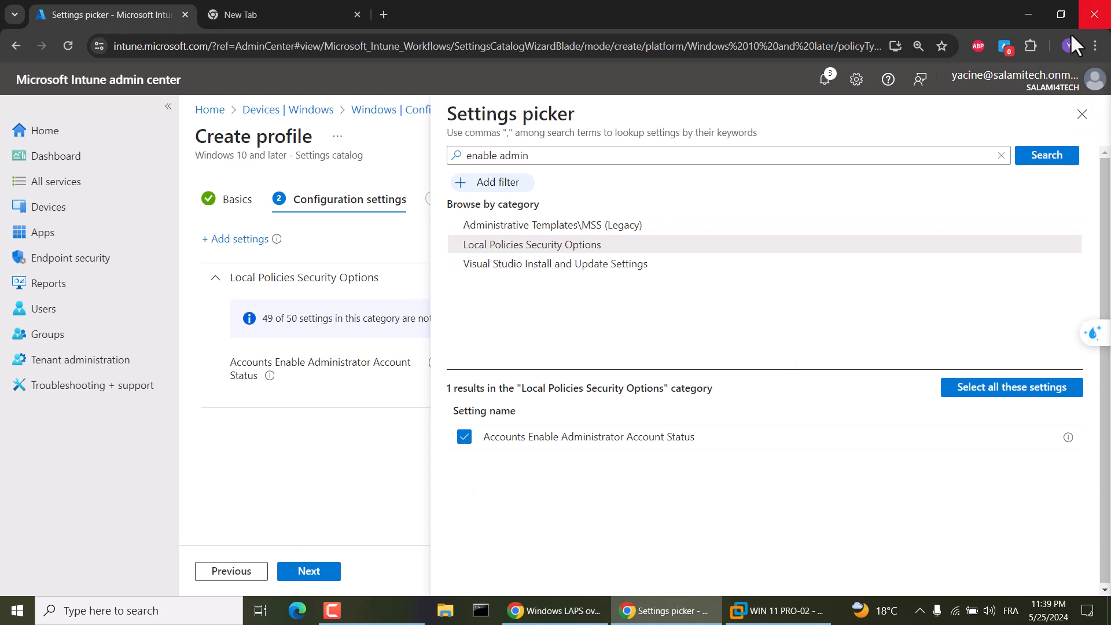
left_click(1081, 114)
left_click(447, 364)
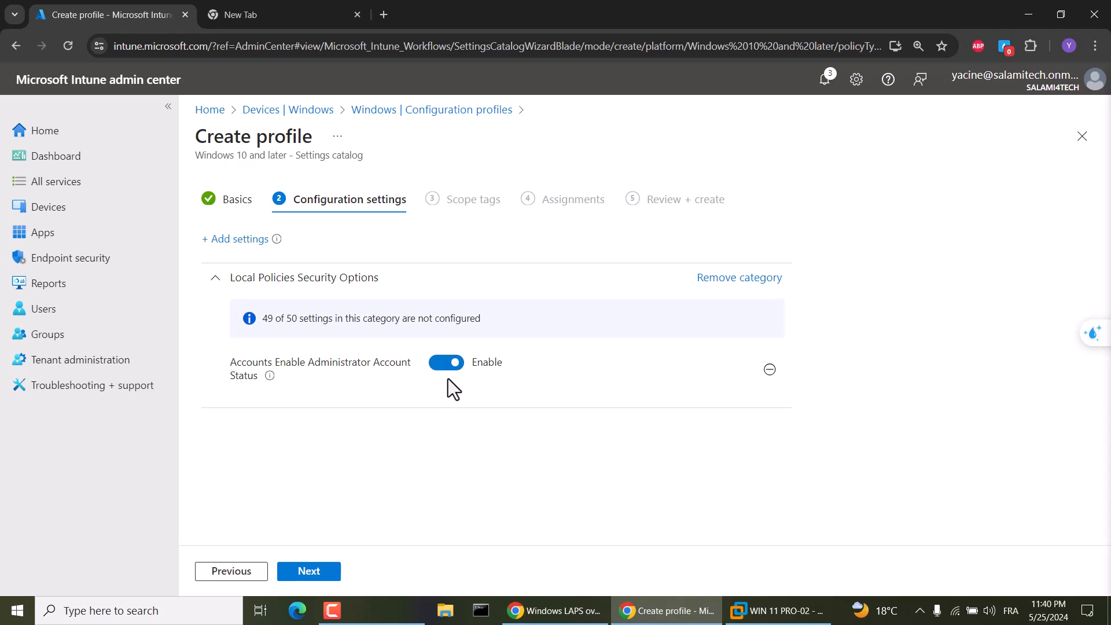
Add the WIN11-NEW and CASA-PROFILE scope tags alongside Default.
left_click(318, 575)
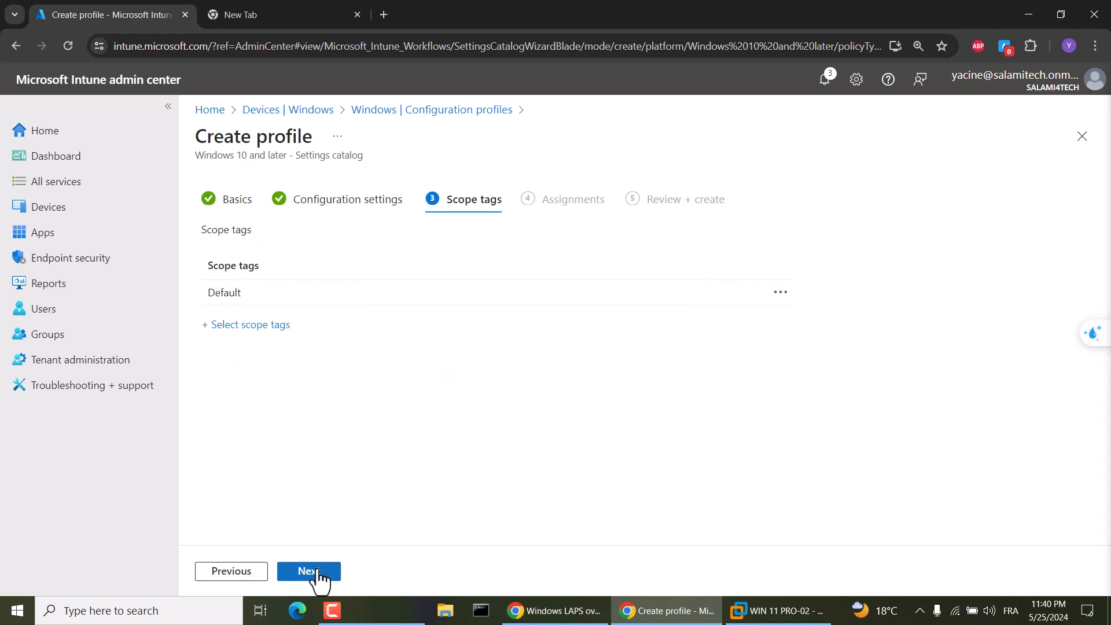
left_click(246, 325)
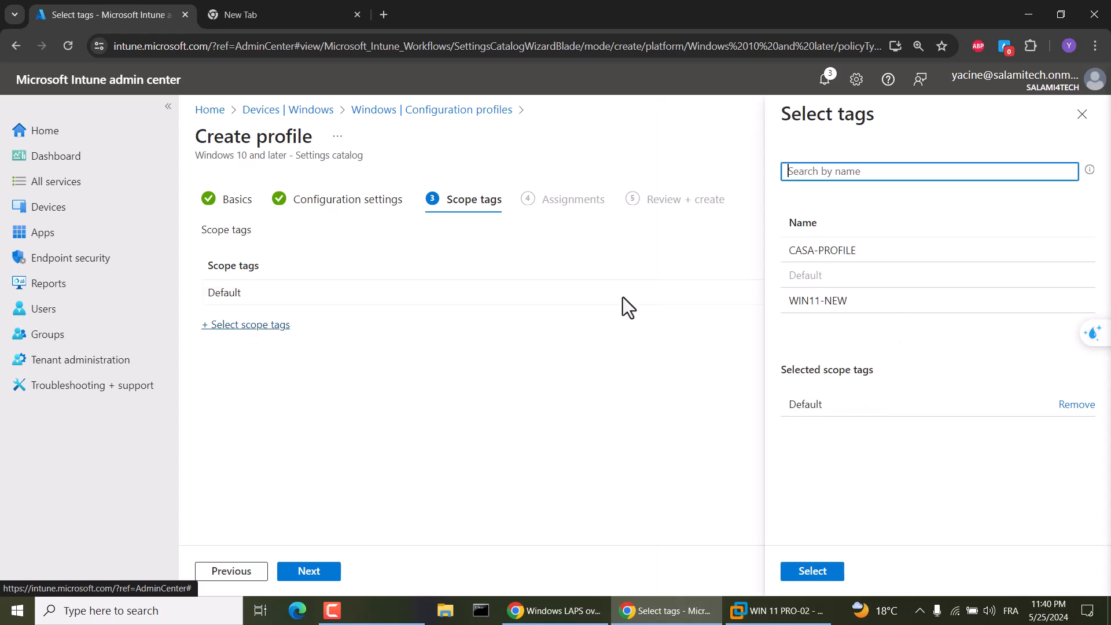
left_click(864, 304)
left_click(843, 251)
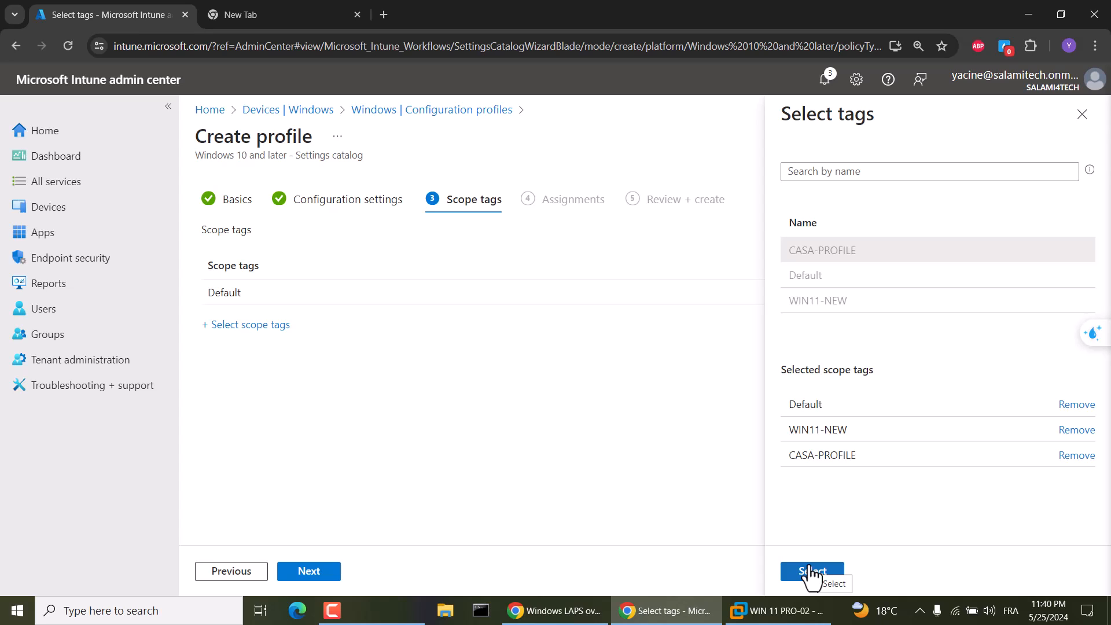
left_click(778, 610)
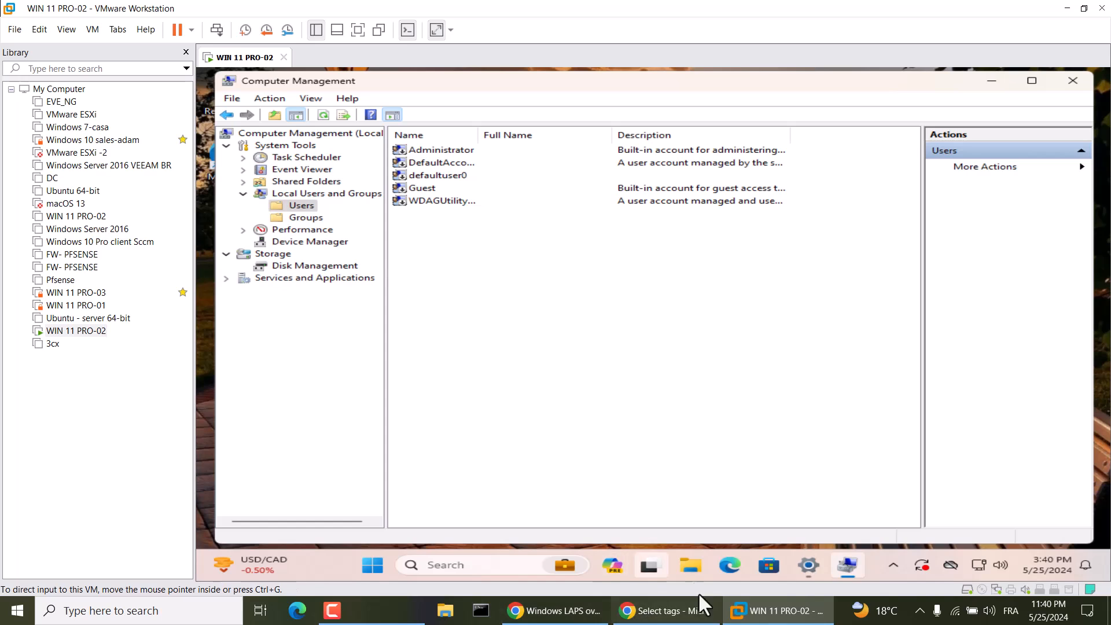
left_click(682, 618)
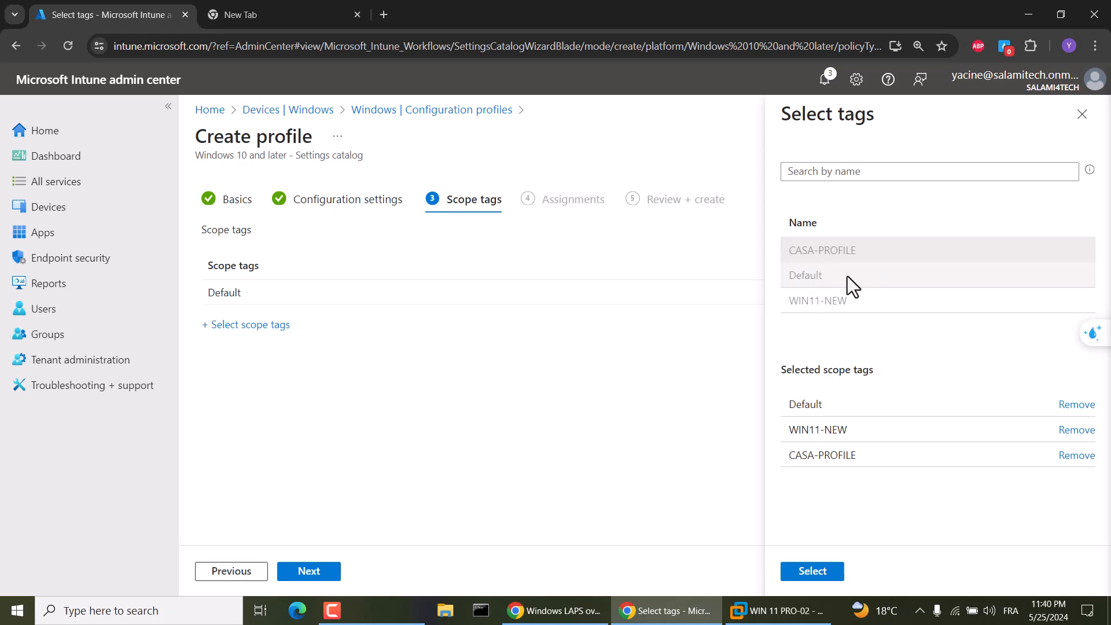
left_click(811, 572)
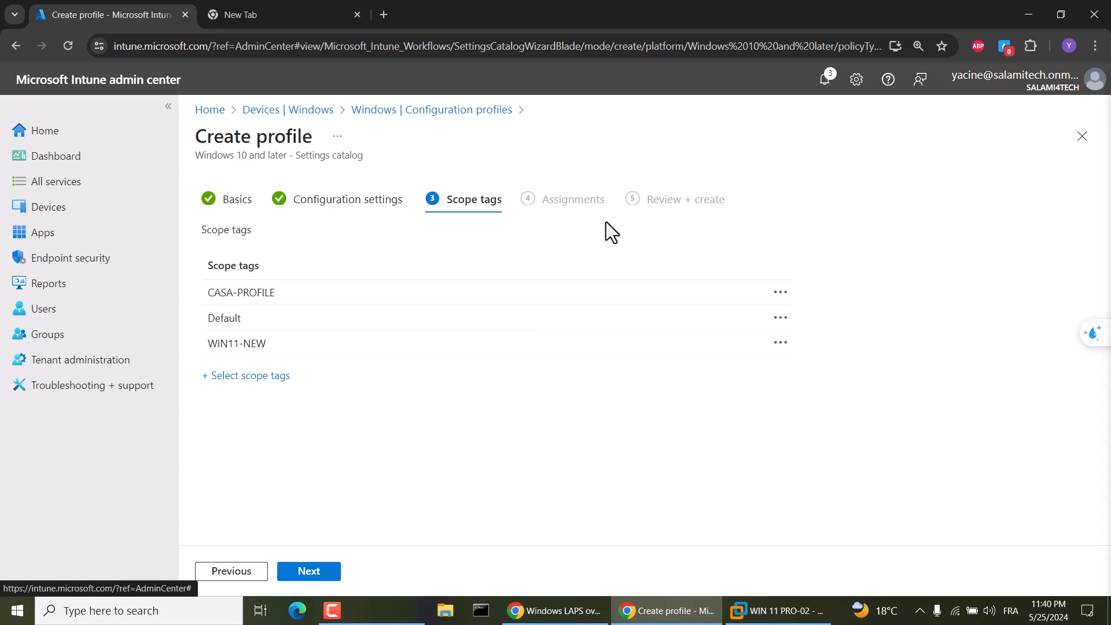
Assign the profile to All devices, review the summary, and create the Enable admin local policy.
left_click(313, 574)
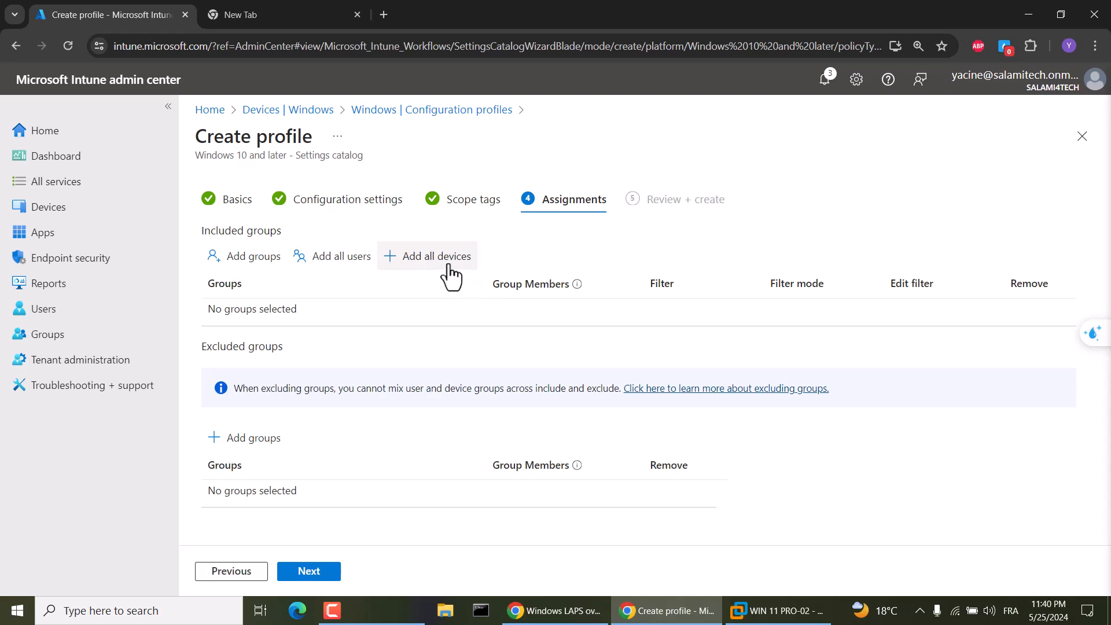
left_click(429, 258)
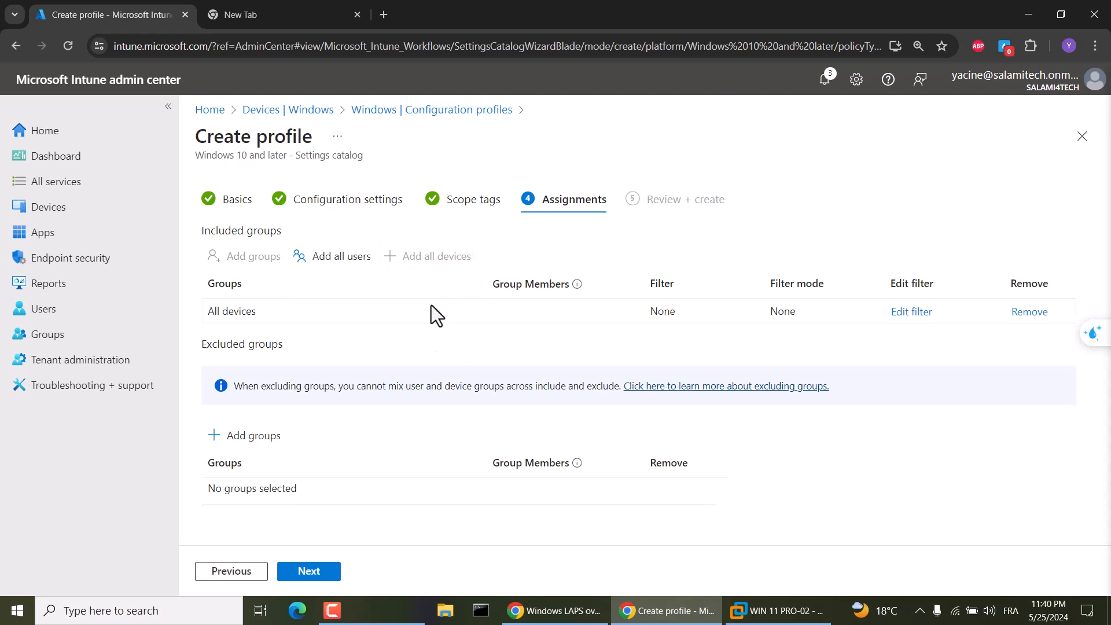
left_click(314, 570)
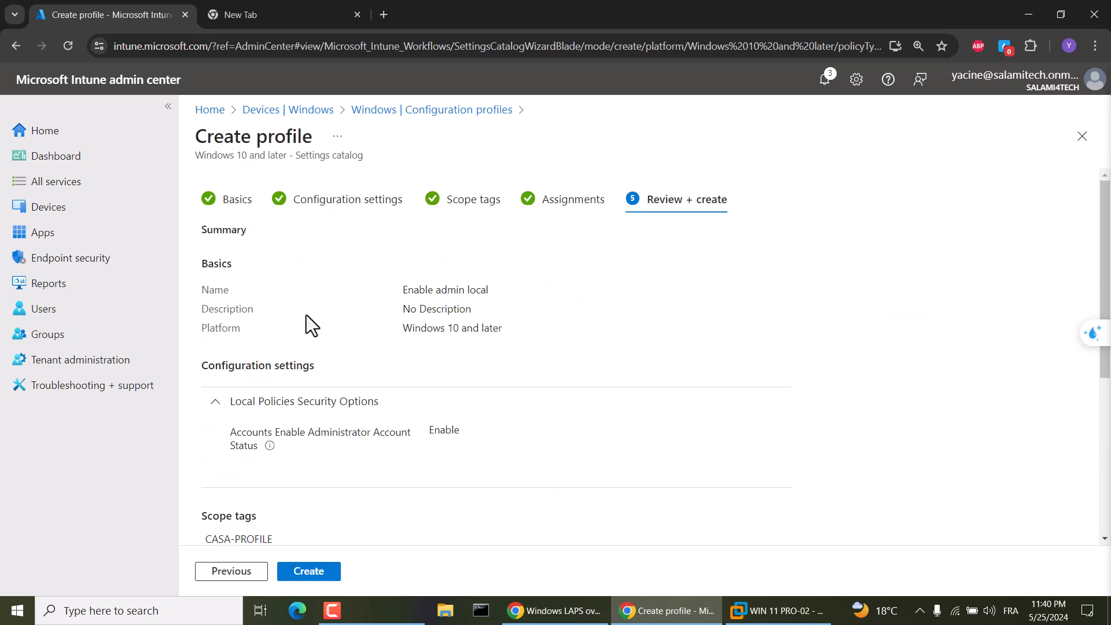
scroll(321, 356, "down", 3)
scroll(321, 419, "down", 2)
scroll(321, 419, "up", 5)
scroll(322, 419, "down", 5)
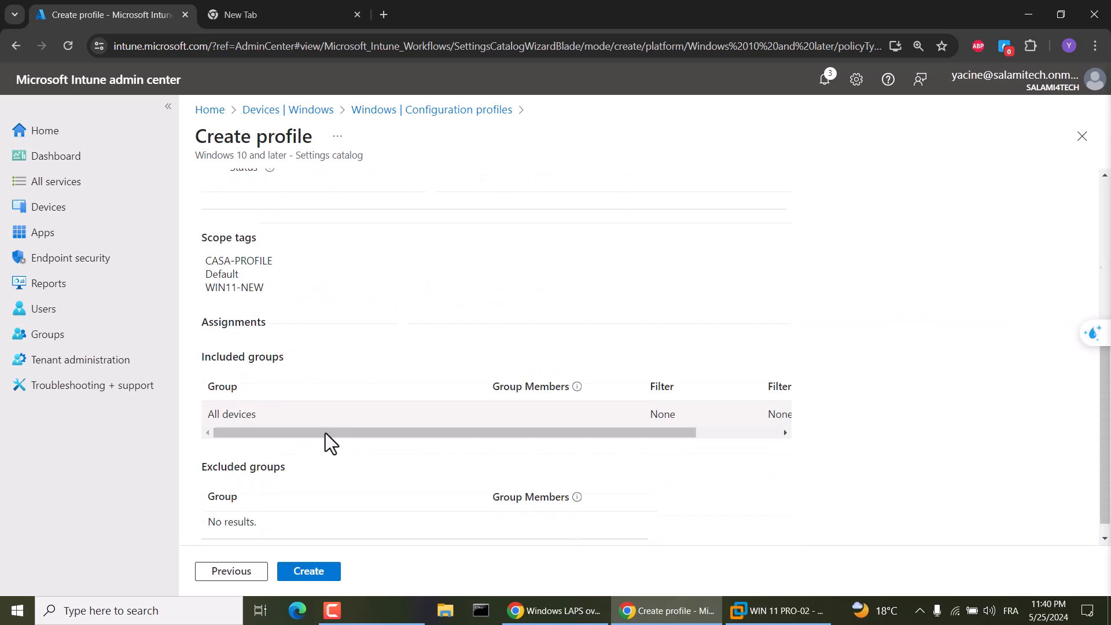
left_click(315, 574)
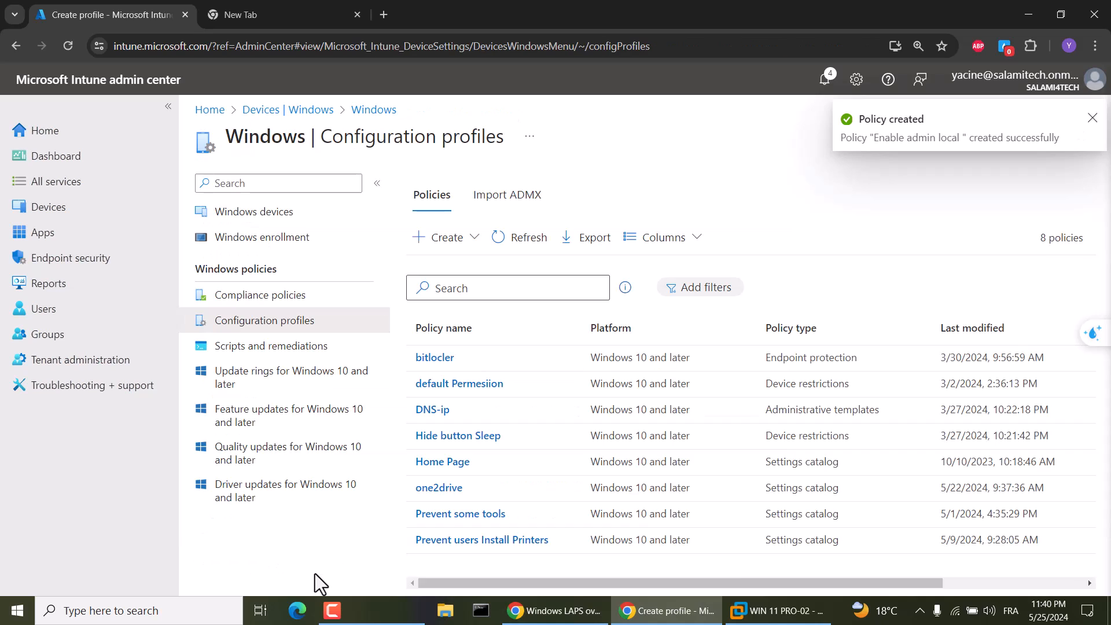
In the VM, refresh Computer Management's local Users list.
left_click(775, 610)
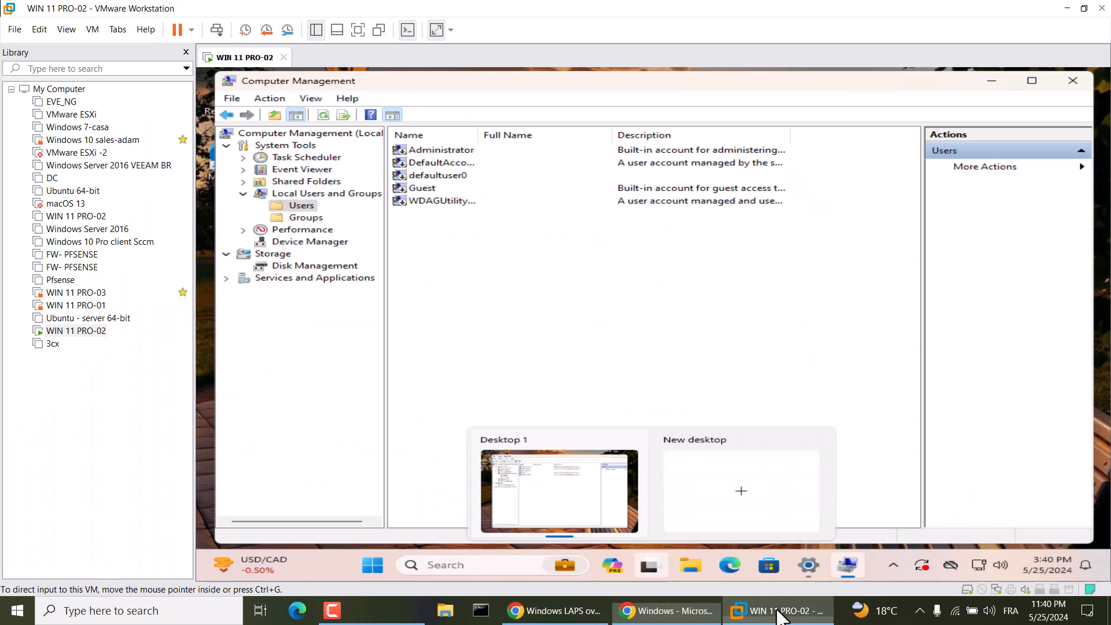
right_click(470, 271)
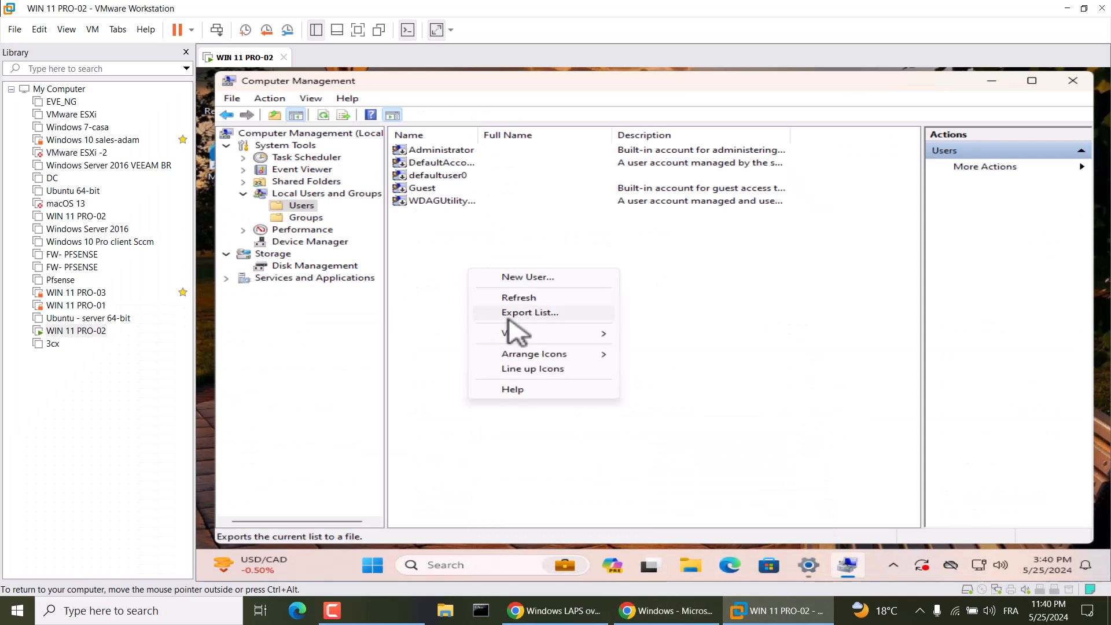
left_click(529, 298)
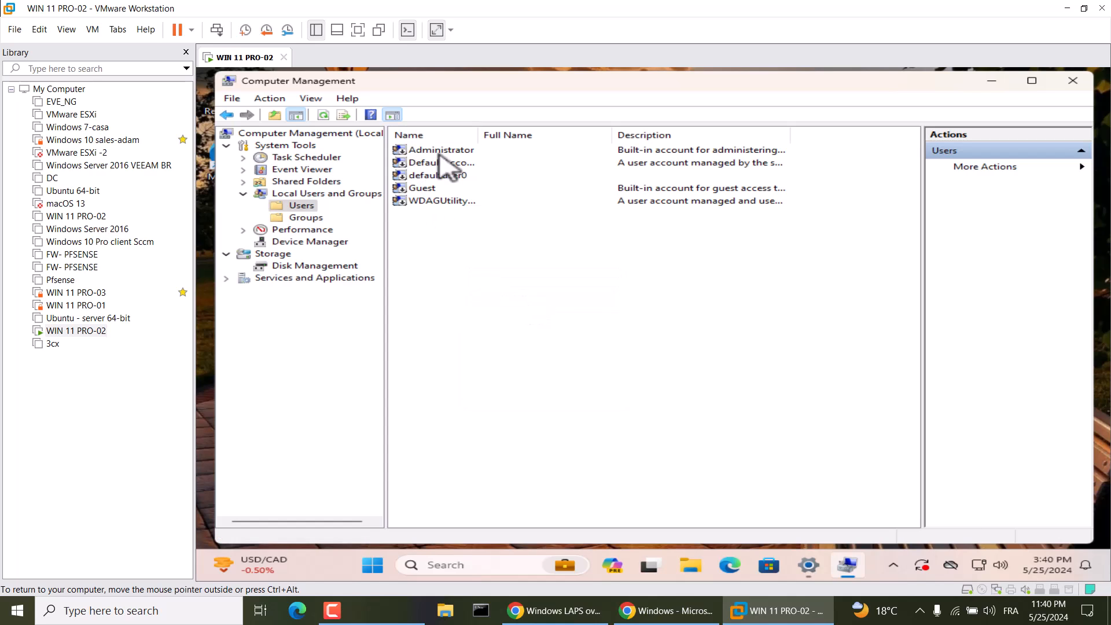
Sync the device with Intune from the Managed by SALAMI4TECH settings page, then move Settings aside.
left_click(817, 556)
scroll(628, 376, "down", 1)
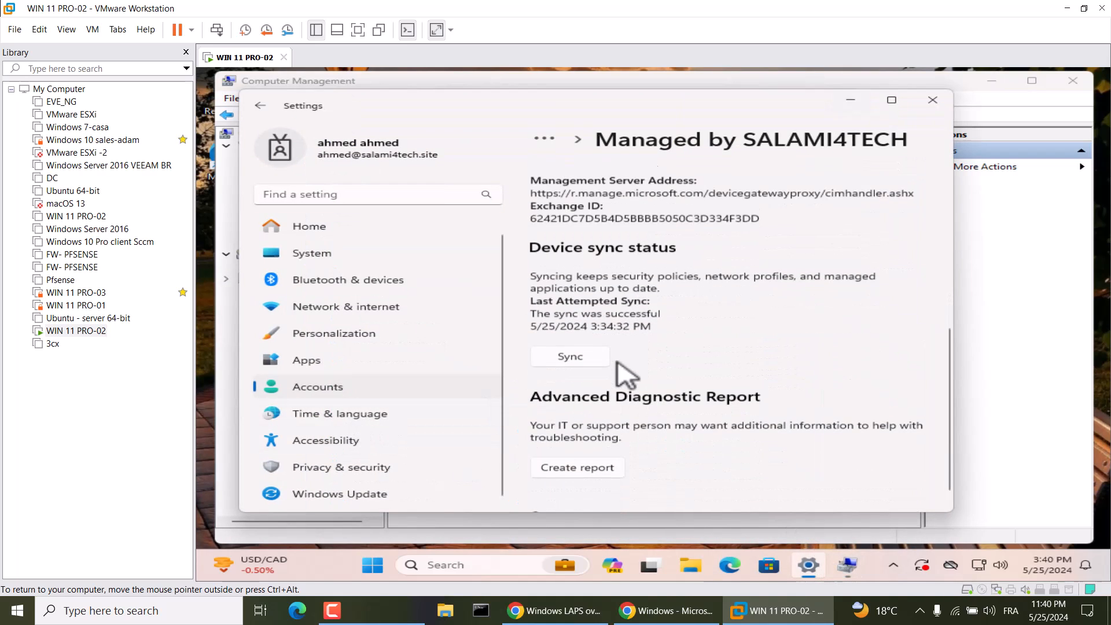
scroll(626, 375, "down", 1)
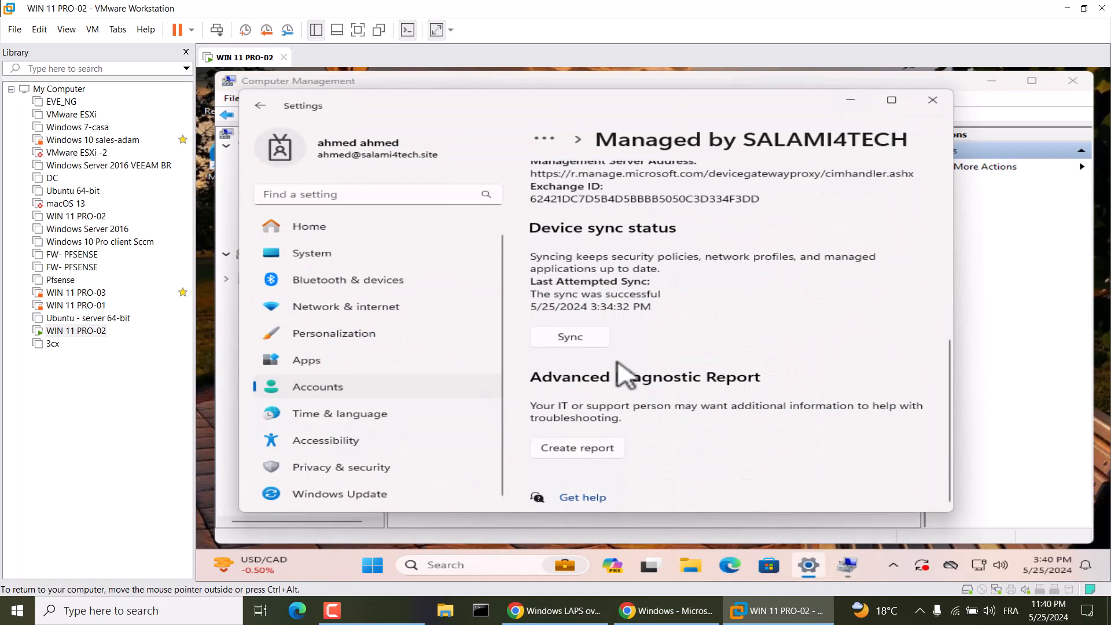
left_click(583, 339)
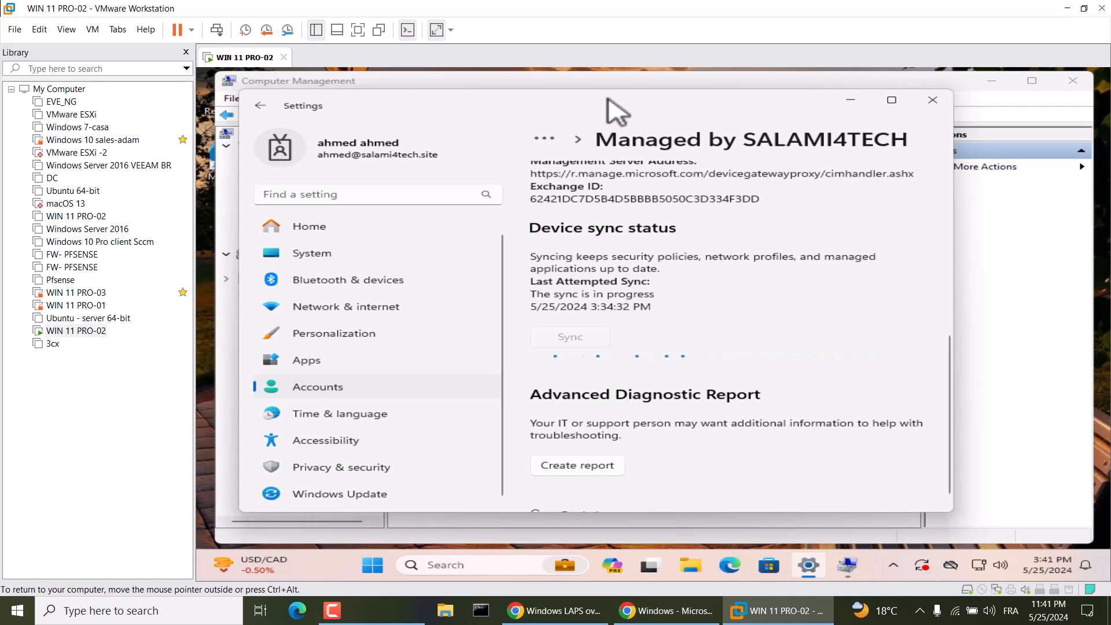
left_click_drag(617, 111, 310, 196)
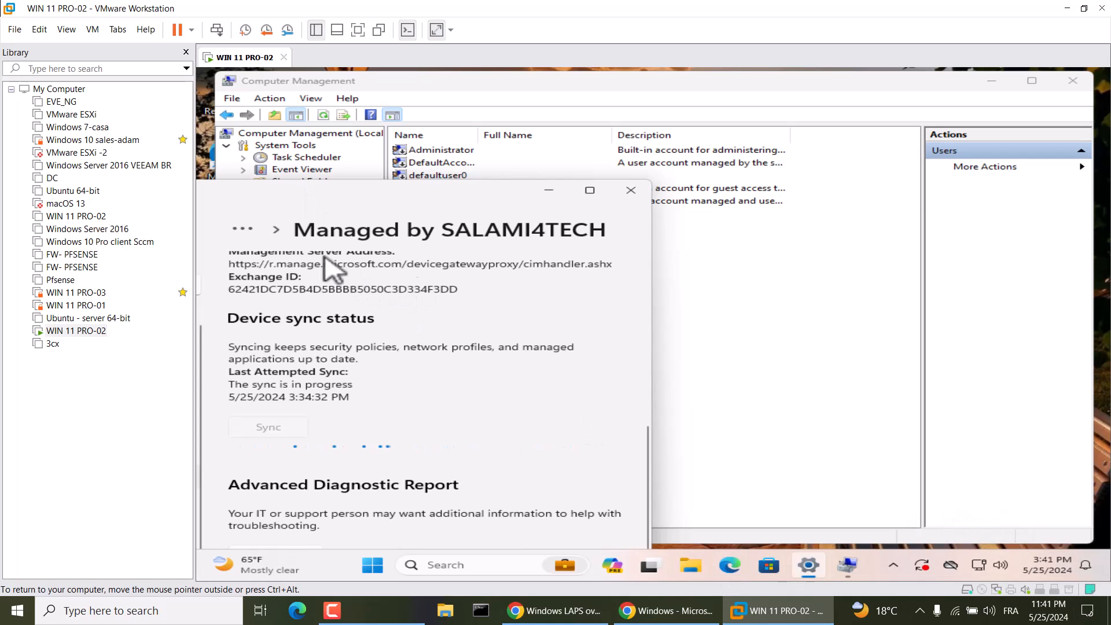
left_click_drag(298, 209, 541, 240)
Refresh the Users list and check the Administrator account's properties to confirm it is enabled.
left_click(798, 285)
right_click(669, 281)
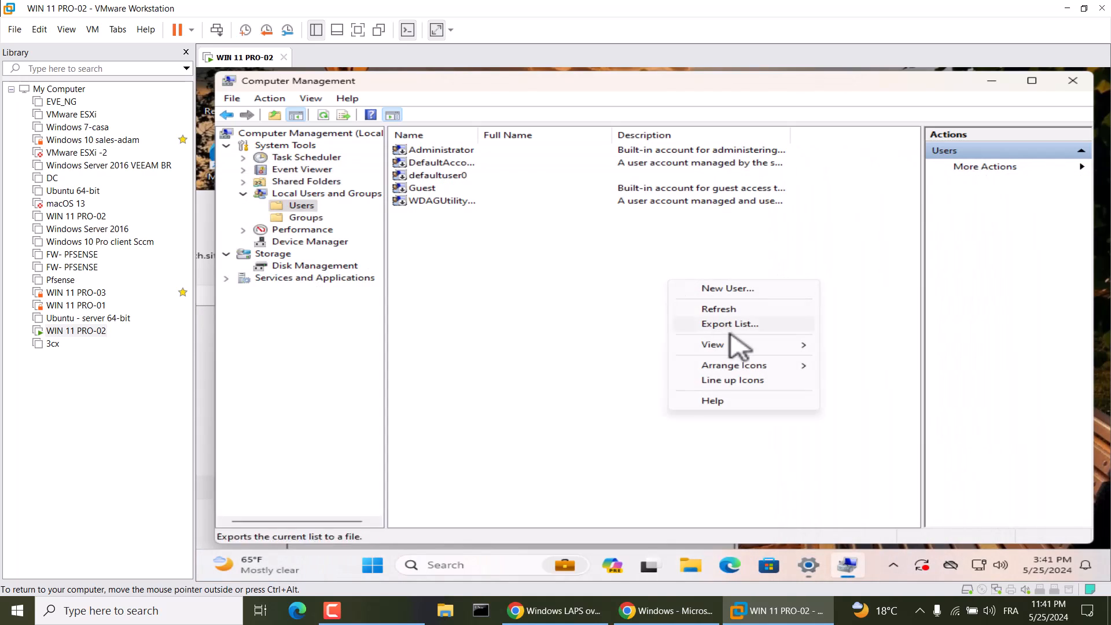
left_click(723, 310)
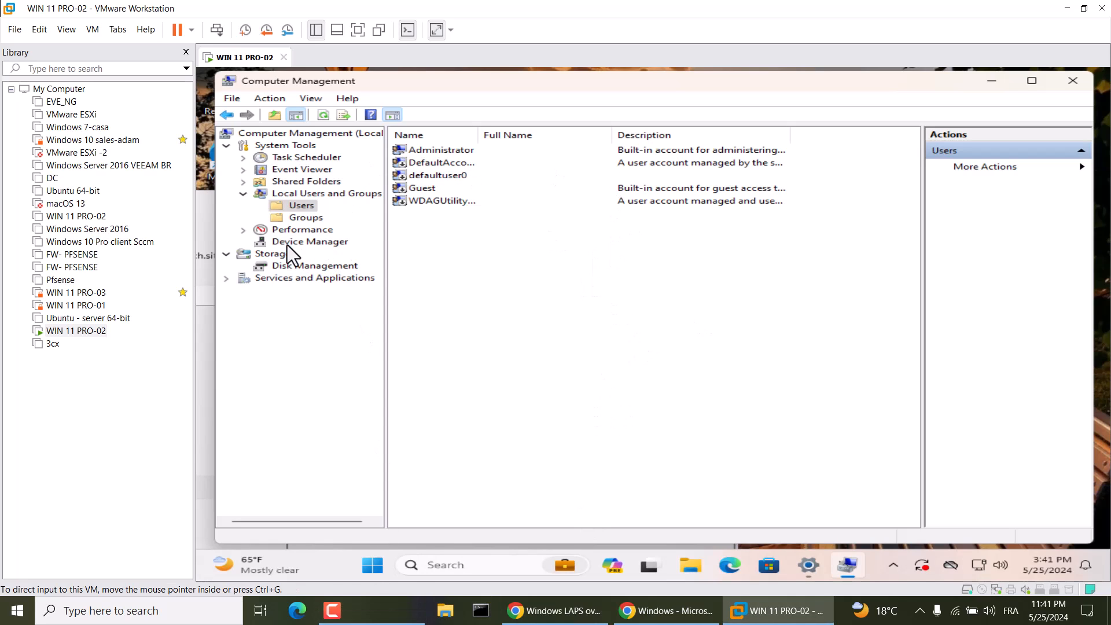
left_click(439, 152)
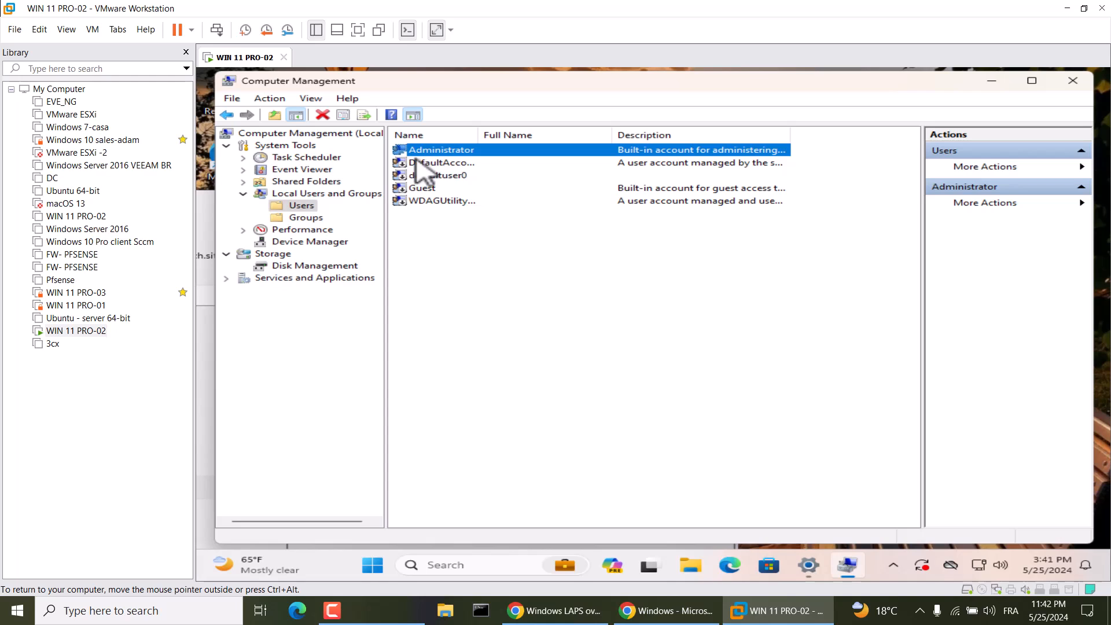
double_click(446, 152)
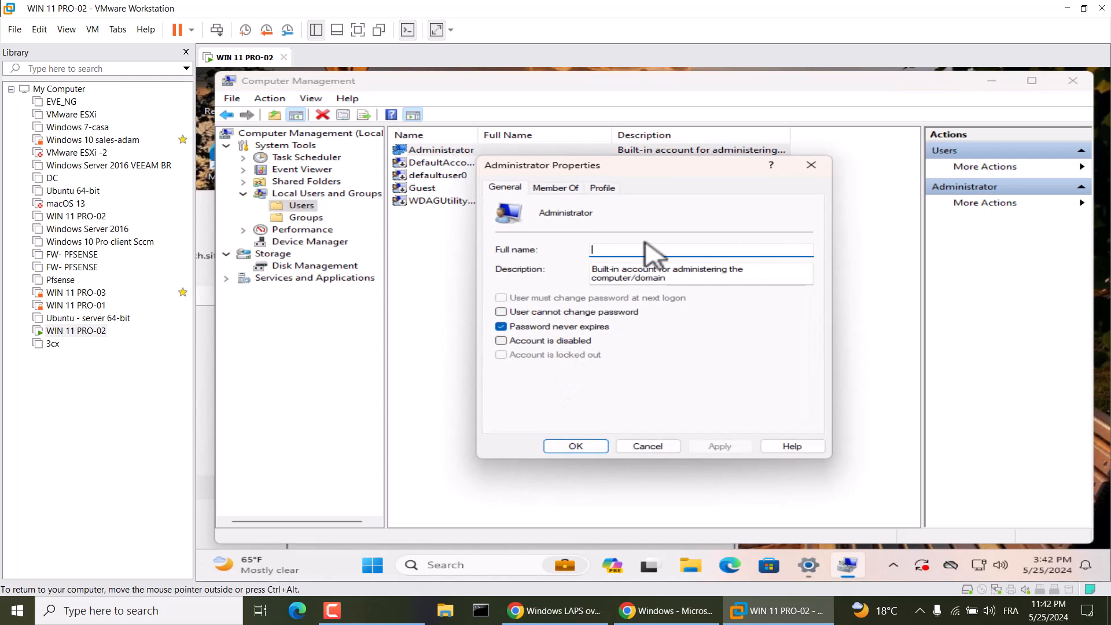
left_click(811, 166)
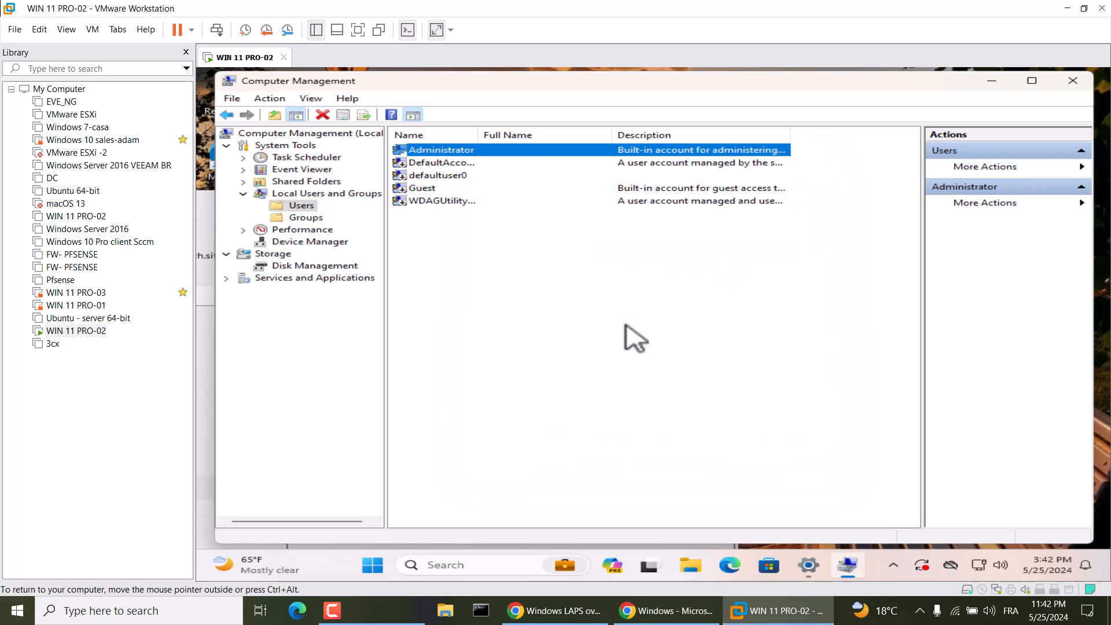
left_click(635, 339)
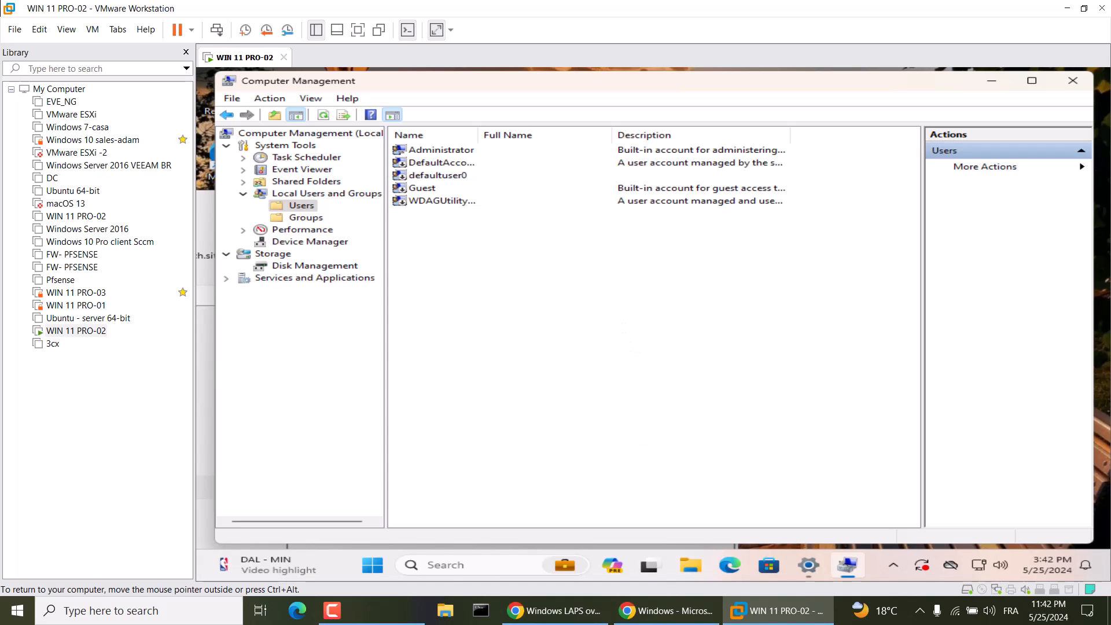
Under Endpoint security > Account protection, create a Windows 10 and later Windows LAPS profile.
left_click(654, 613)
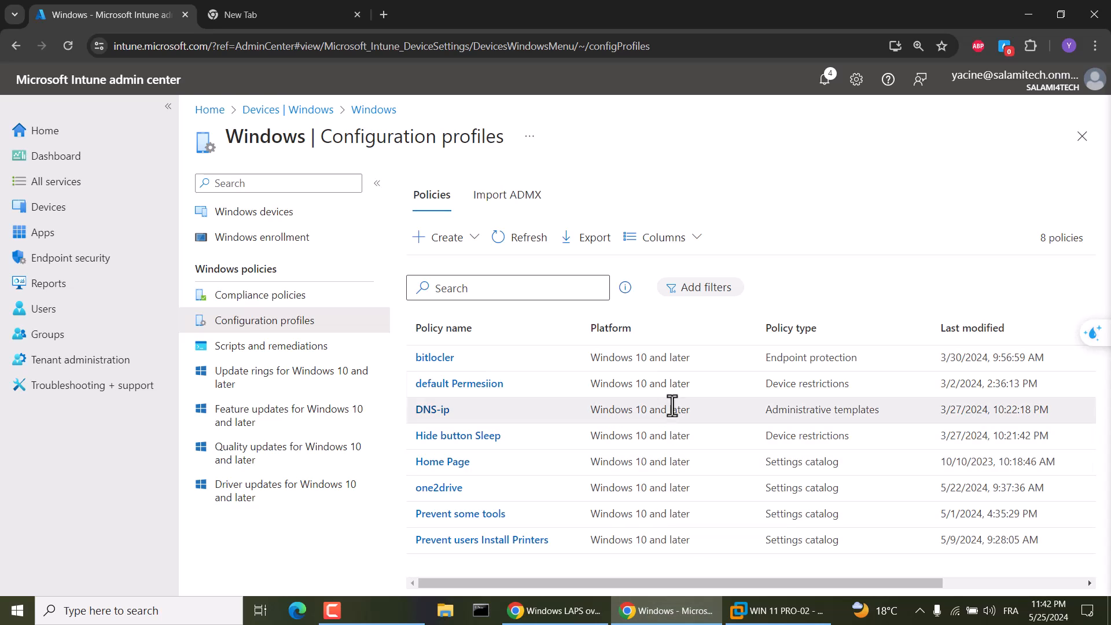
left_click(86, 266)
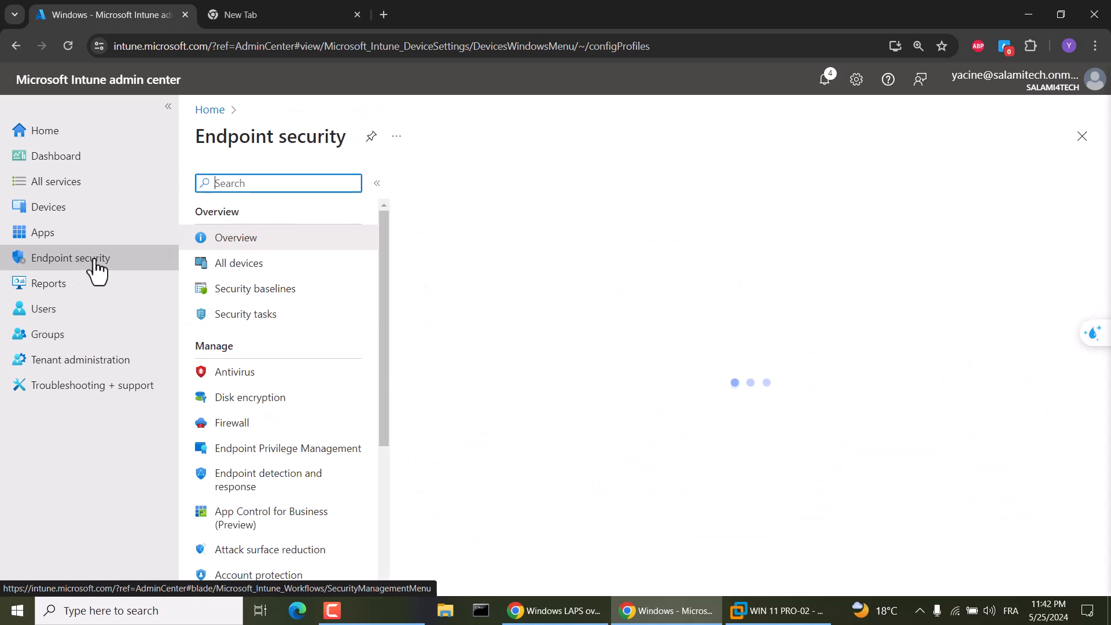
scroll(290, 463, "down", 2)
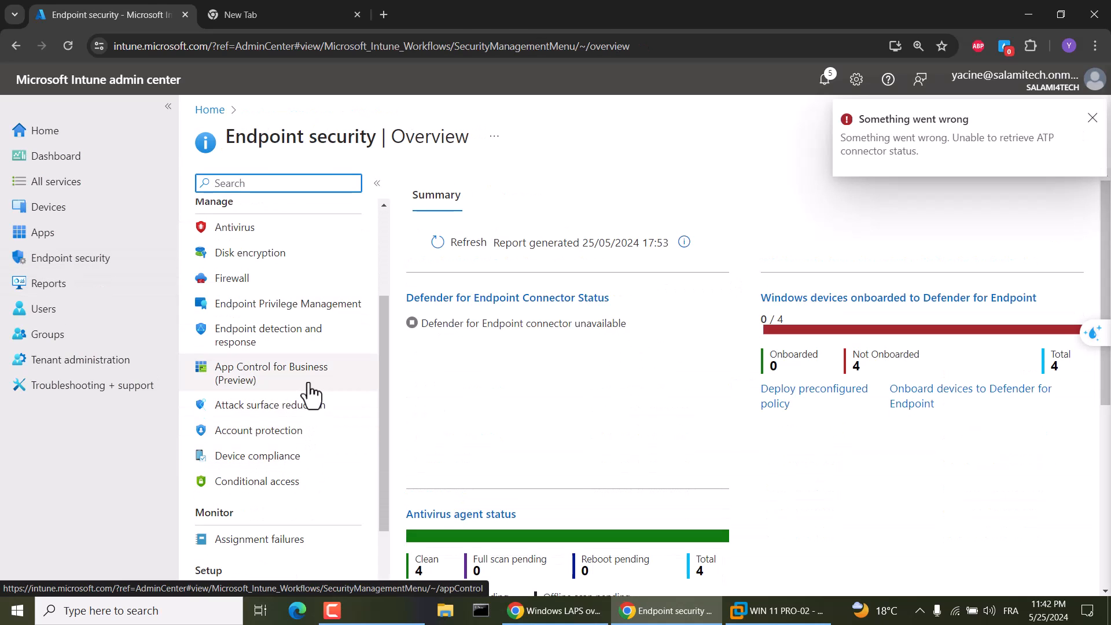
scroll(310, 392, "down", 1)
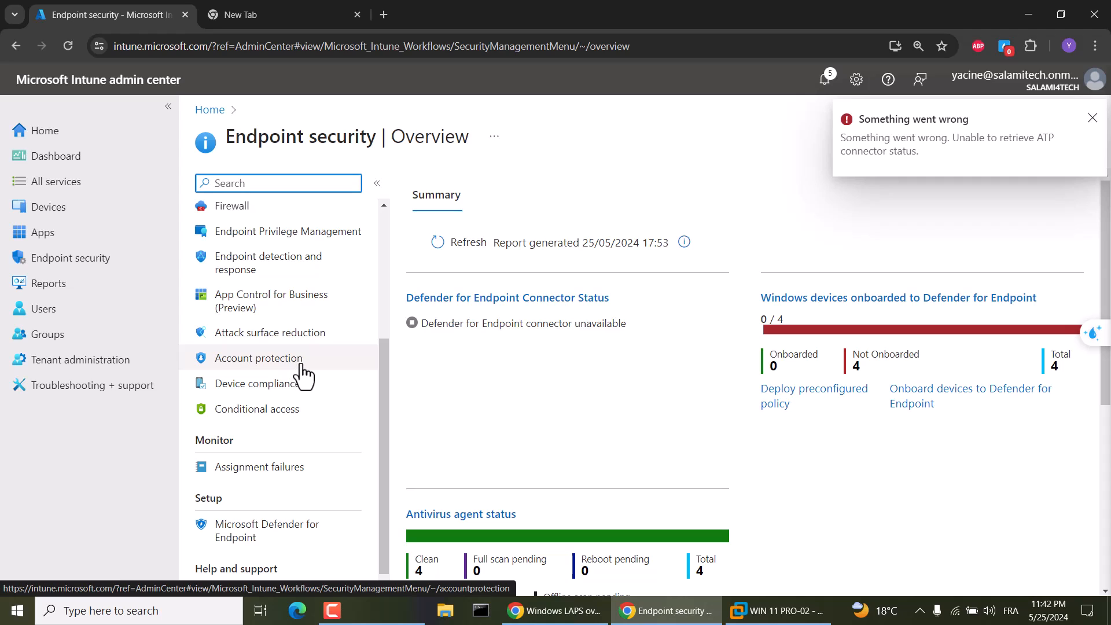
left_click(297, 367)
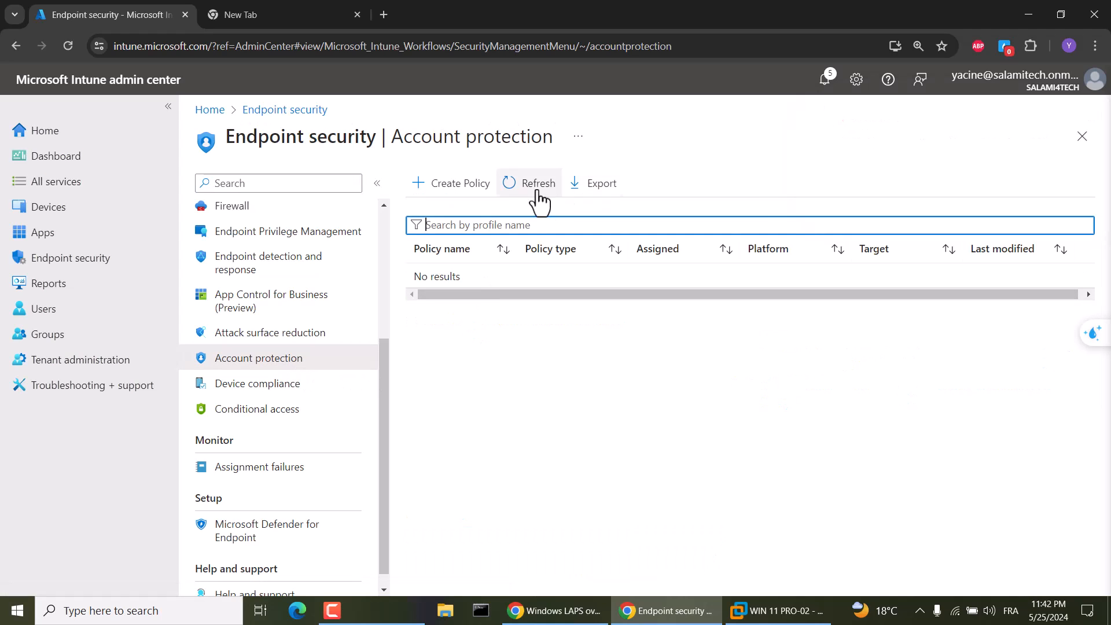
left_click(467, 205)
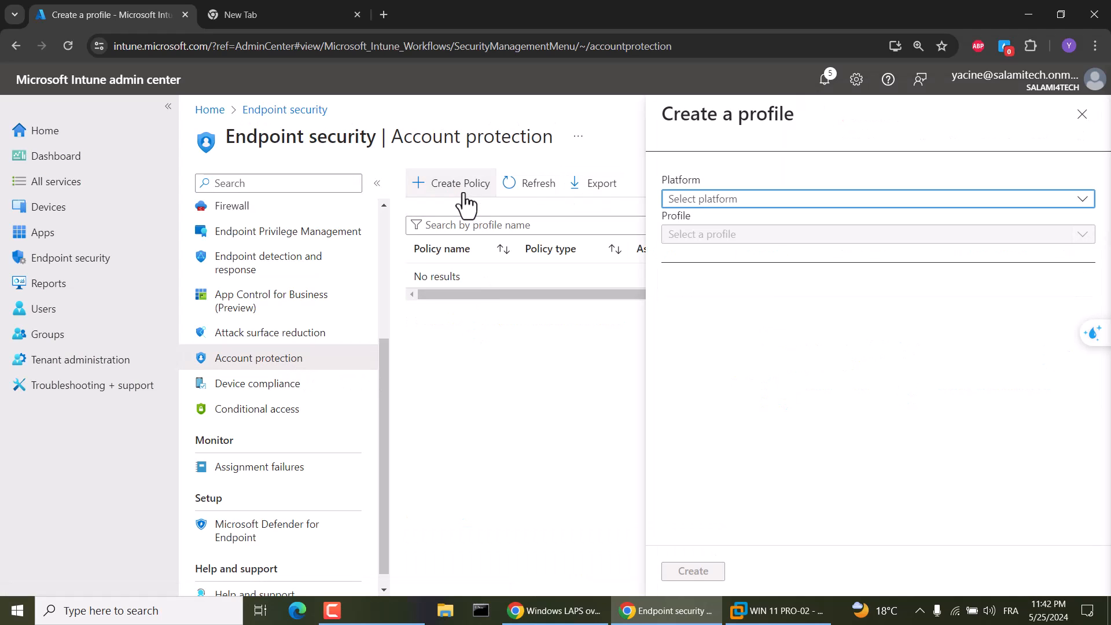
left_click(752, 199)
left_click(743, 223)
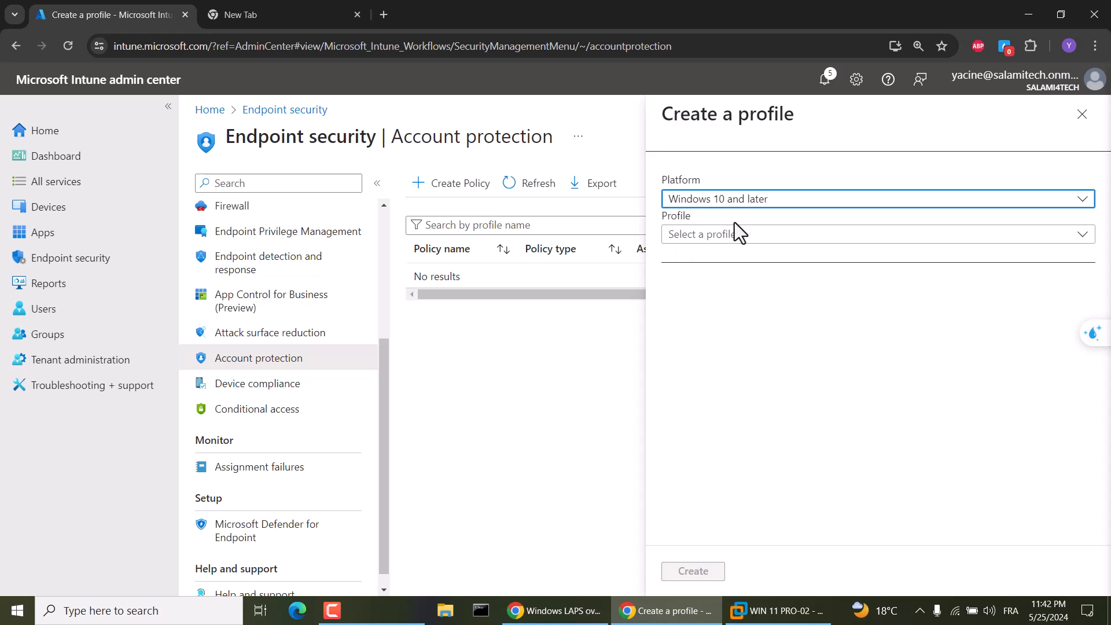
left_click(711, 236)
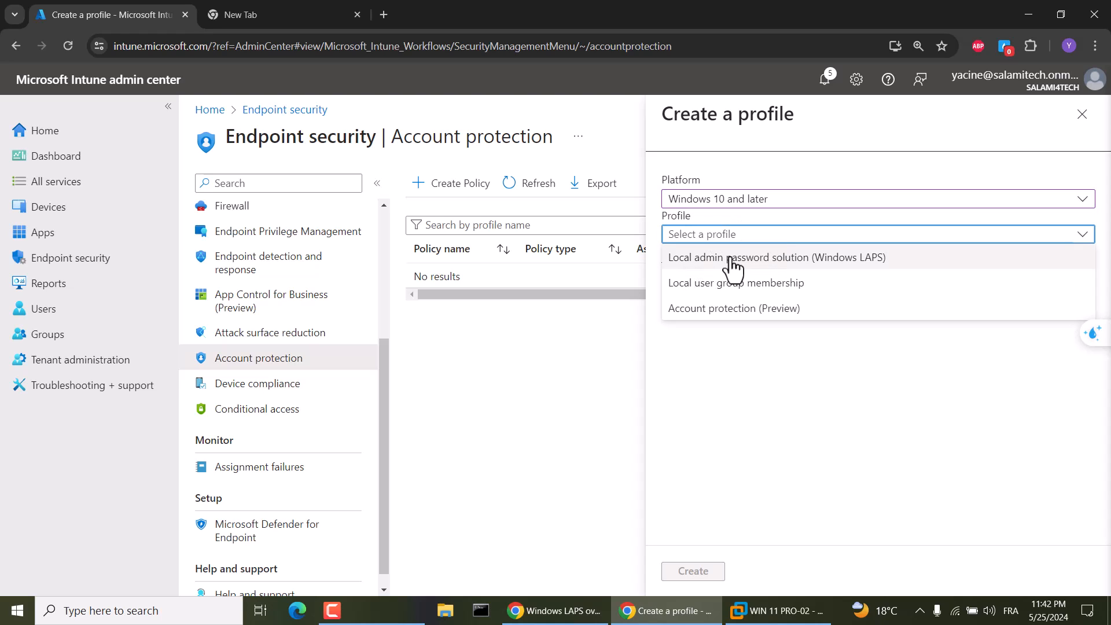
left_click(900, 263)
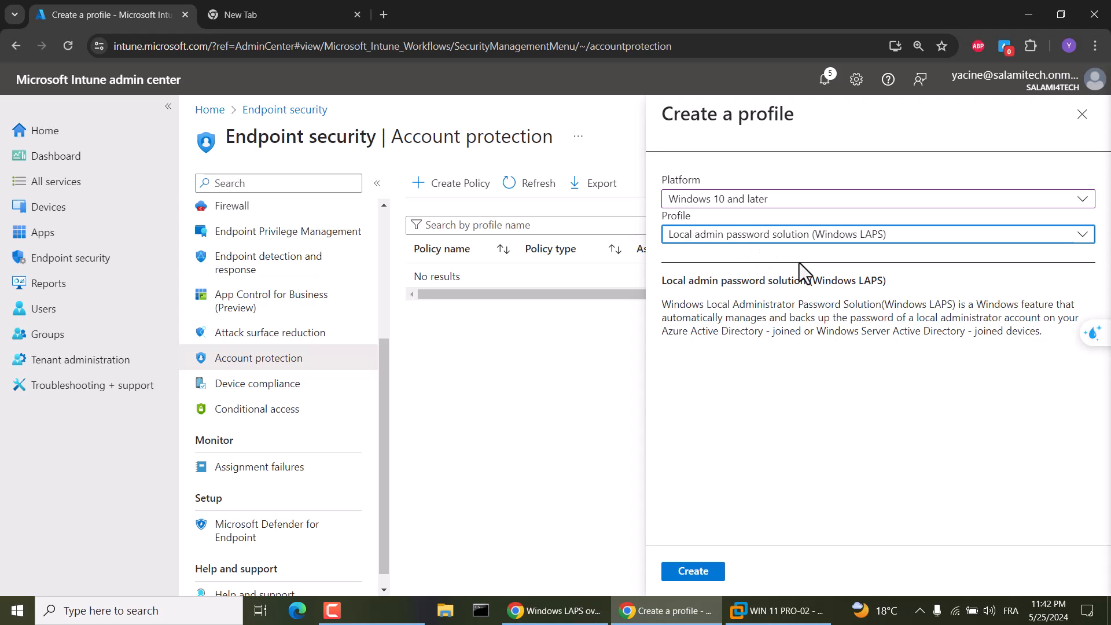
left_click(689, 572)
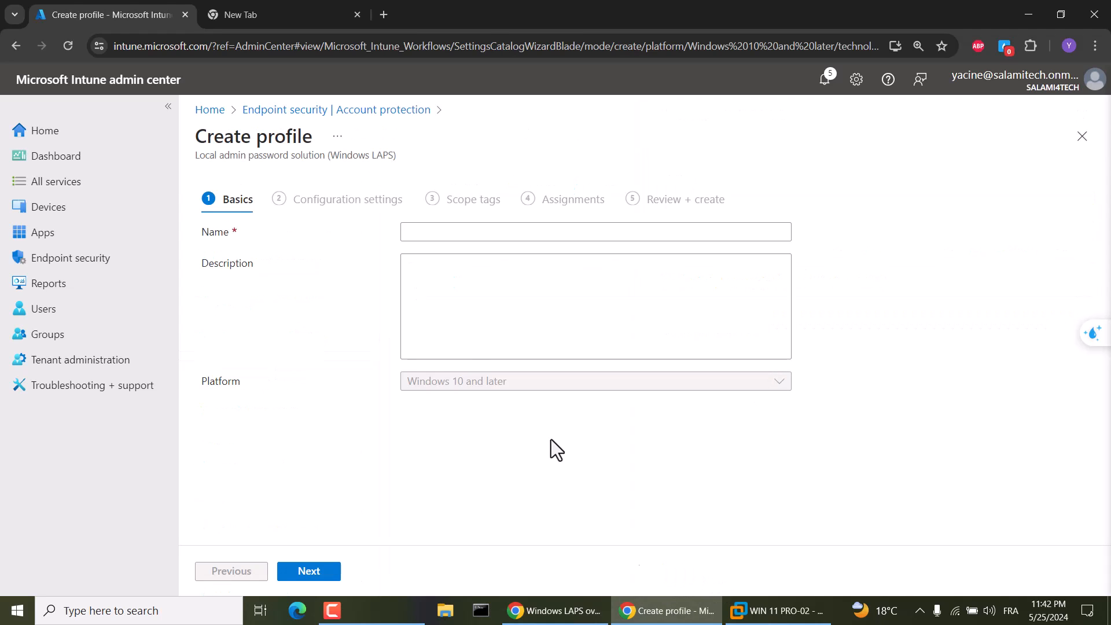
Enter 'laps for our win10-11' as the profile name and continue to the LAPS settings.
left_click(412, 232)
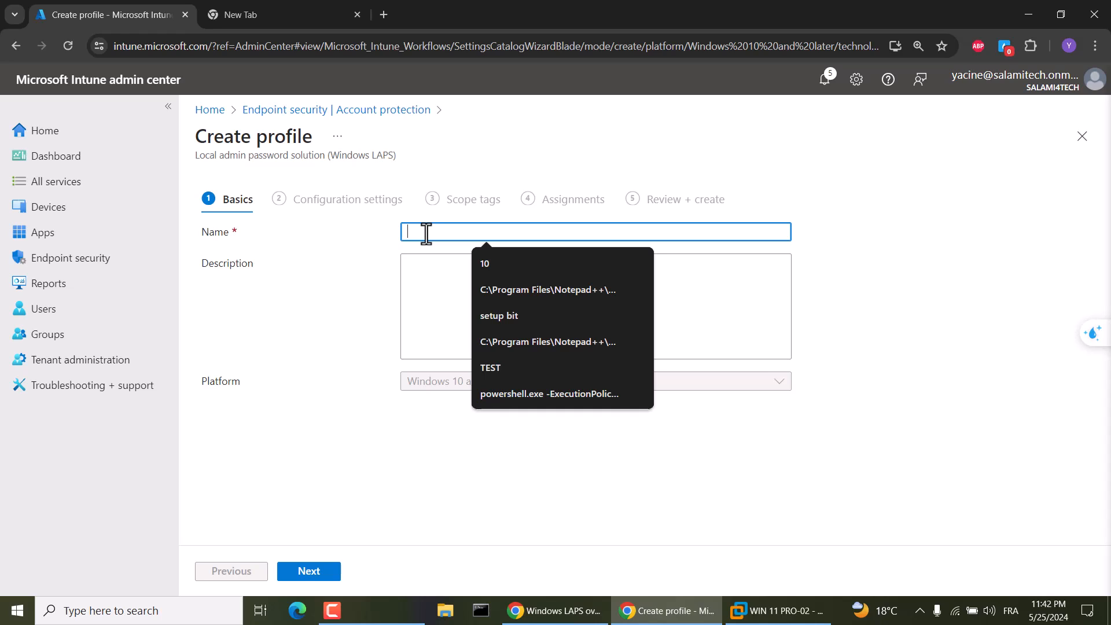
left_click(385, 243)
left_click(460, 237)
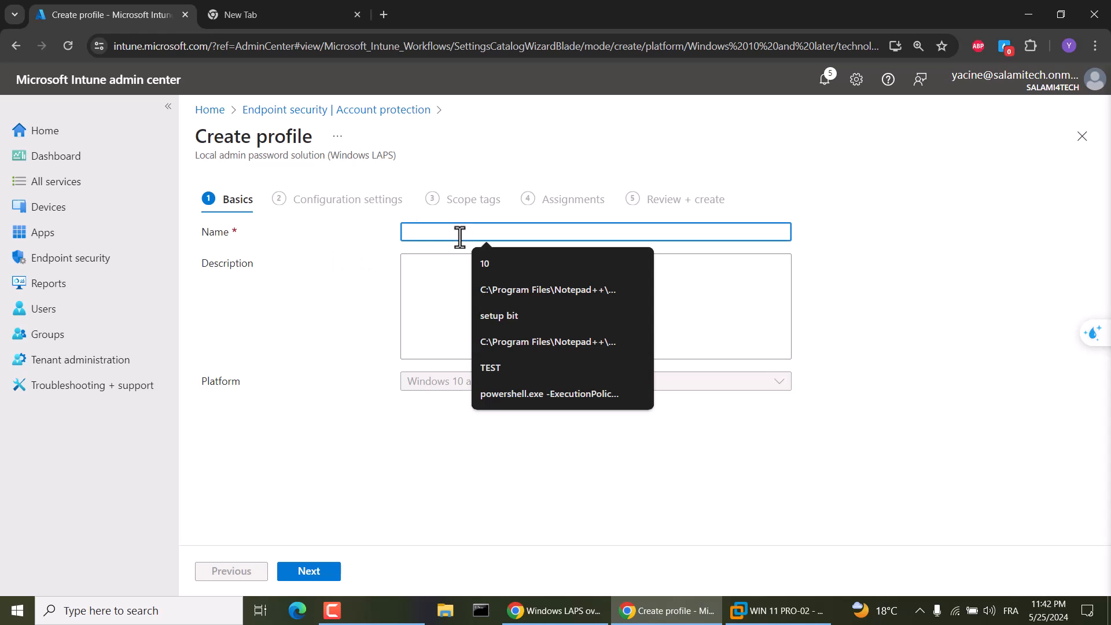
type("laps for our win10-11")
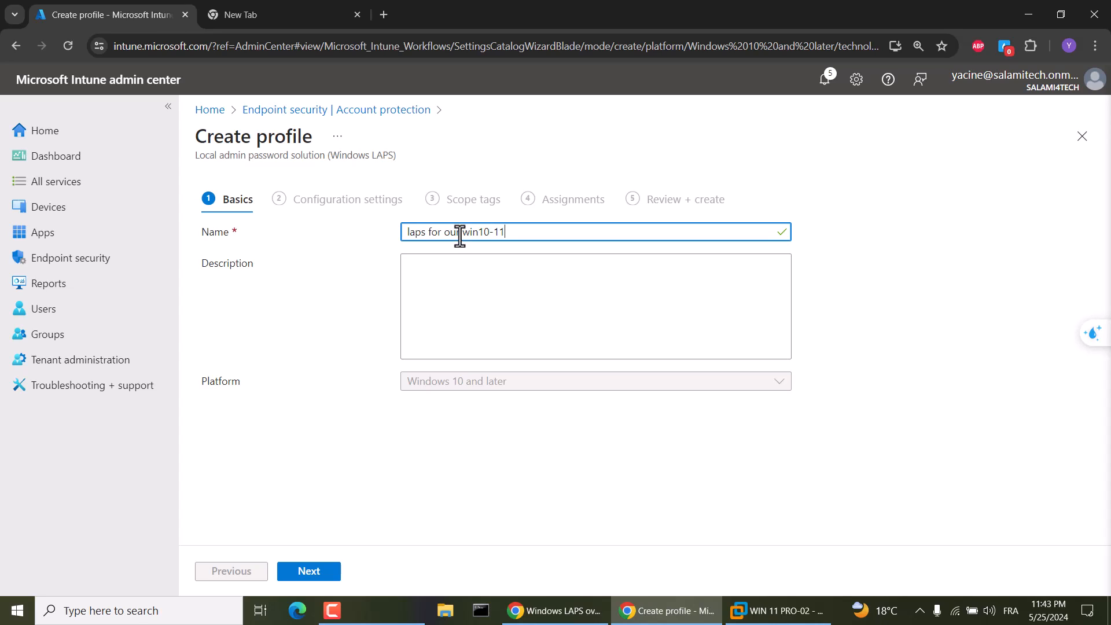
left_click(324, 573)
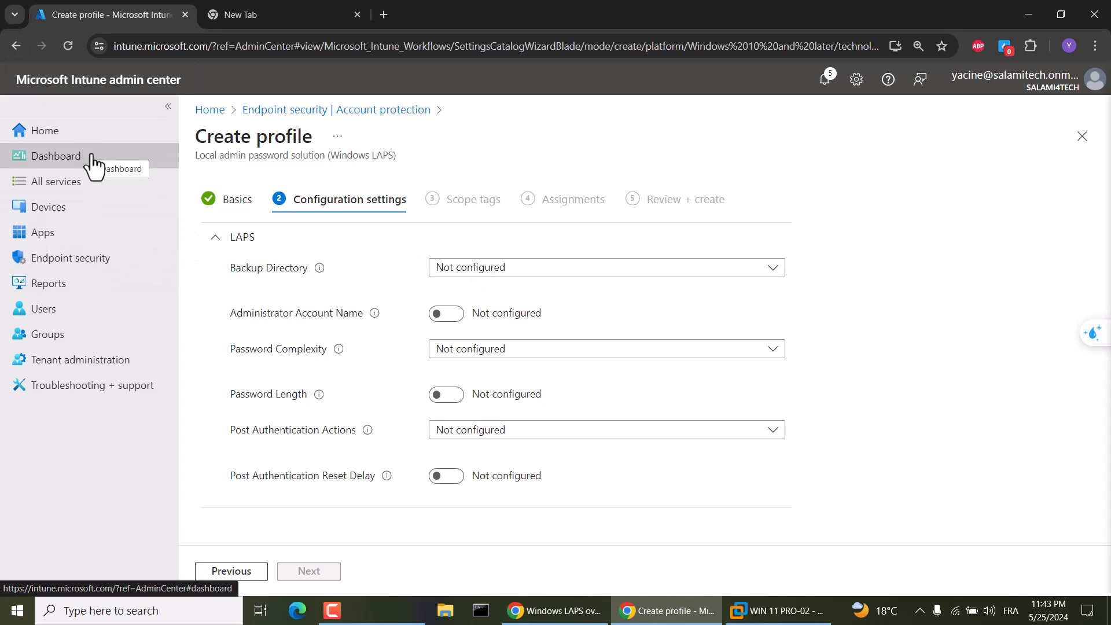
Choose 'Backup the password to Azure AD only' and turn on Password Age Days, selecting its default 30.
left_click(485, 268)
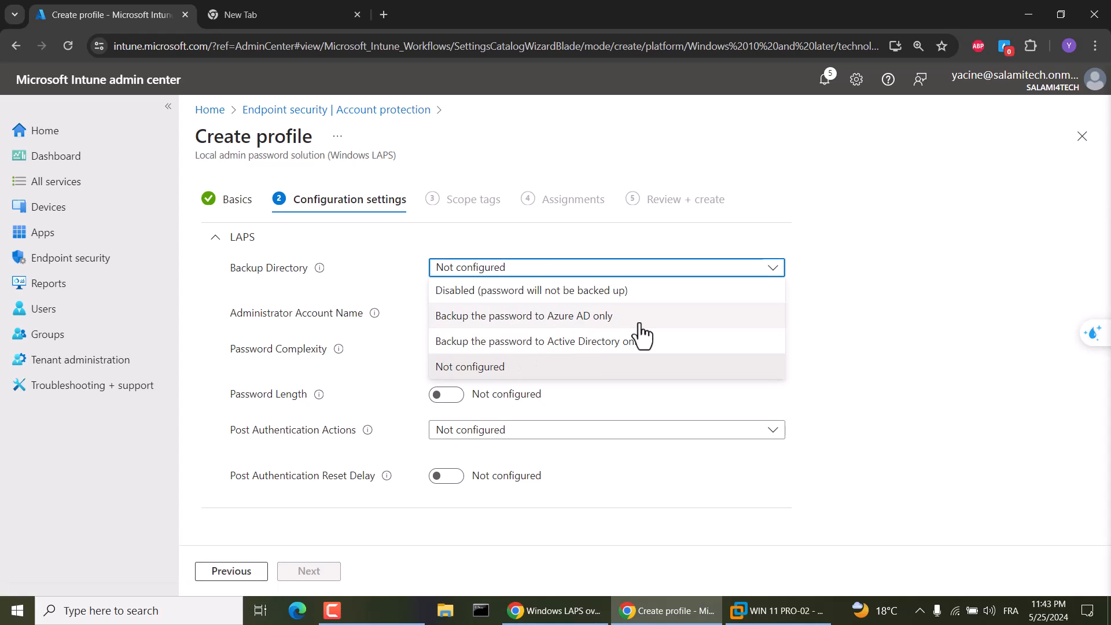
left_click(570, 318)
left_click(526, 271)
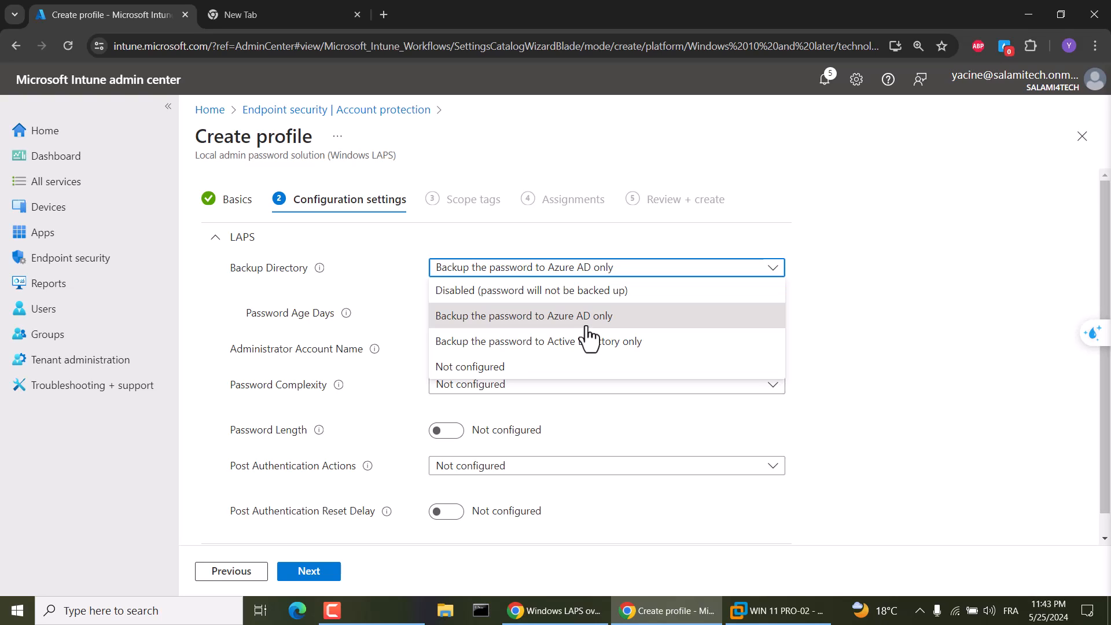
left_click(539, 317)
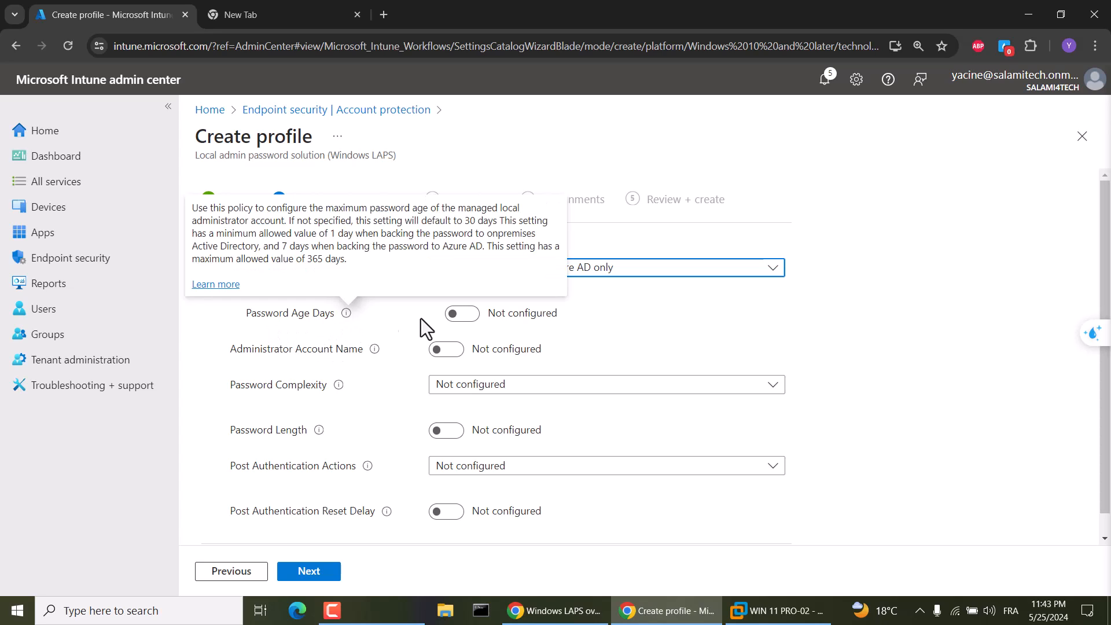
mouse_move(347, 317)
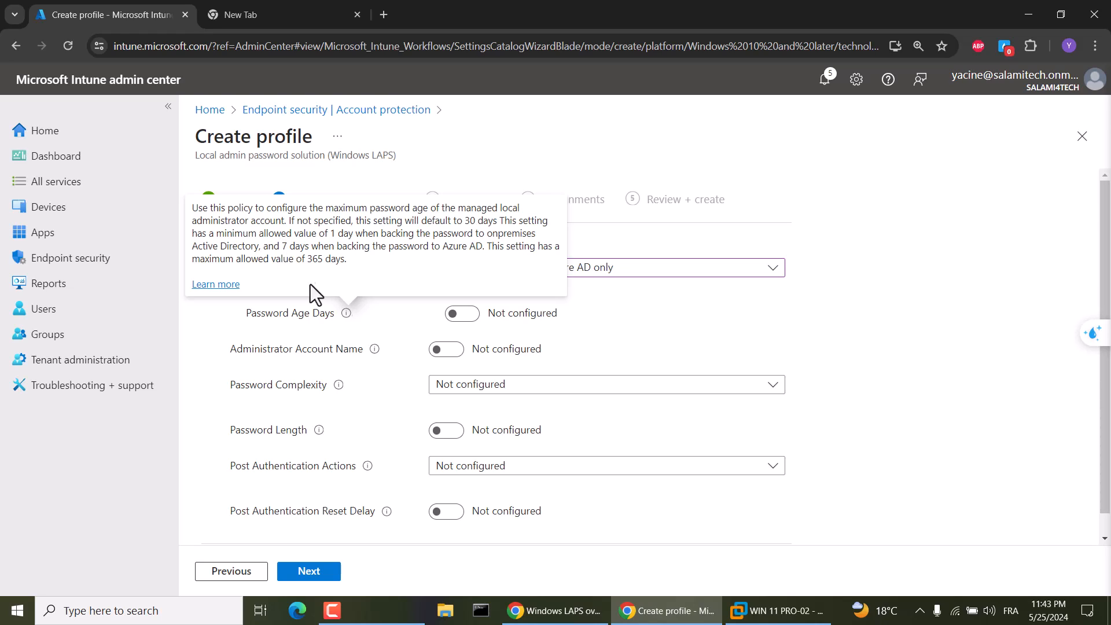
left_click(463, 315)
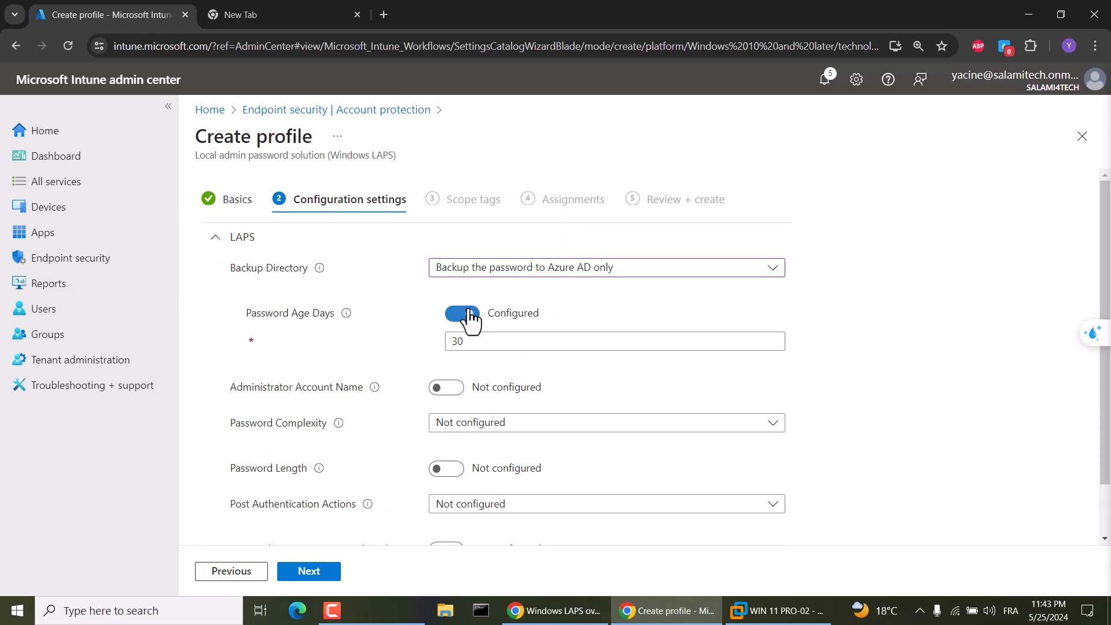
double_click(478, 341)
Enter 10 as the password age, check the VM's local users, then turn on Administrator Account Name.
type("10")
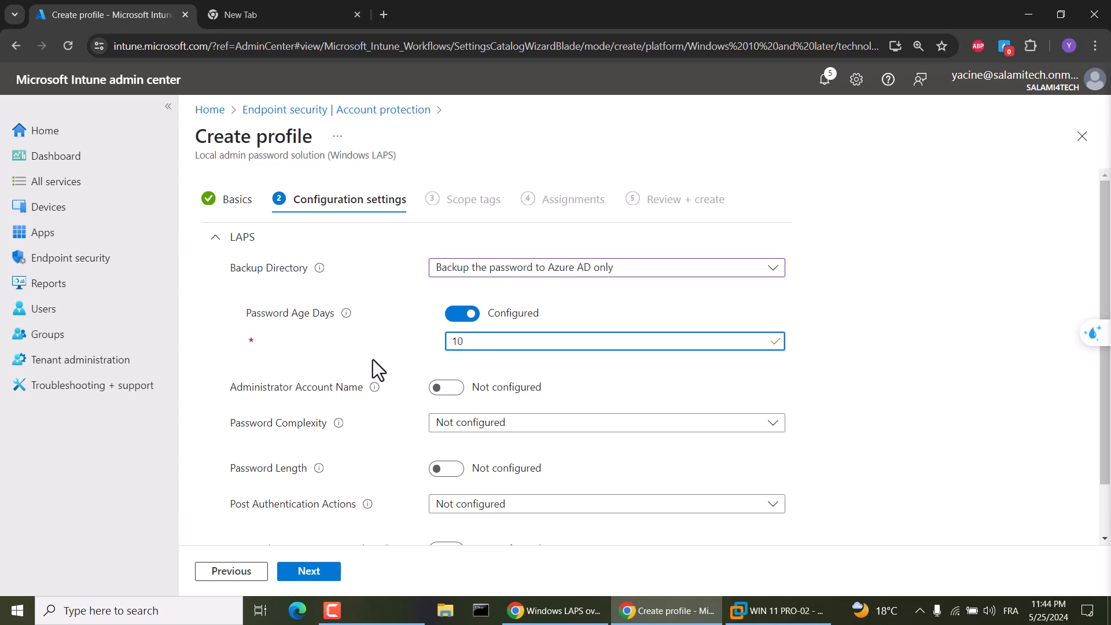
left_click(807, 607)
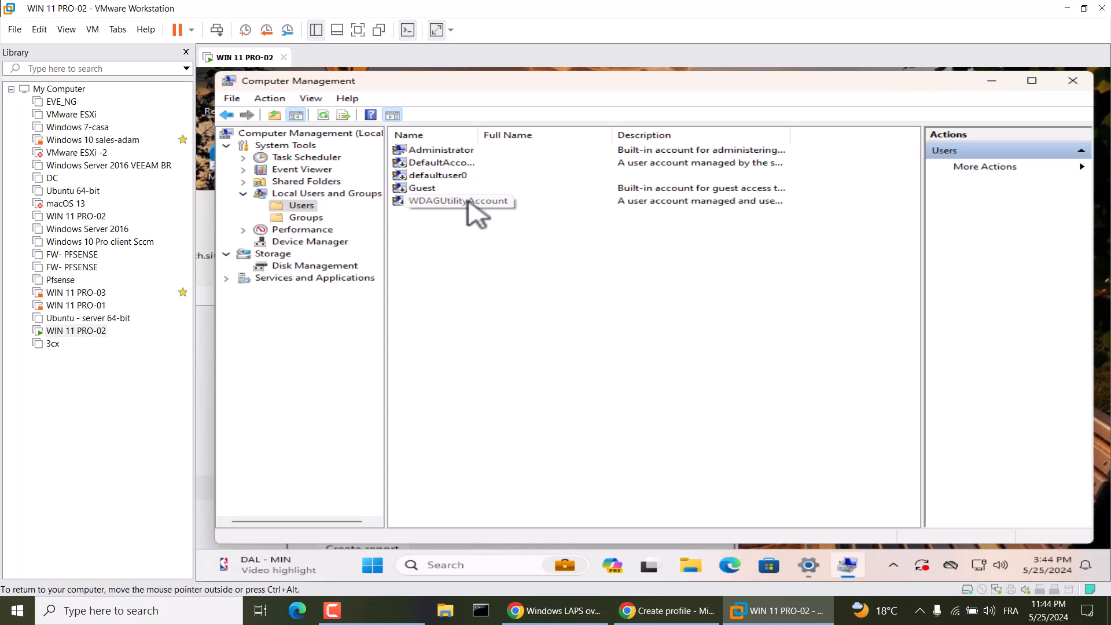
left_click(667, 610)
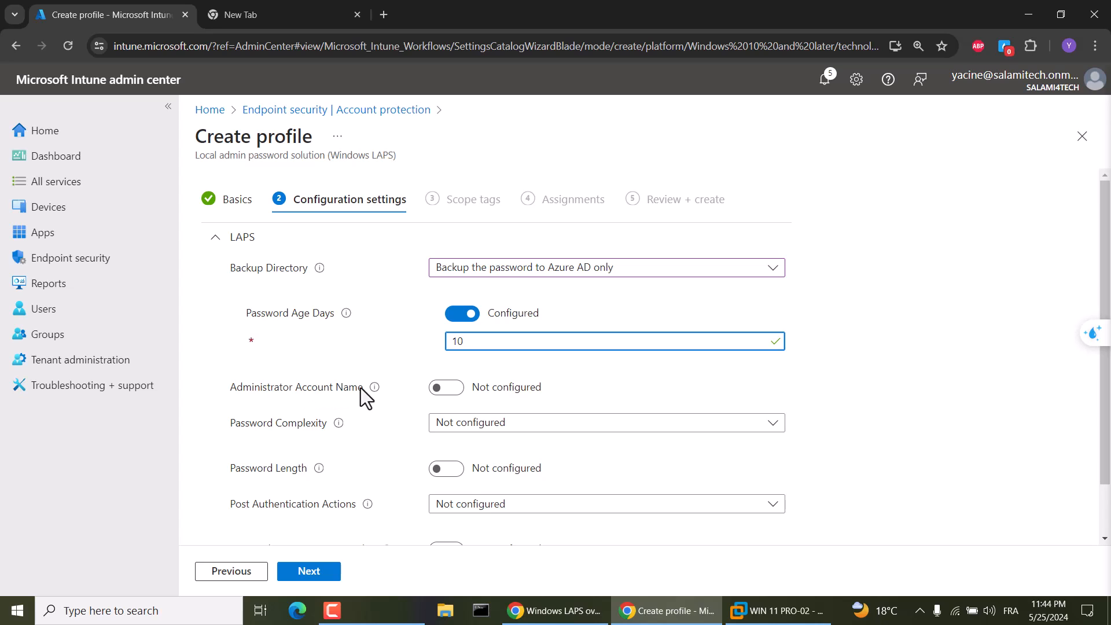
left_click(808, 617)
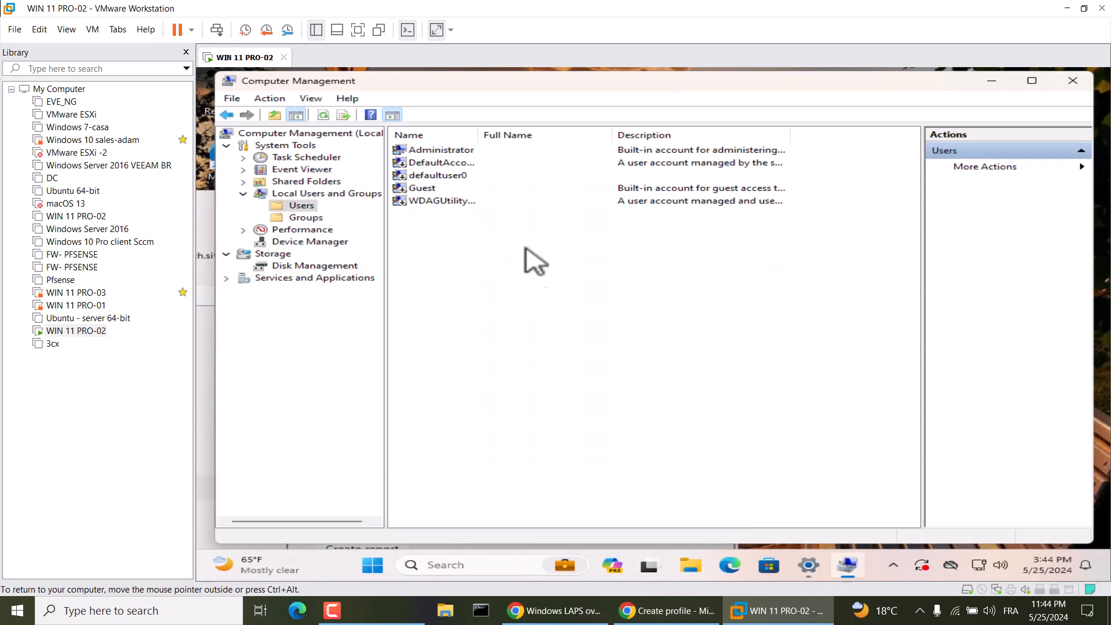
left_click(677, 613)
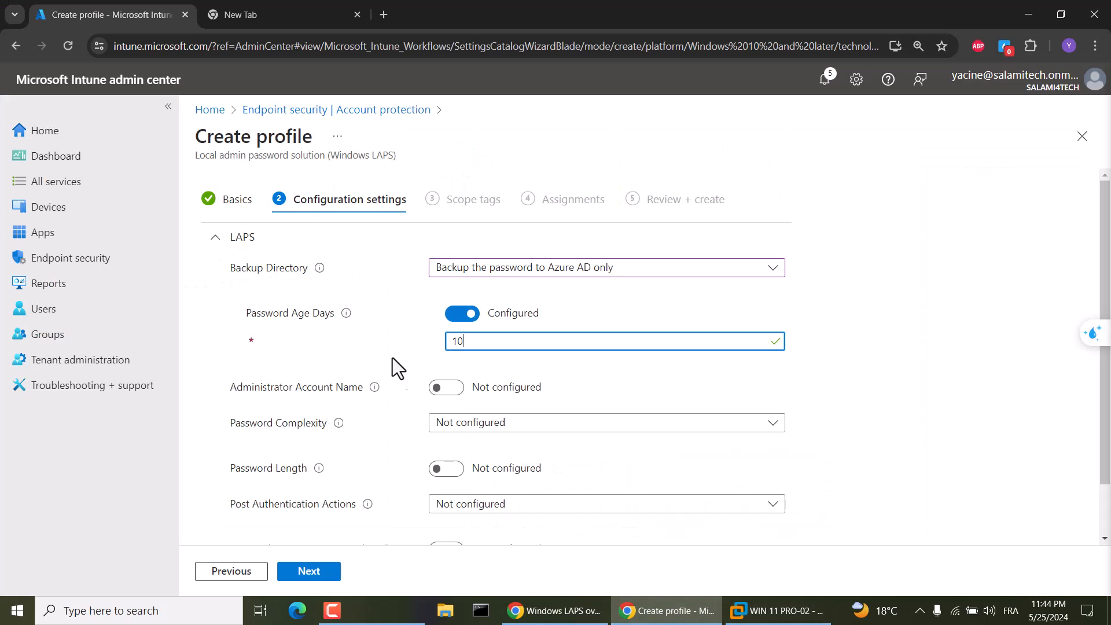
left_click(446, 388)
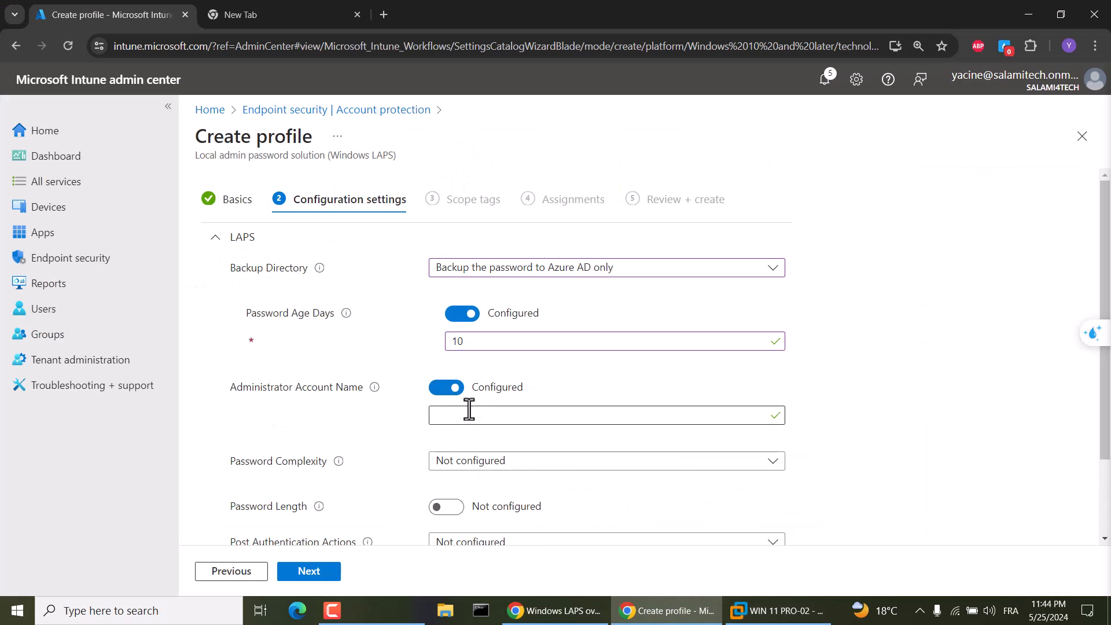
Recheck the VM, then switch Administrator Account Name back to Not configured.
left_click(435, 415)
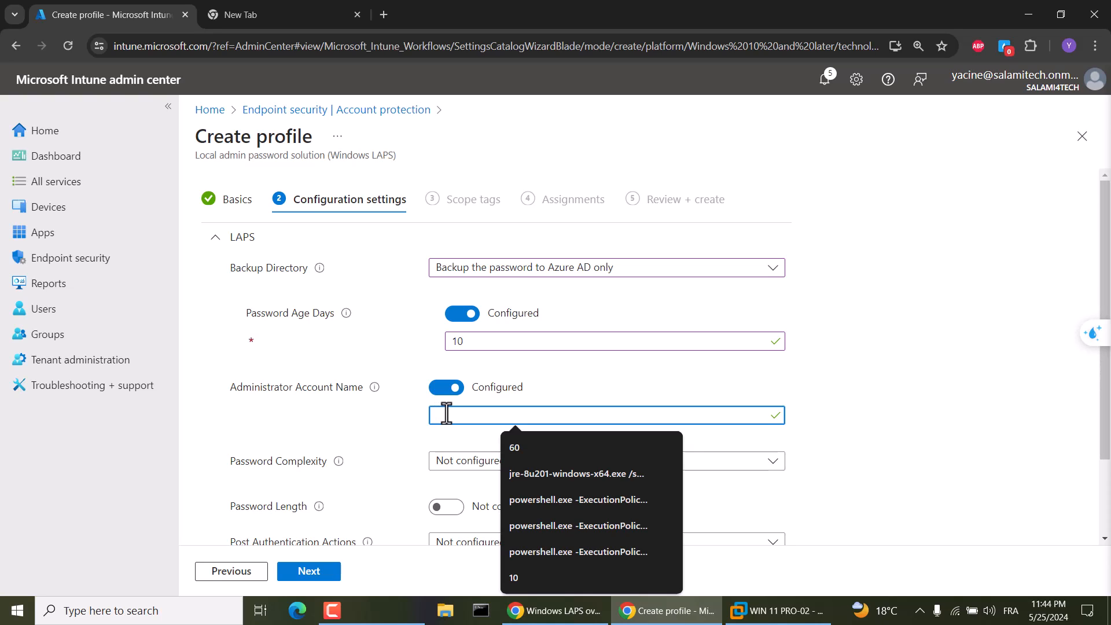
left_click(803, 613)
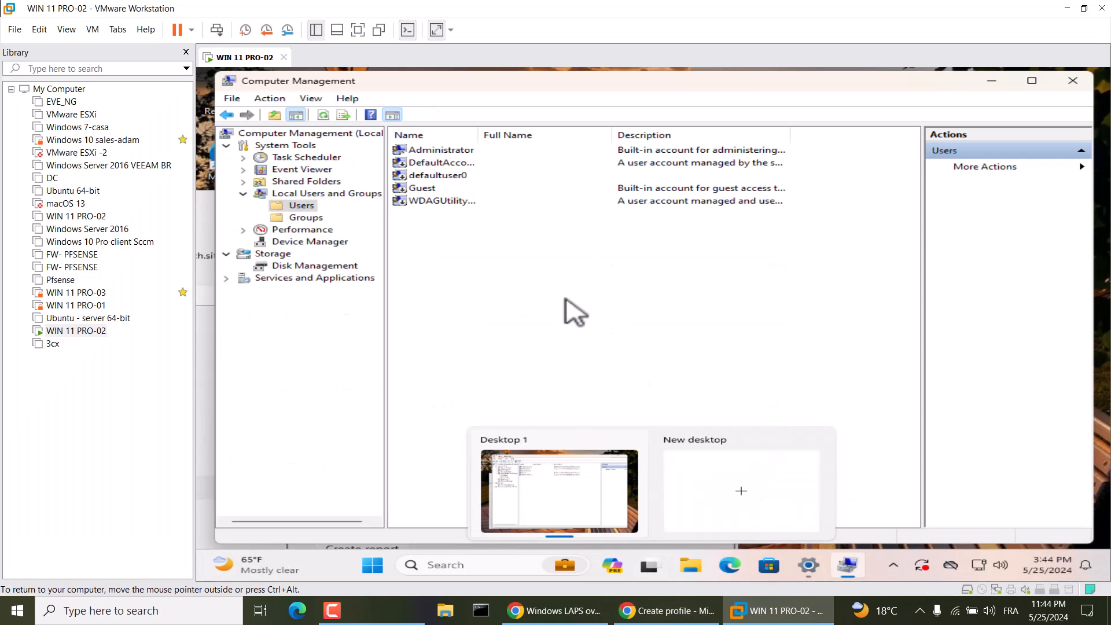
left_click(694, 609)
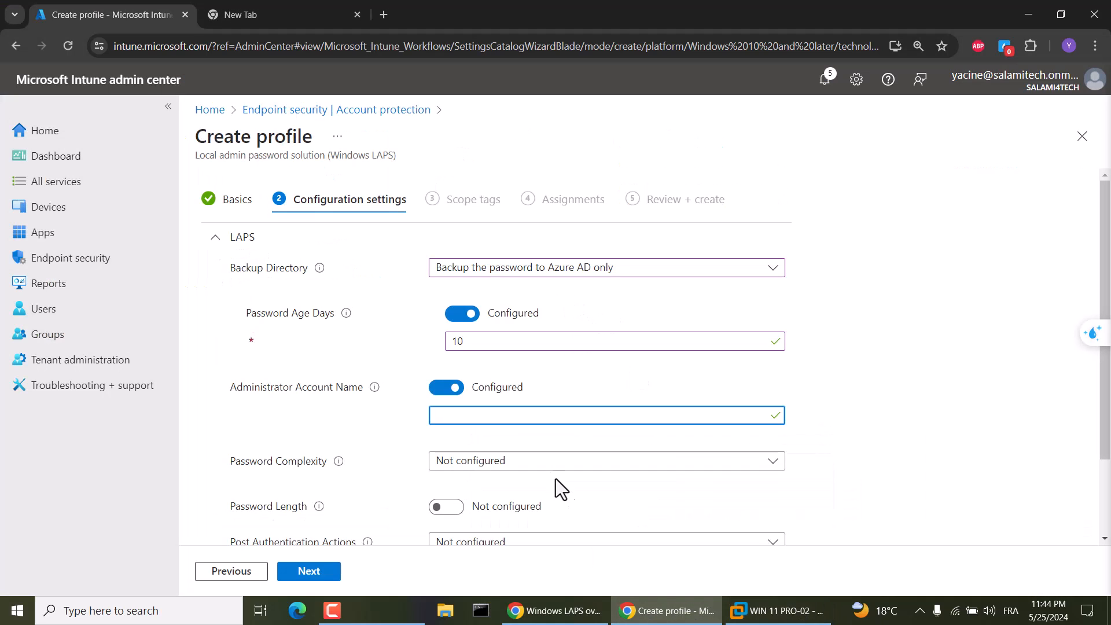
left_click(443, 391)
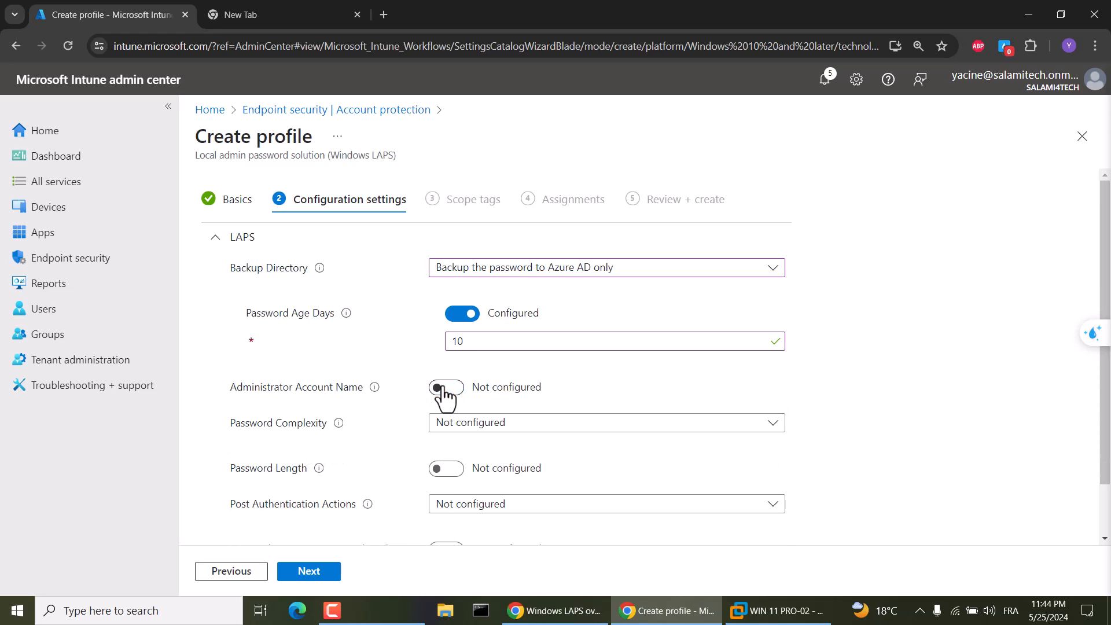
scroll(443, 395, "down", 1)
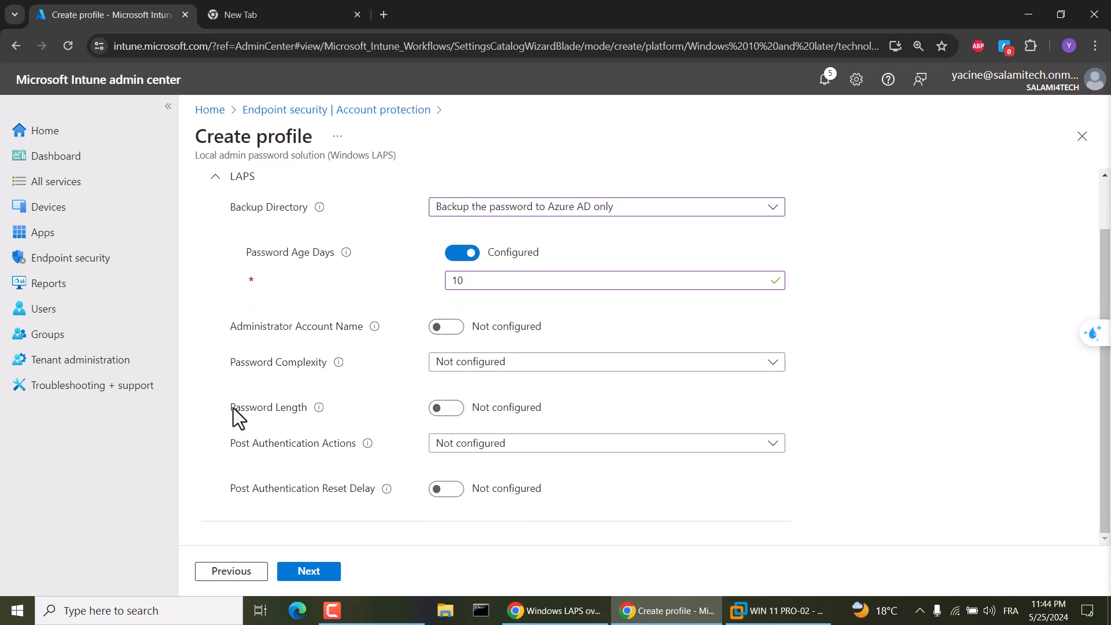
Set Password Complexity to Large letters.
left_click(463, 363)
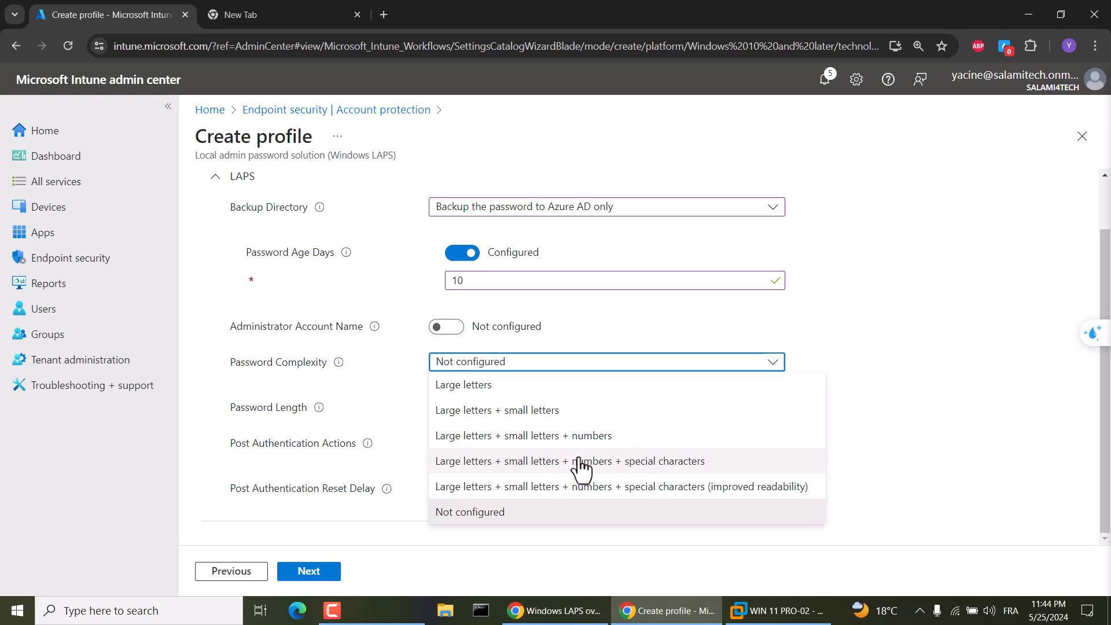
left_click(705, 470)
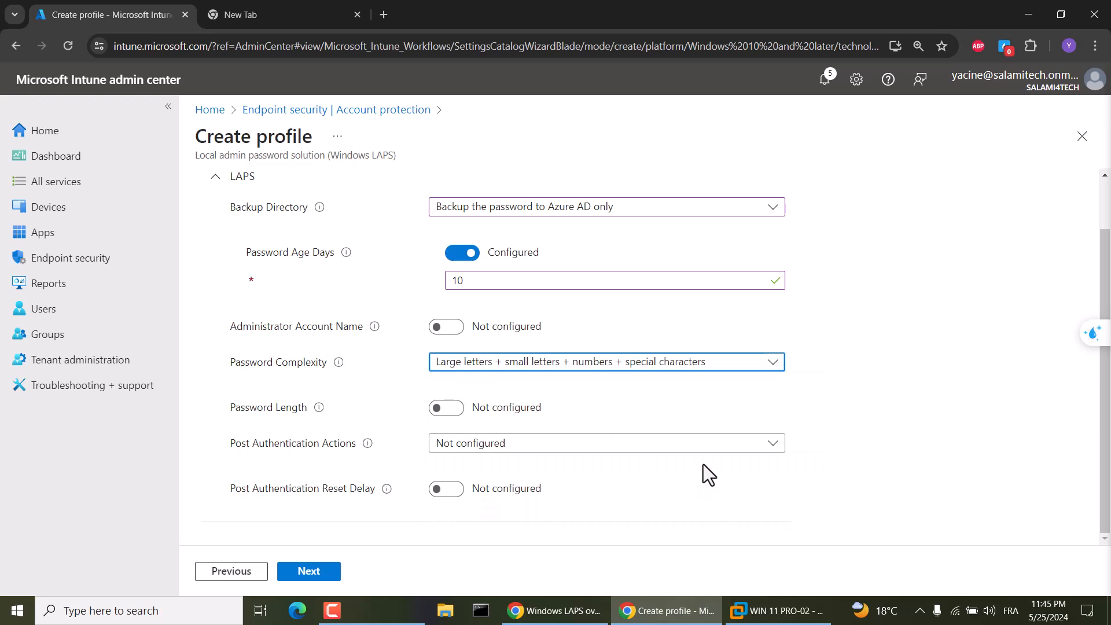
left_click(539, 363)
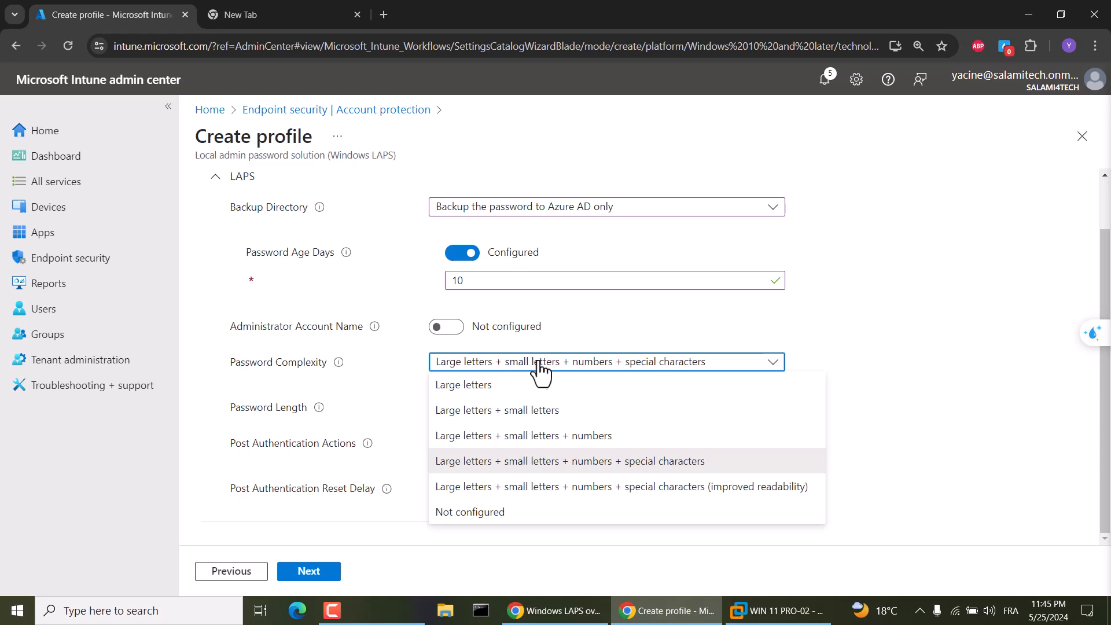
left_click(511, 389)
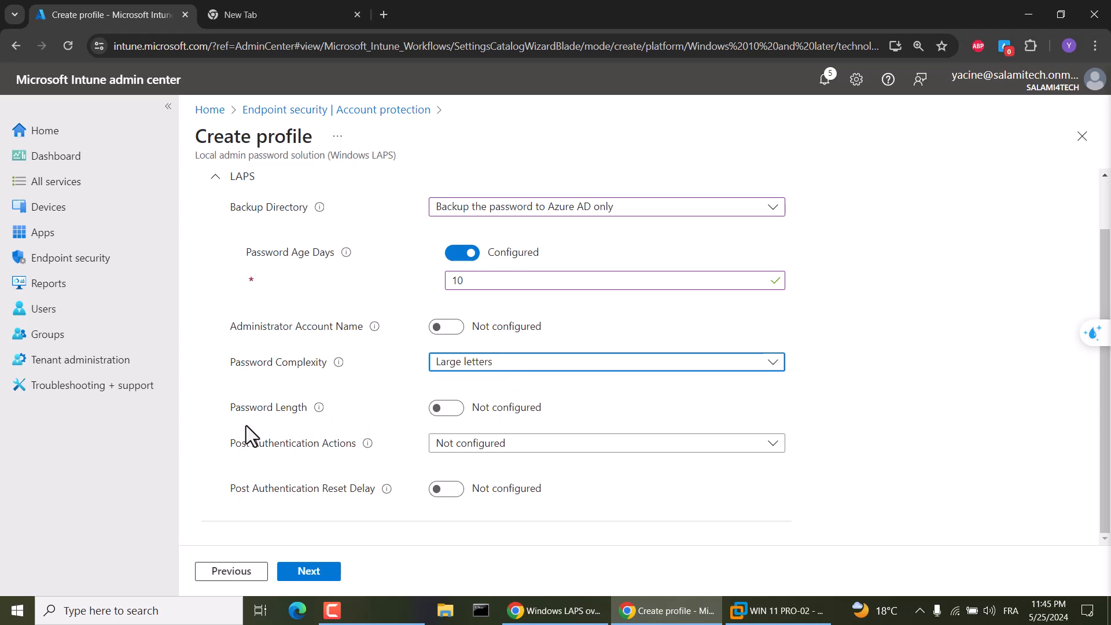
Turn on Password Length and replace the default 14 with 8.
left_click(451, 409)
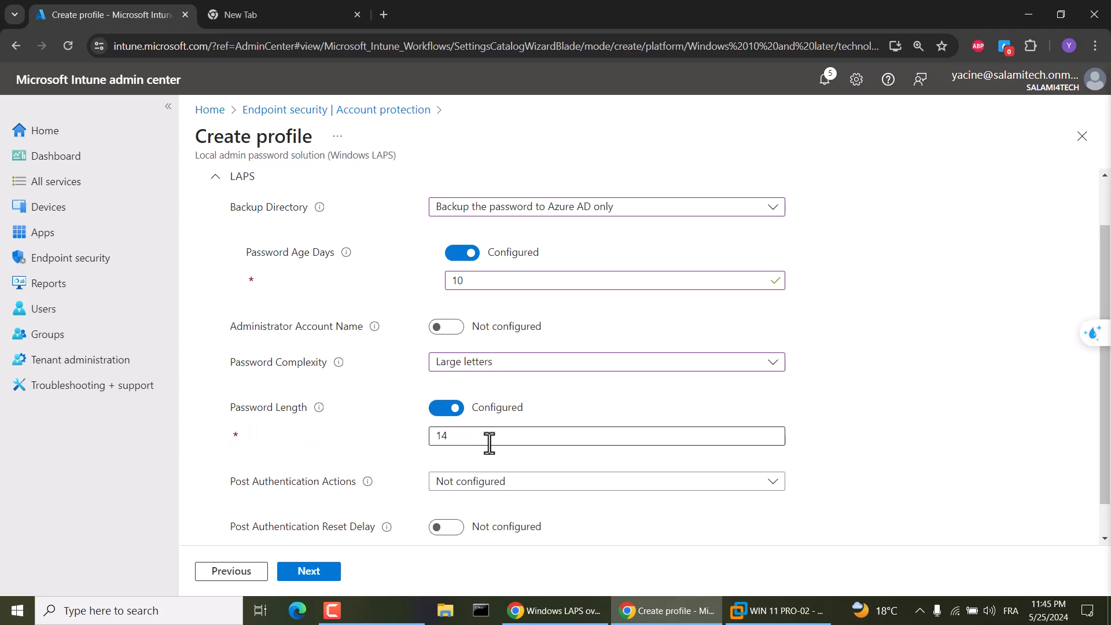
mouse_move(322, 408)
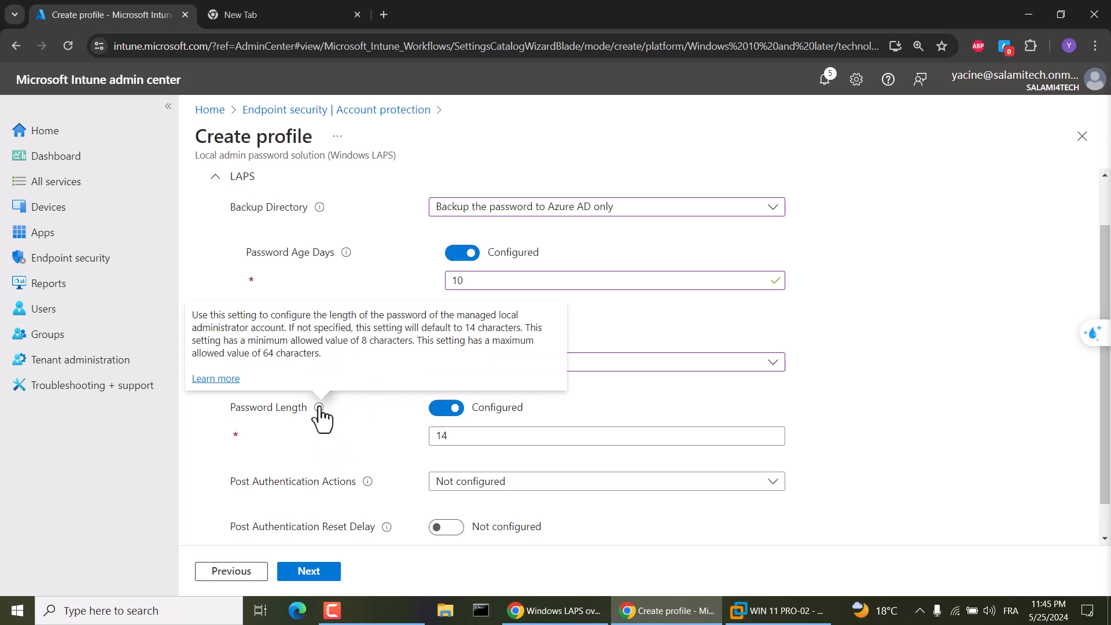
left_click(443, 435)
key("ctrl+a")
type("8")
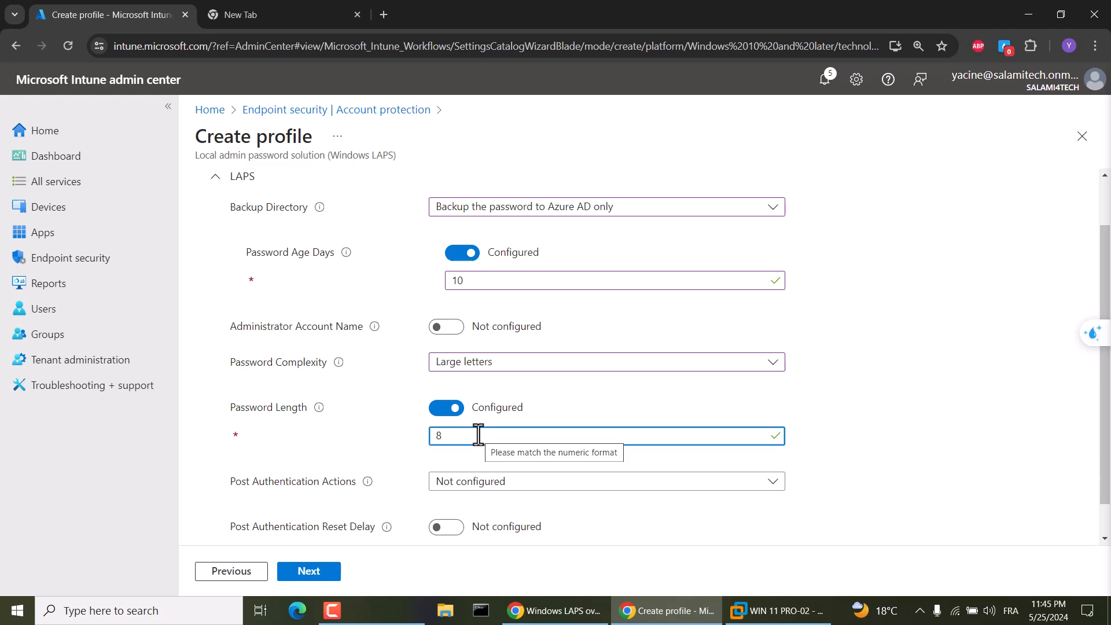
scroll(490, 503, "down", 1)
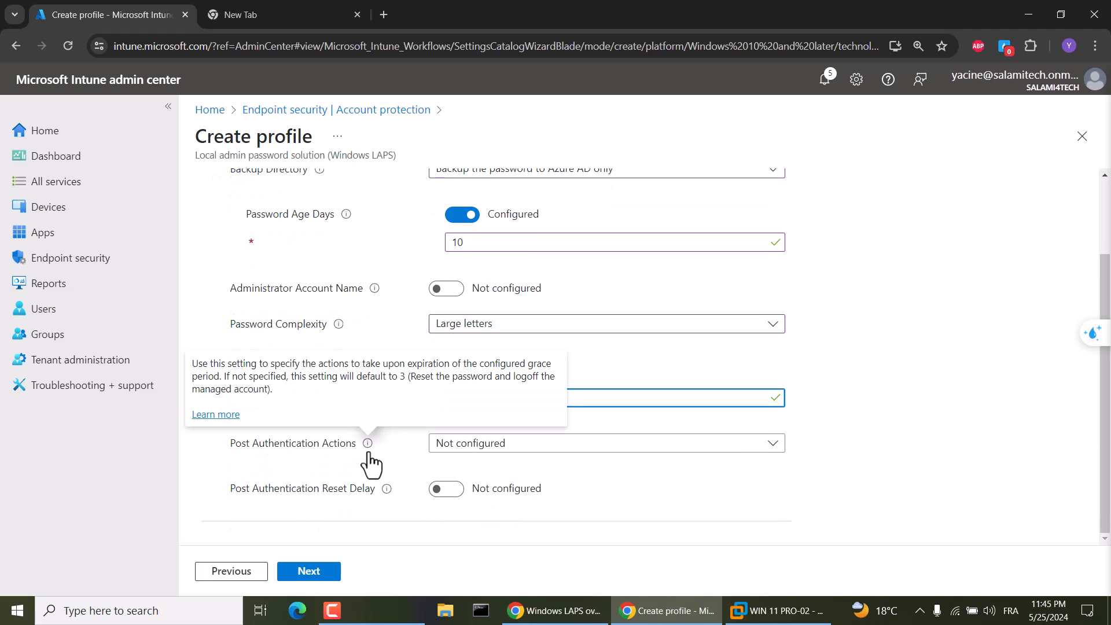
scroll(368, 342, "up", 3)
left_click(418, 347)
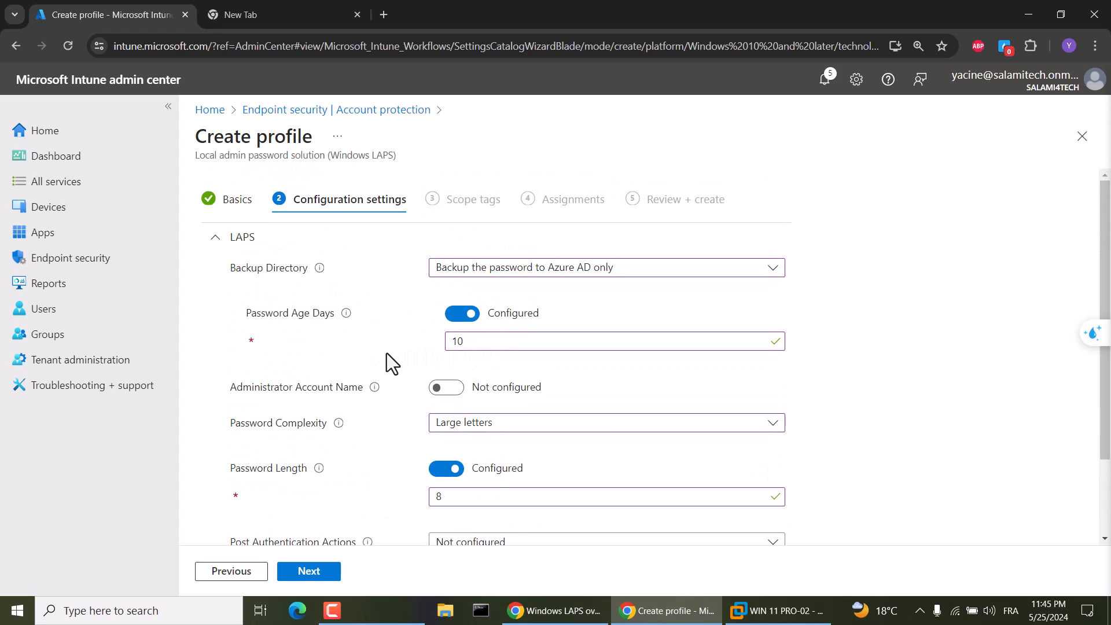
scroll(388, 352, "down", 2)
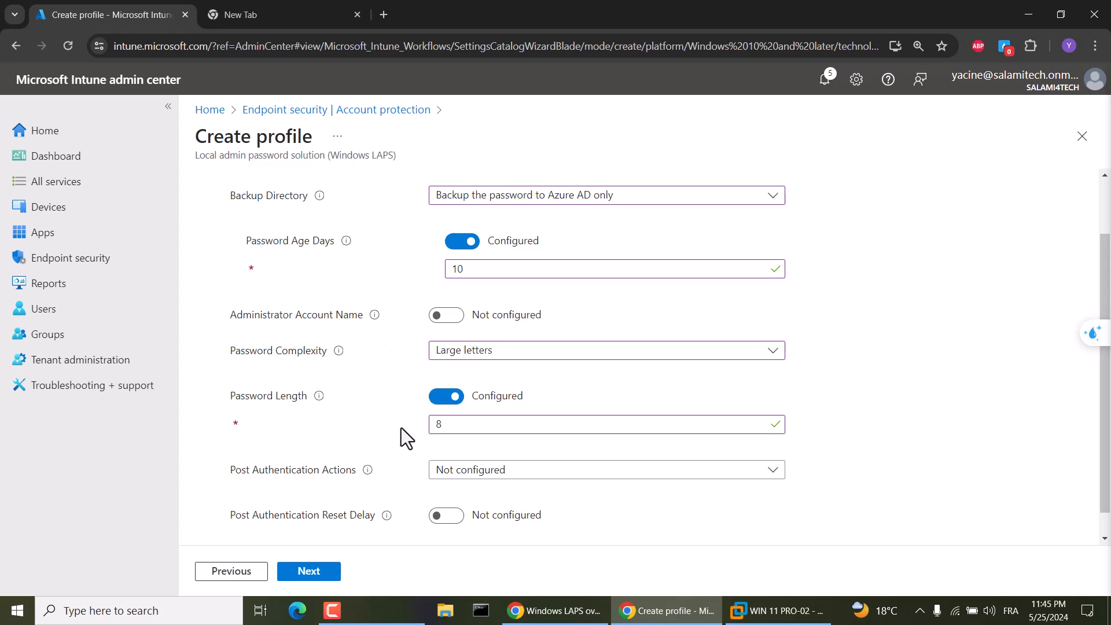
scroll(428, 434, "down", 1)
left_click(479, 454)
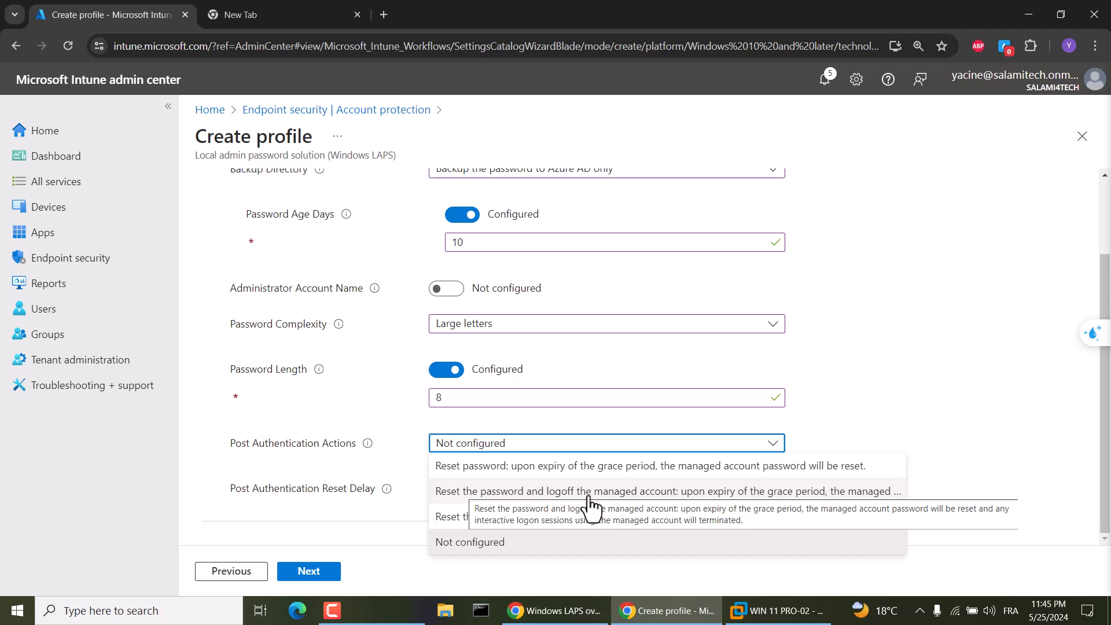
Set Post Authentication Actions to 'Reset the password and logoff the managed account', with Reset Delay not configured.
left_click(705, 492)
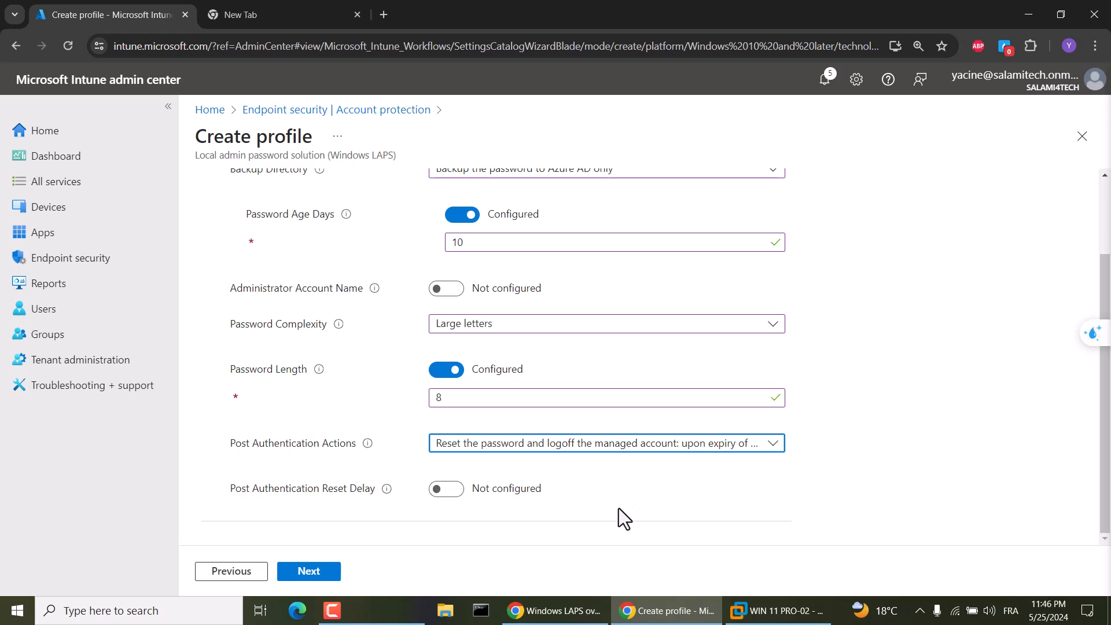
scroll(458, 295, "up", 2)
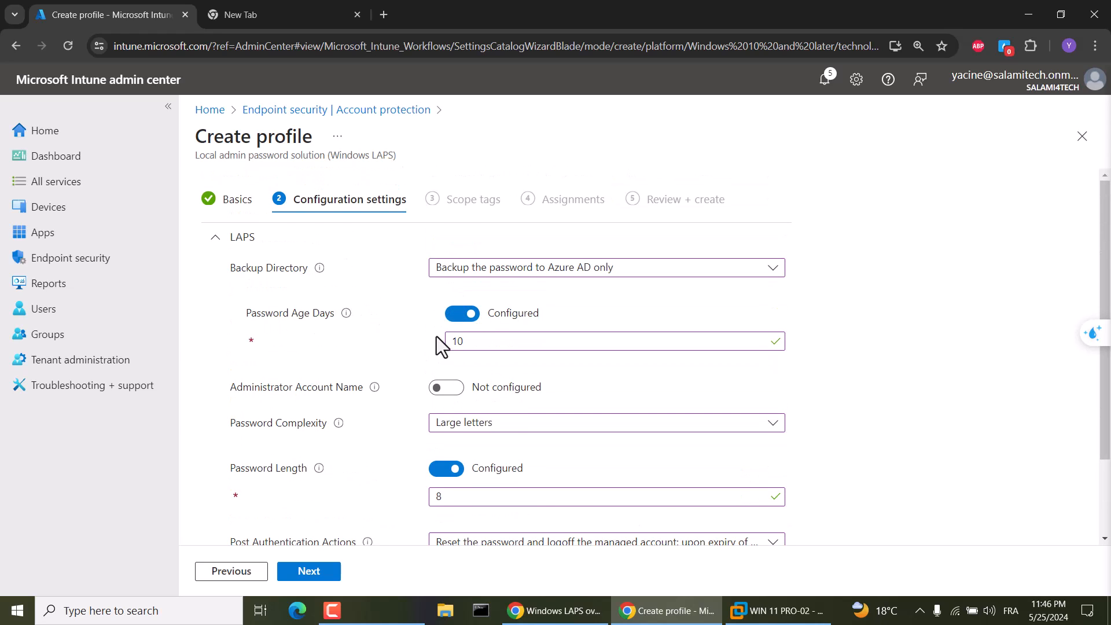
scroll(436, 335, "down", 2)
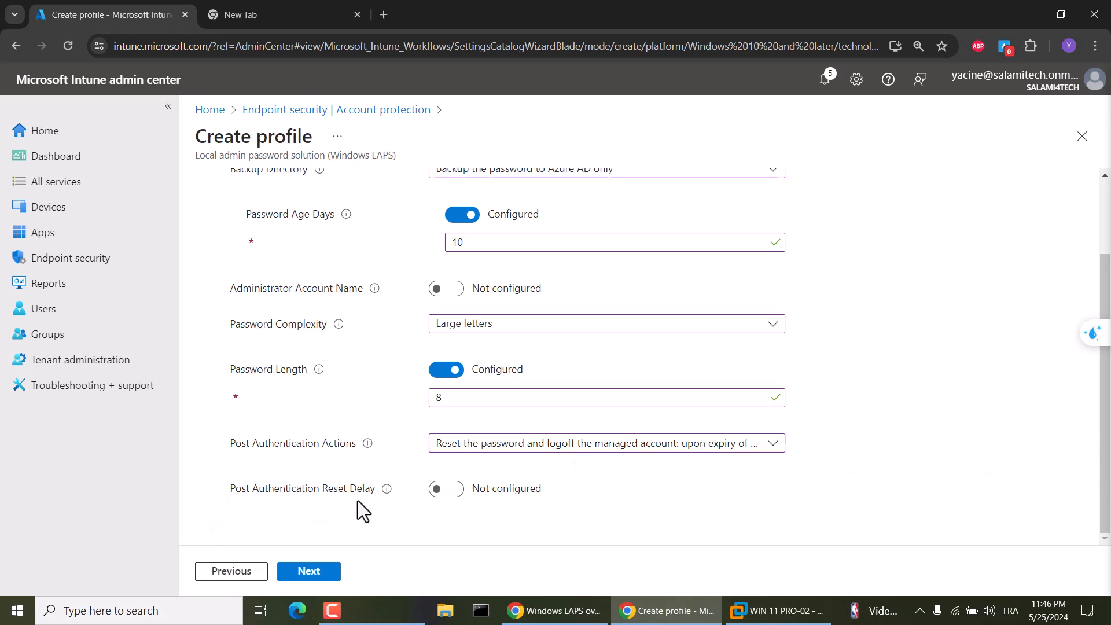
left_click_drag(369, 491, 384, 502)
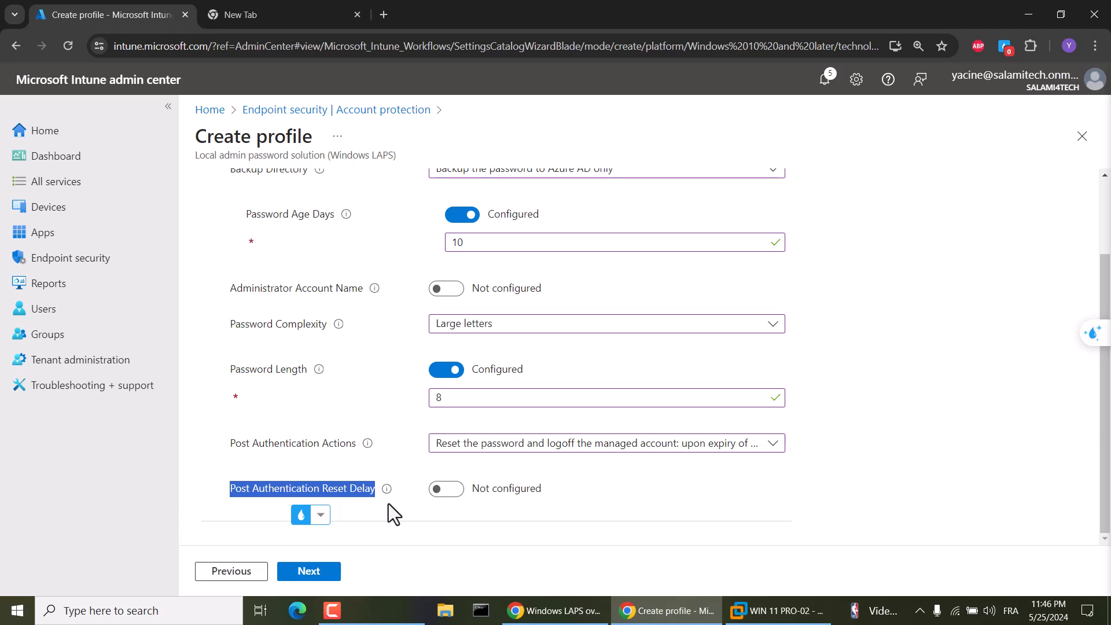
left_click(447, 492)
left_click(447, 492)
left_click(447, 491)
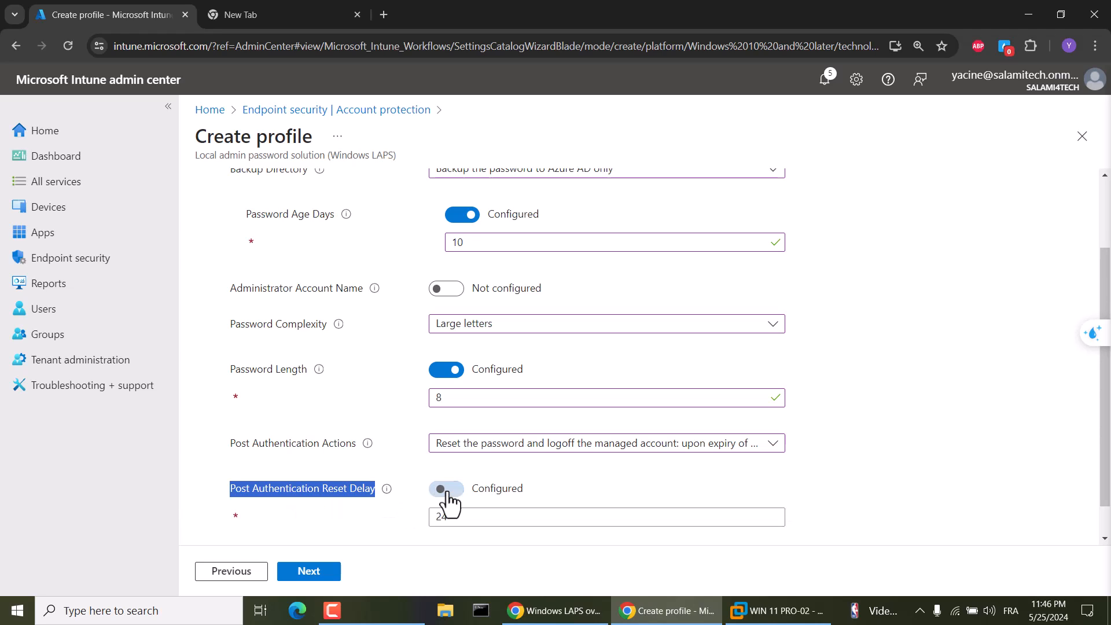
scroll(449, 501, "down", 1)
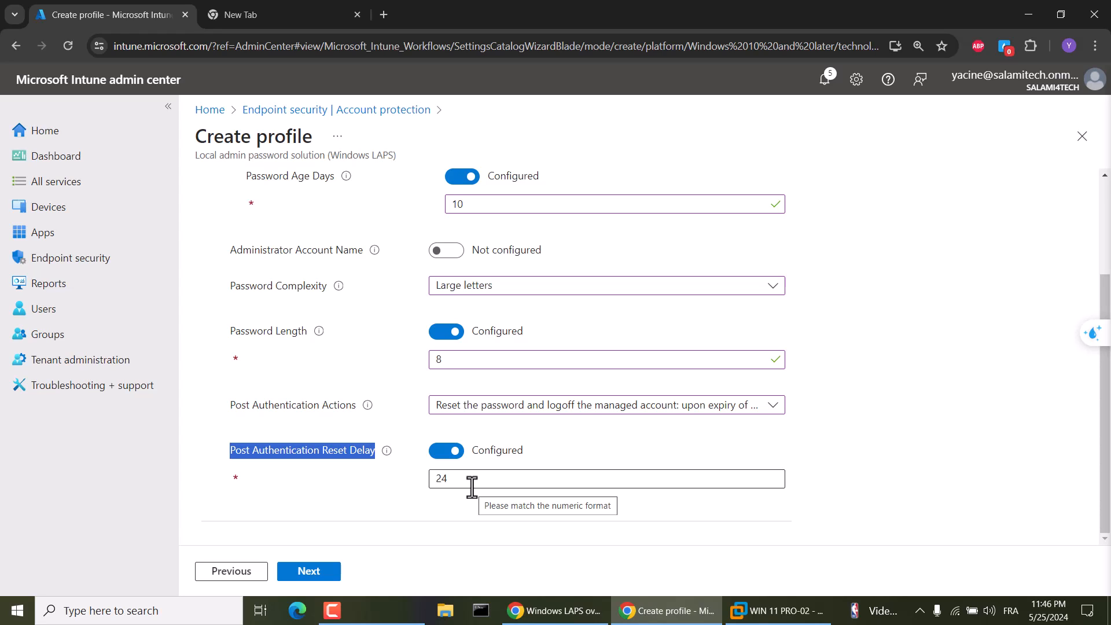
left_click(448, 453)
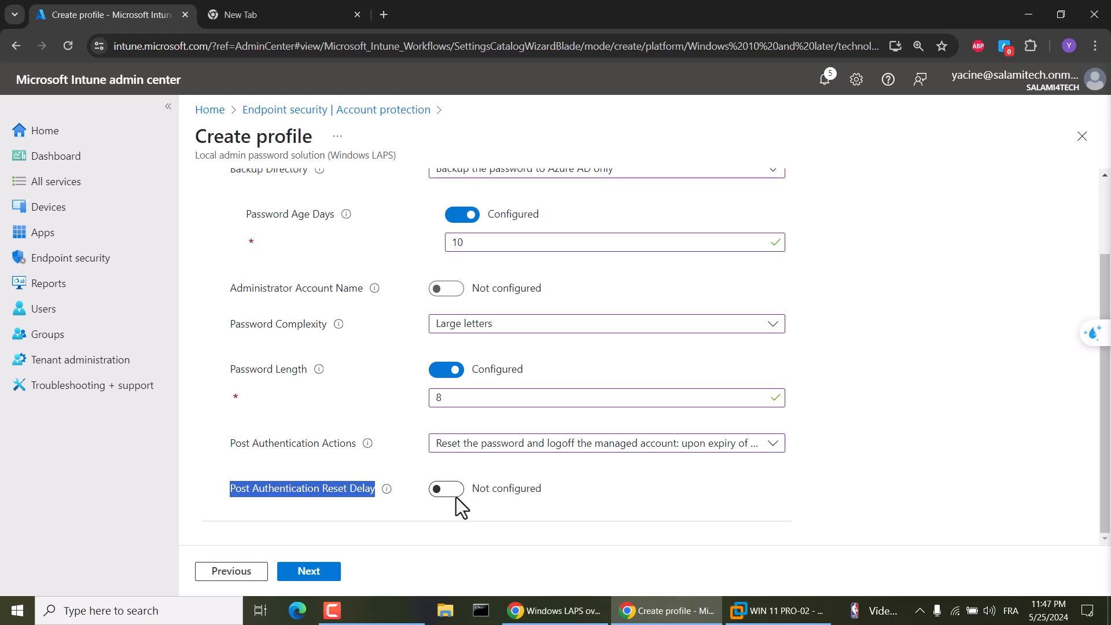
Add the WIN11-NEW and CASA-PROFILE scope tags to the LAPS policy.
left_click(308, 571)
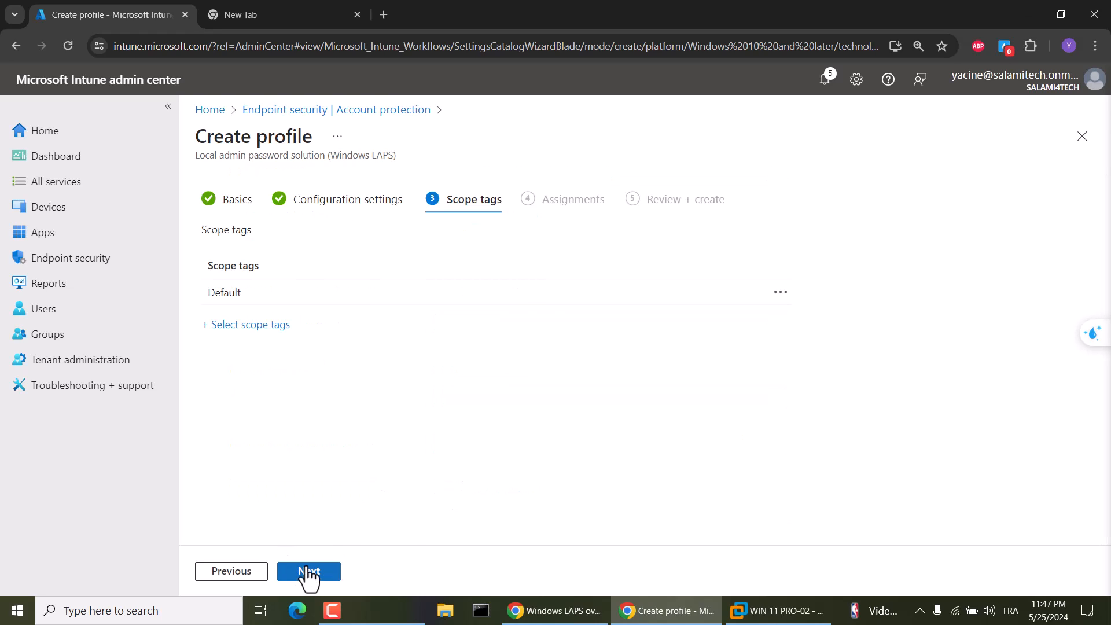
left_click(265, 329)
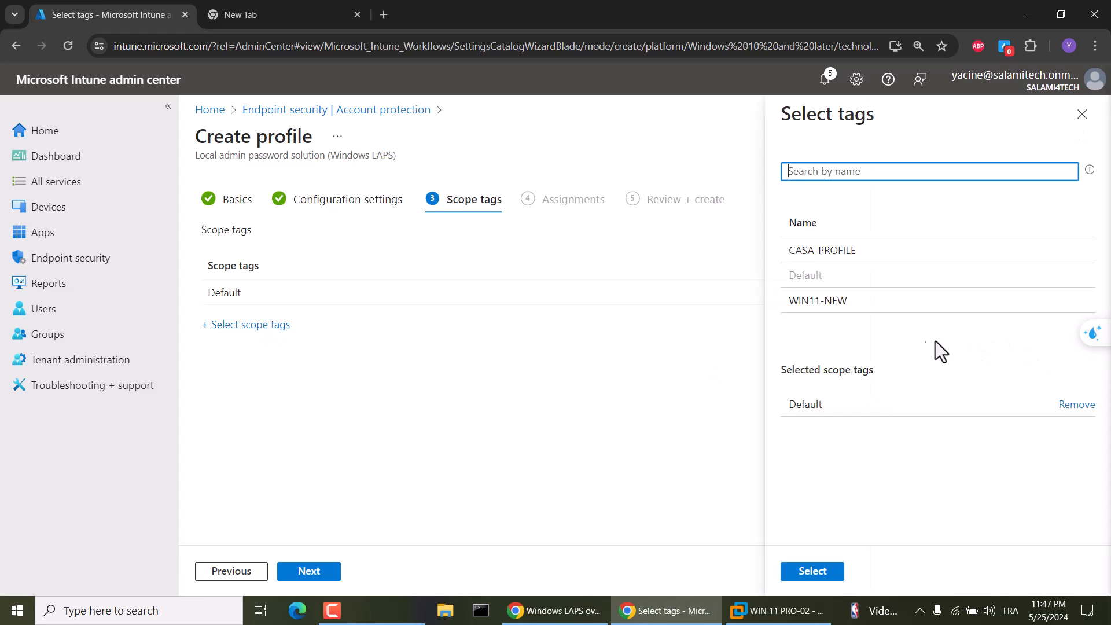
left_click(842, 305)
left_click(842, 250)
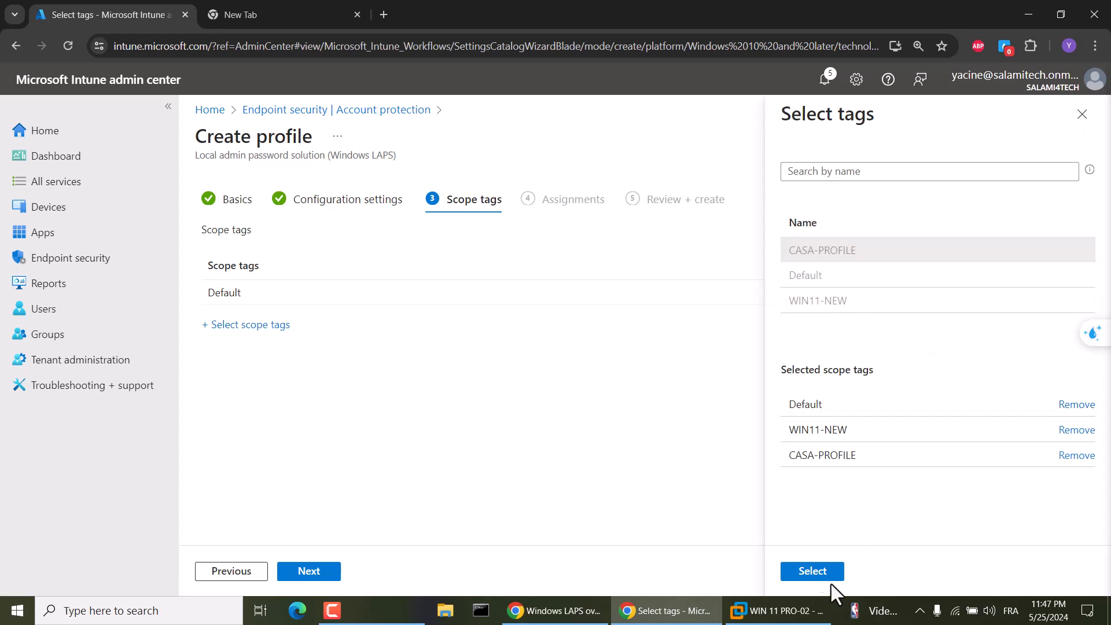
left_click(812, 571)
Assign the policy to all devices and create it.
left_click(307, 571)
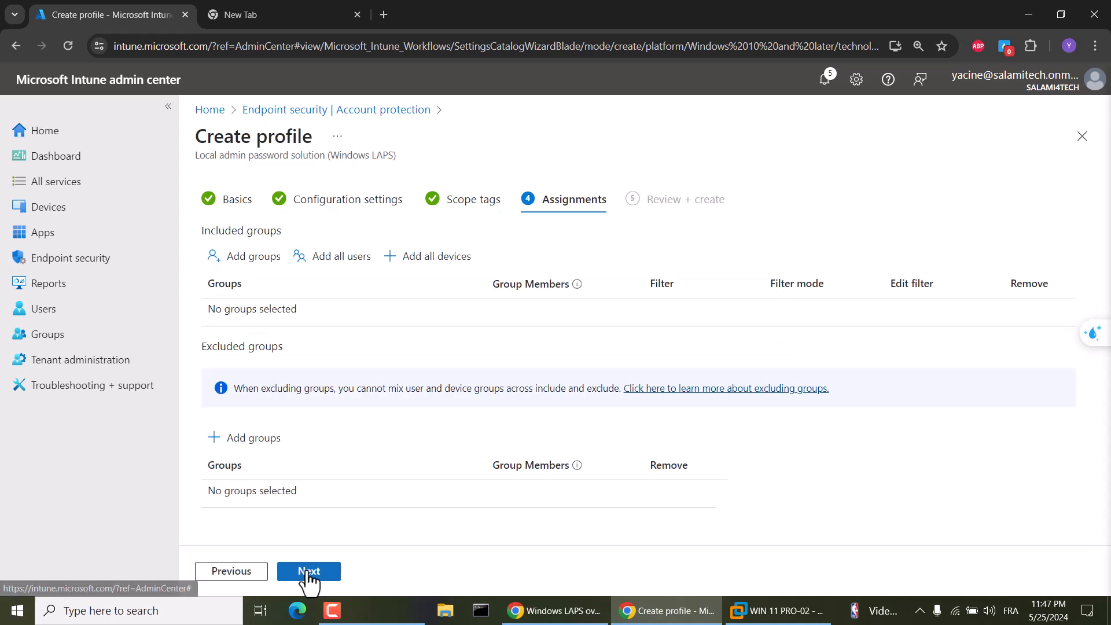
left_click(434, 268)
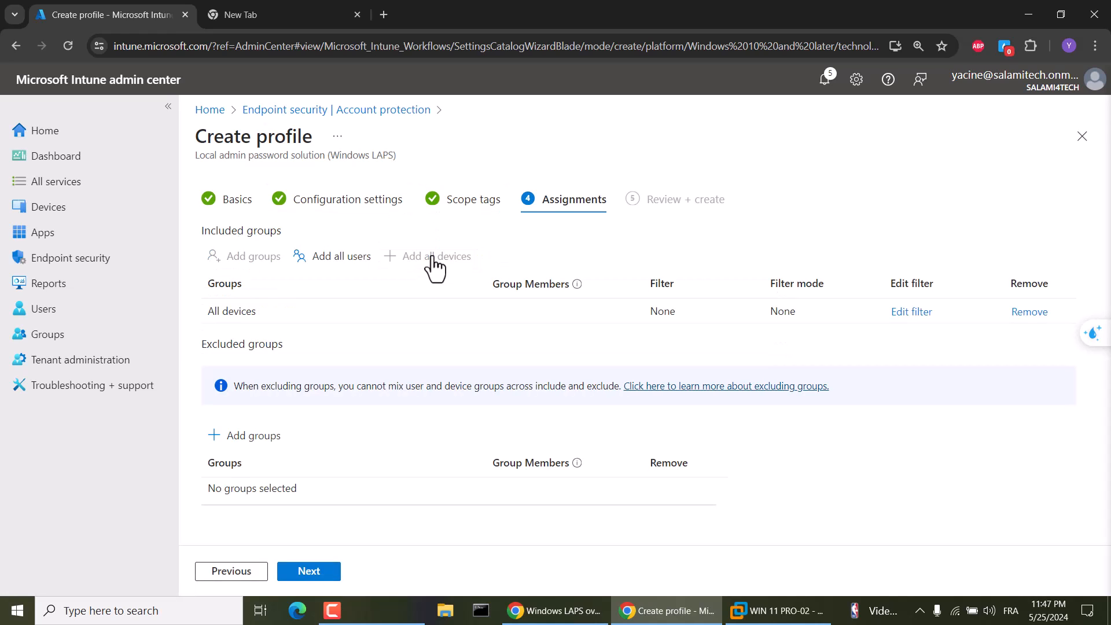
left_click(317, 572)
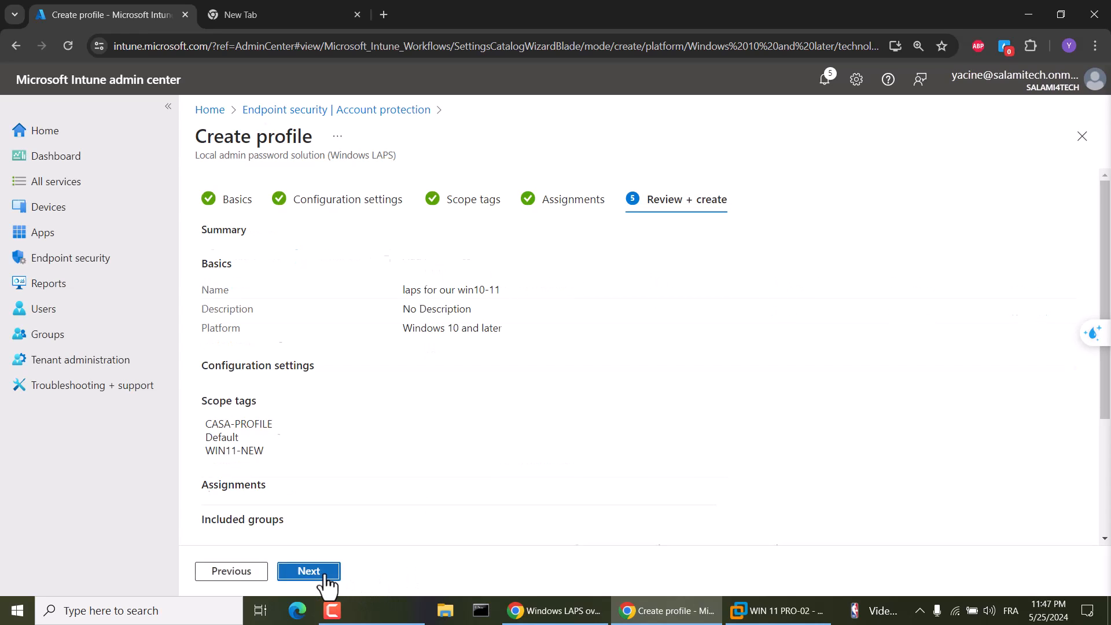
left_click(319, 573)
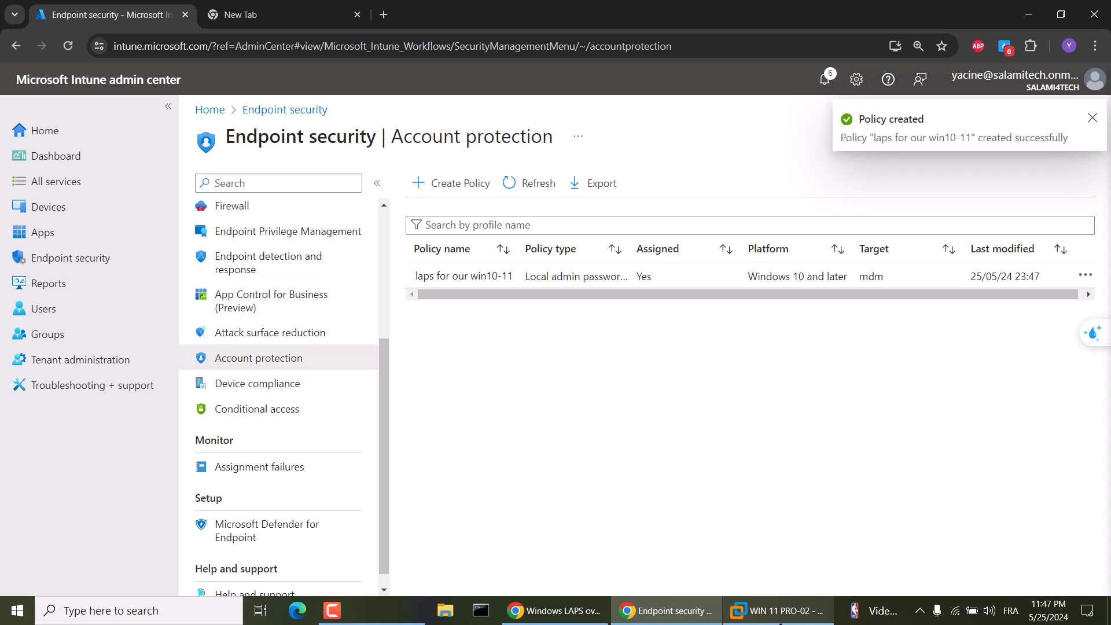
Bring up the VM and minimize Computer Management inside it.
mouse_move(787, 617)
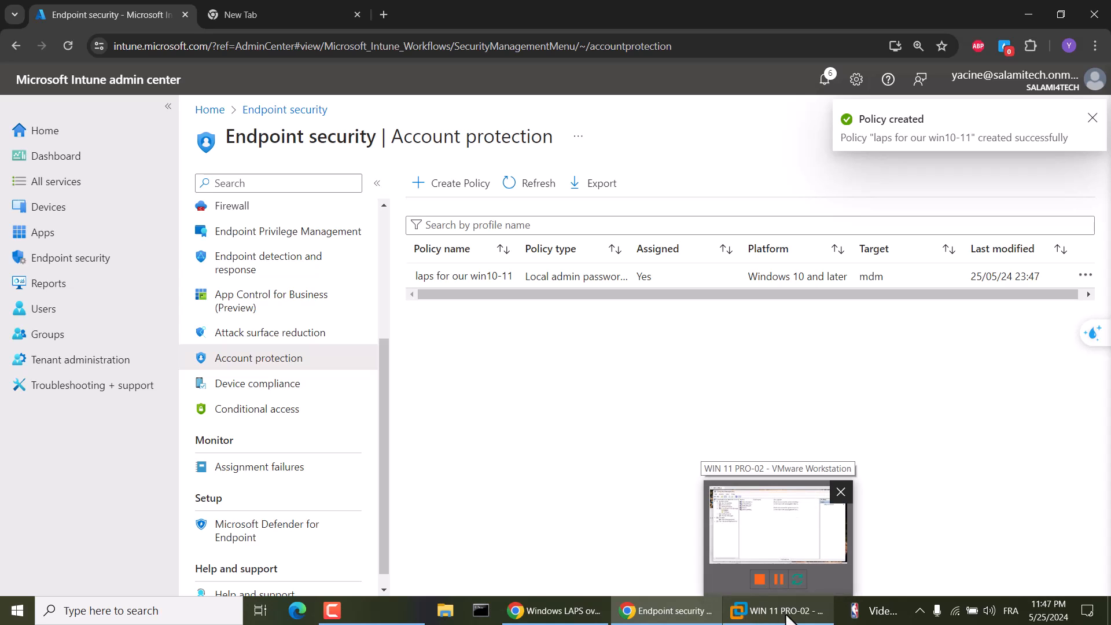
left_click(787, 616)
left_click(787, 617)
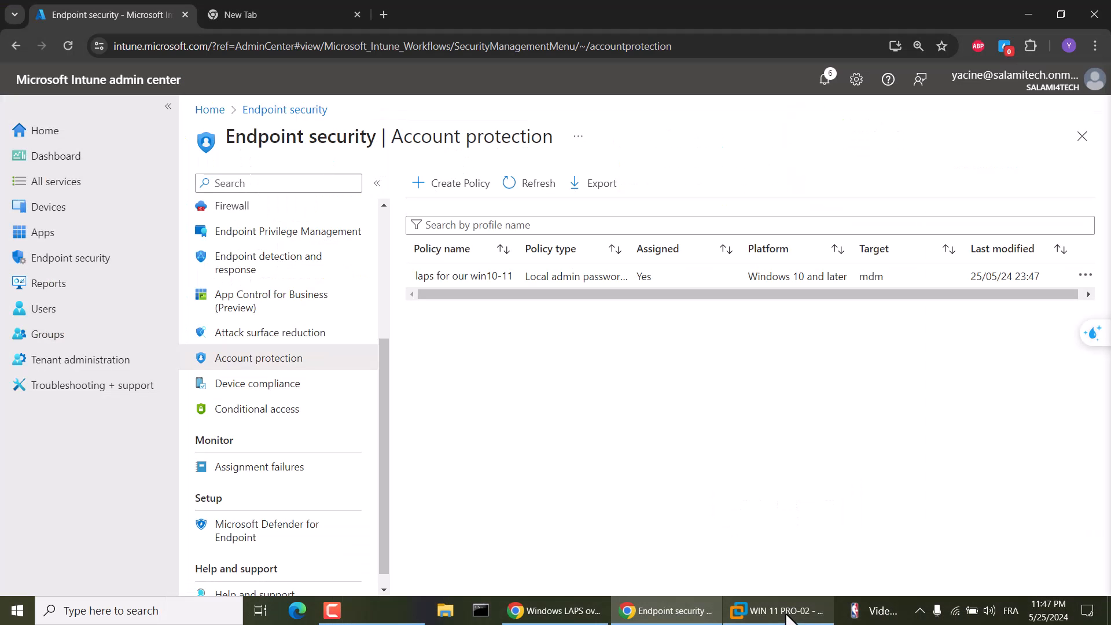
left_click(787, 616)
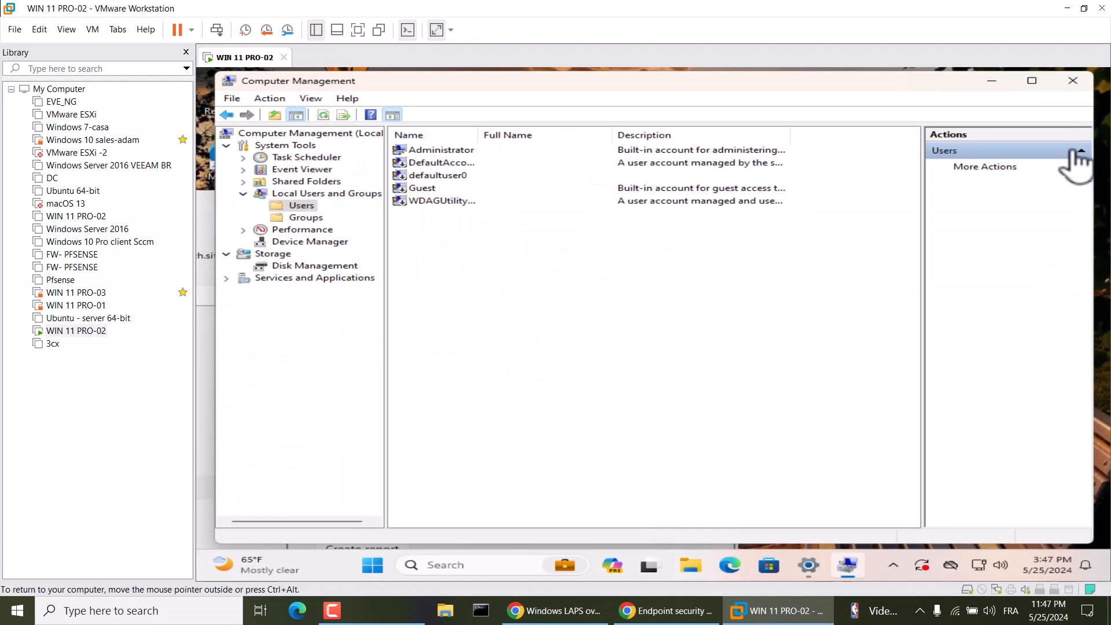
left_click(992, 81)
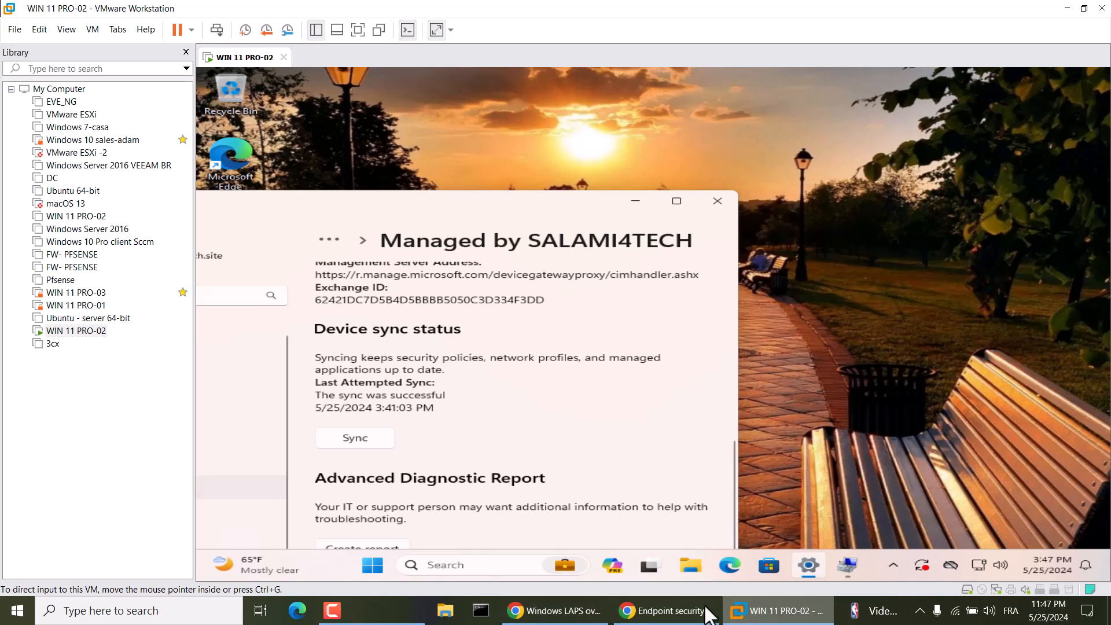
left_click(683, 616)
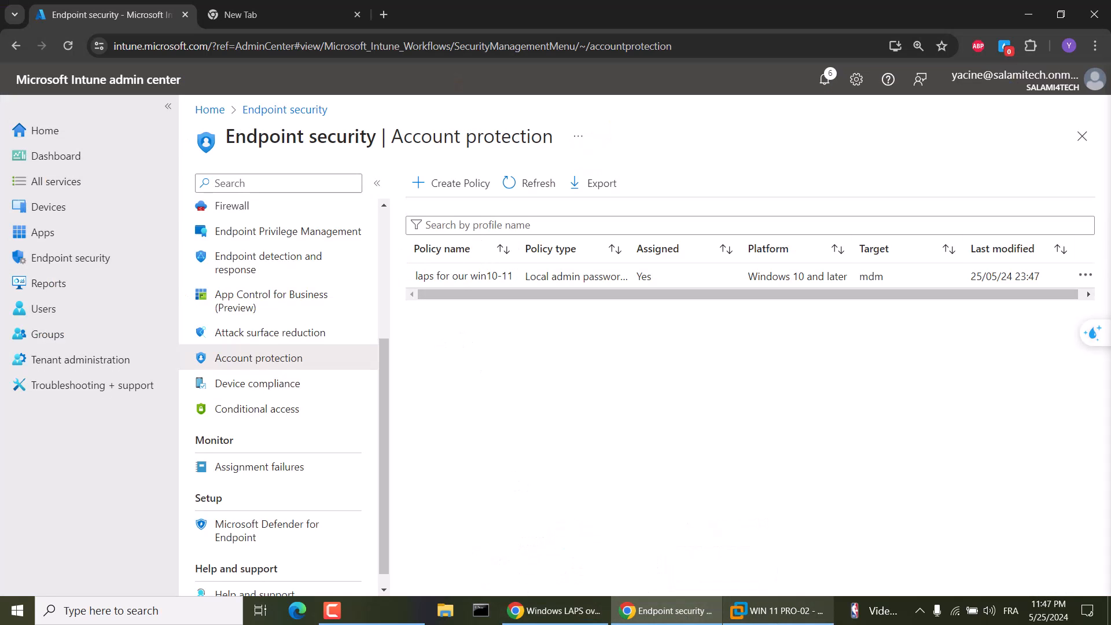
key("alt+Tab")
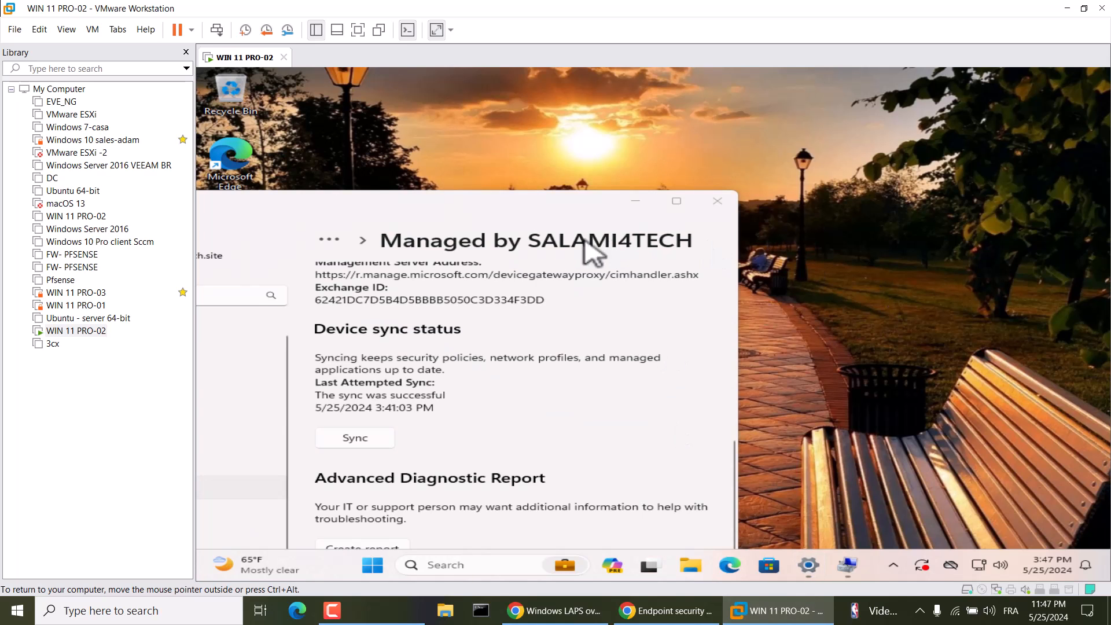
Open System > About in the VM's Settings, maximized, to confirm device name WIN11-02.
left_click_drag(454, 224, 762, 127)
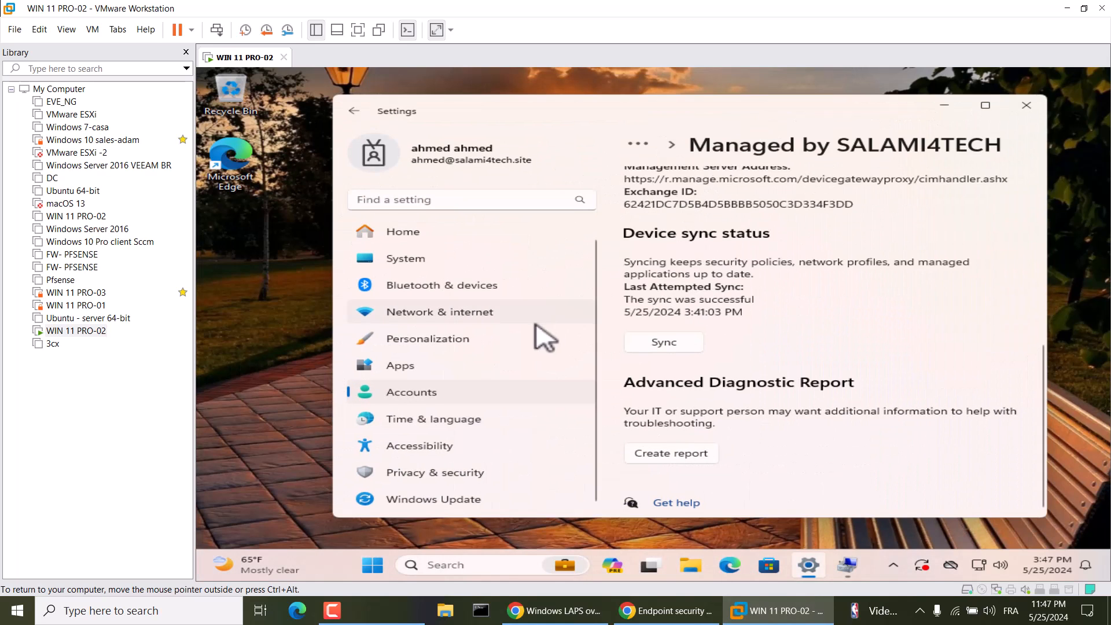
left_click(446, 266)
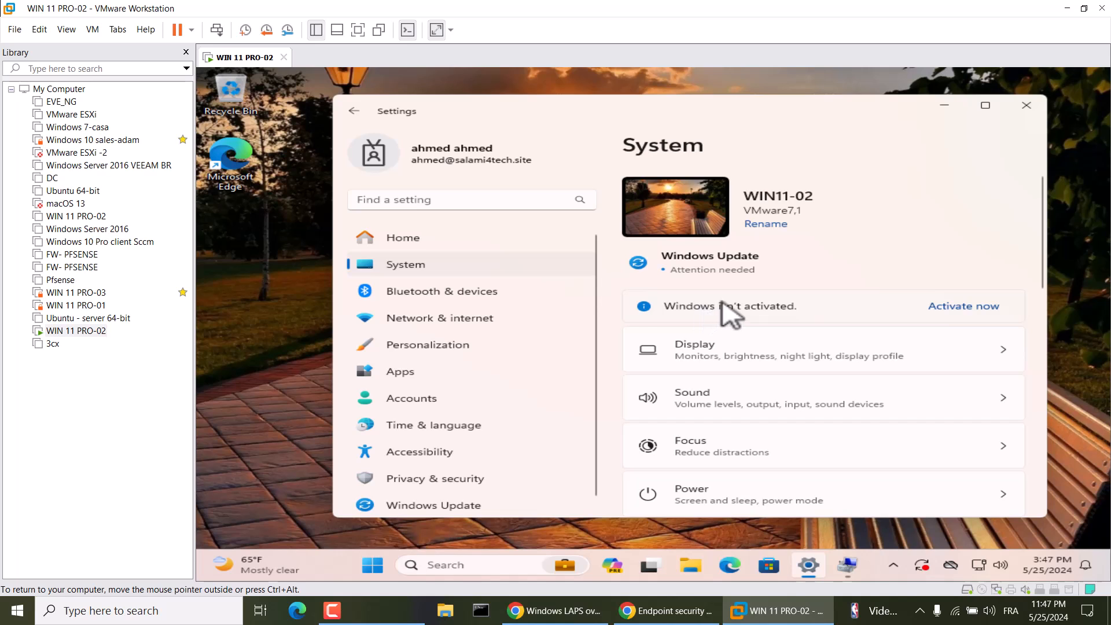
scroll(728, 324, "down", 10)
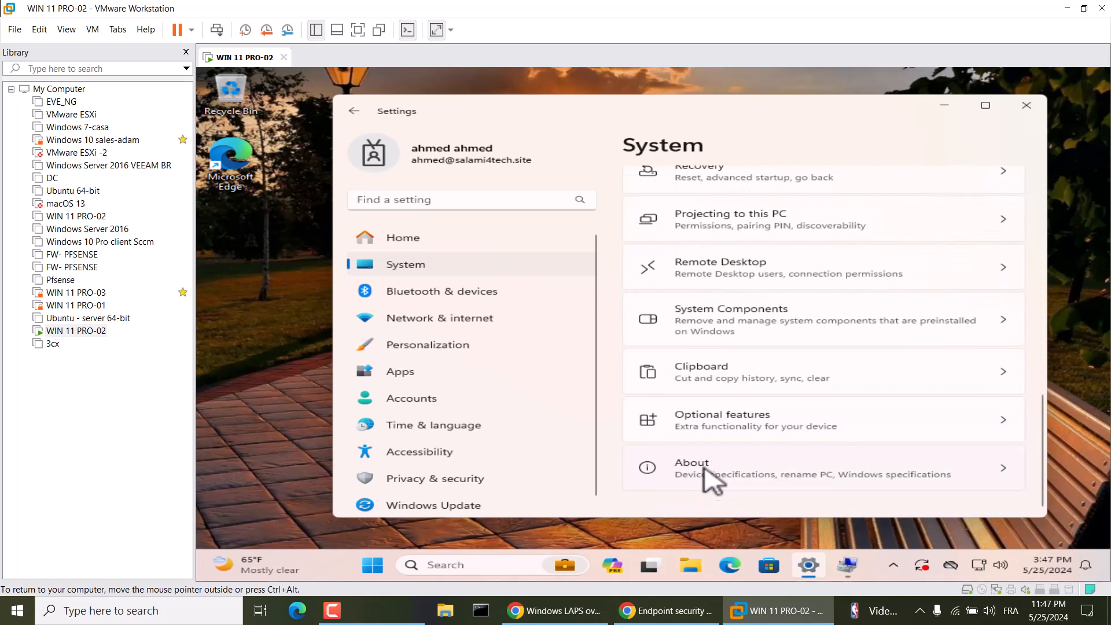
left_click(711, 483)
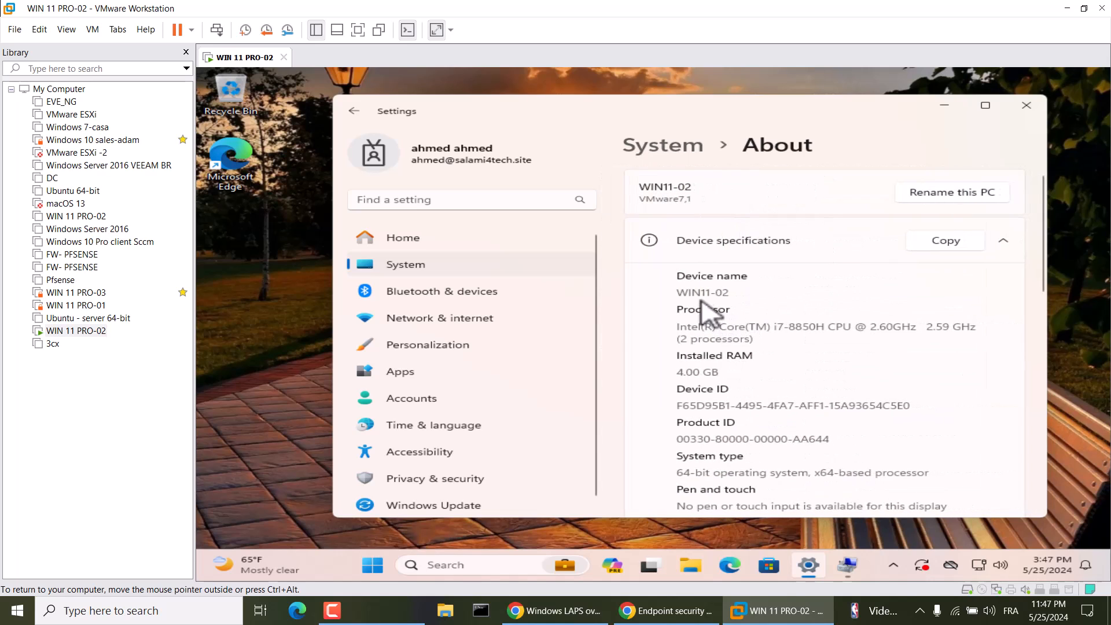
left_click(985, 106)
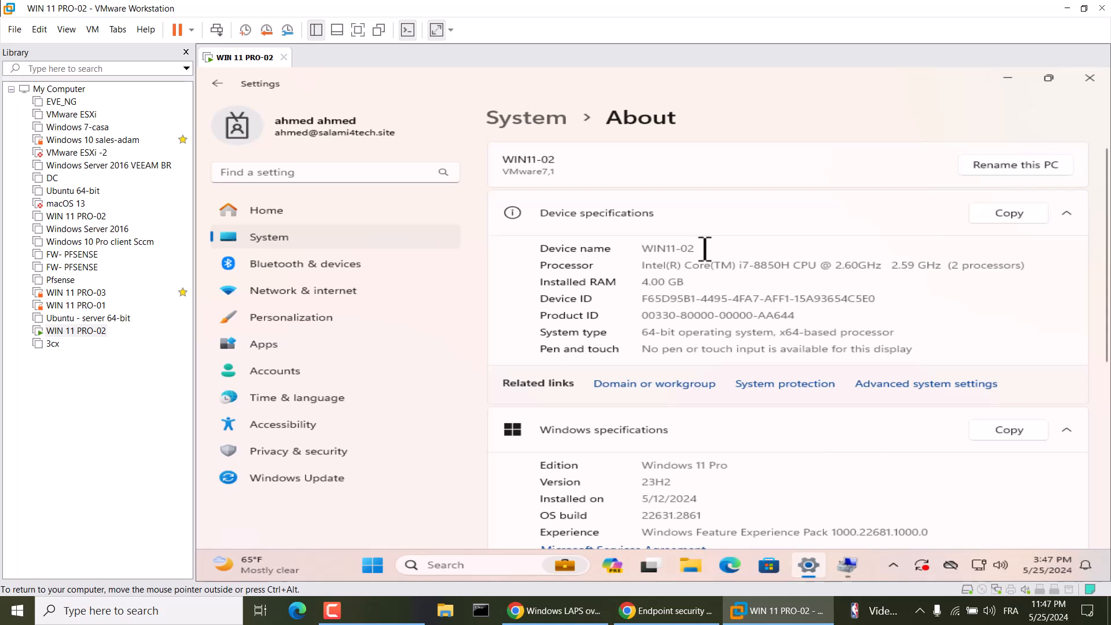
Go through Devices > Windows devices to WIN11-02 and open its Local admin password page.
left_click(666, 610)
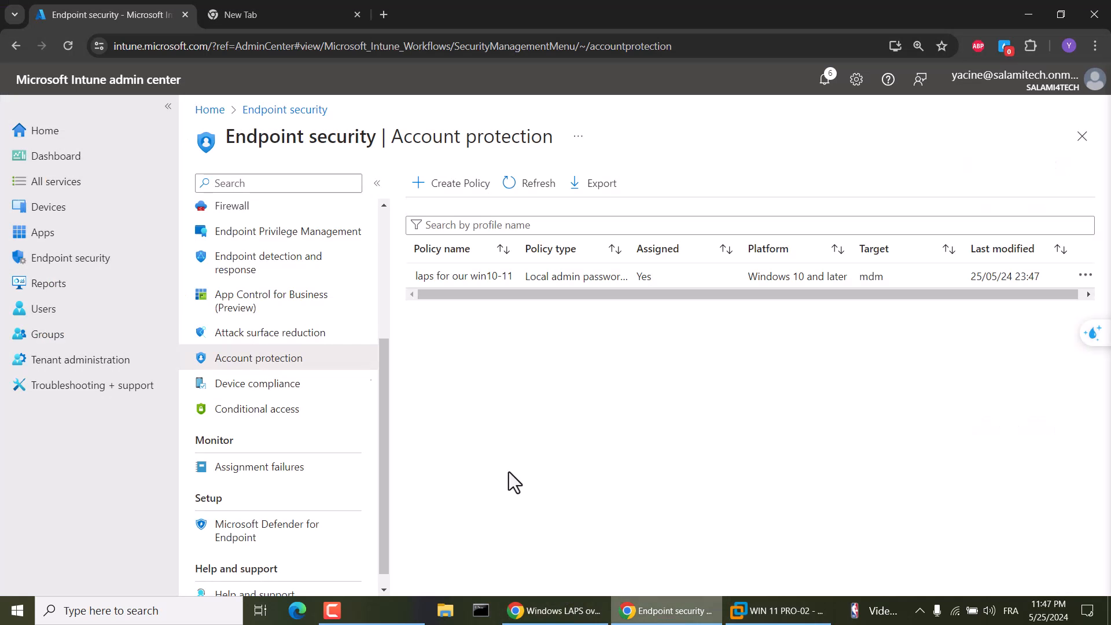
left_click(115, 209)
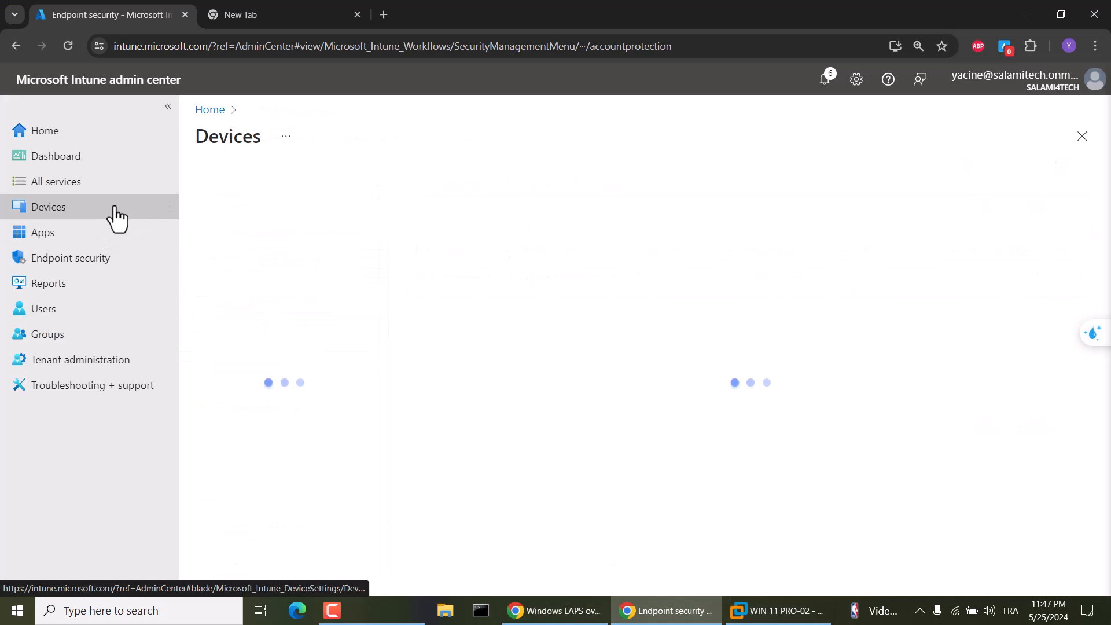
left_click(296, 321)
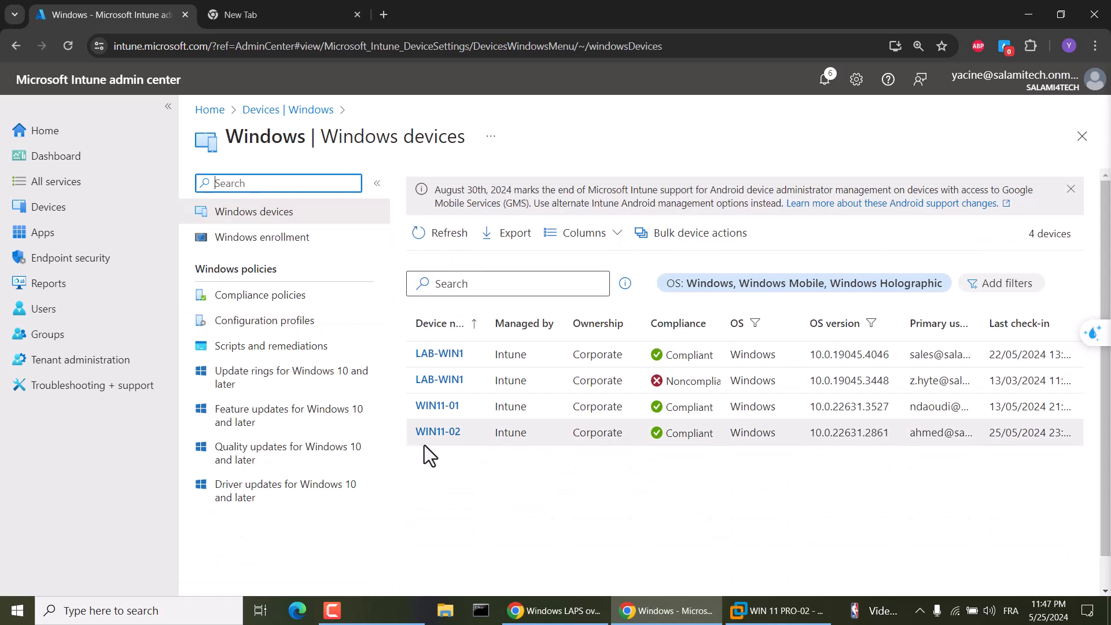
left_click_drag(413, 437, 491, 509)
left_click(489, 508)
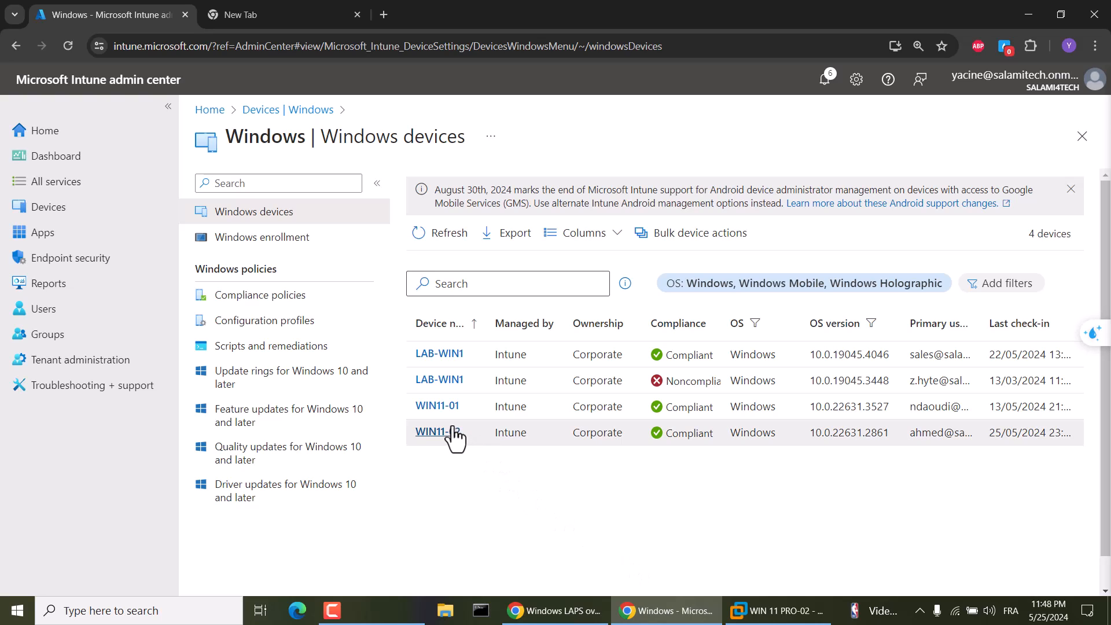
left_click(430, 435)
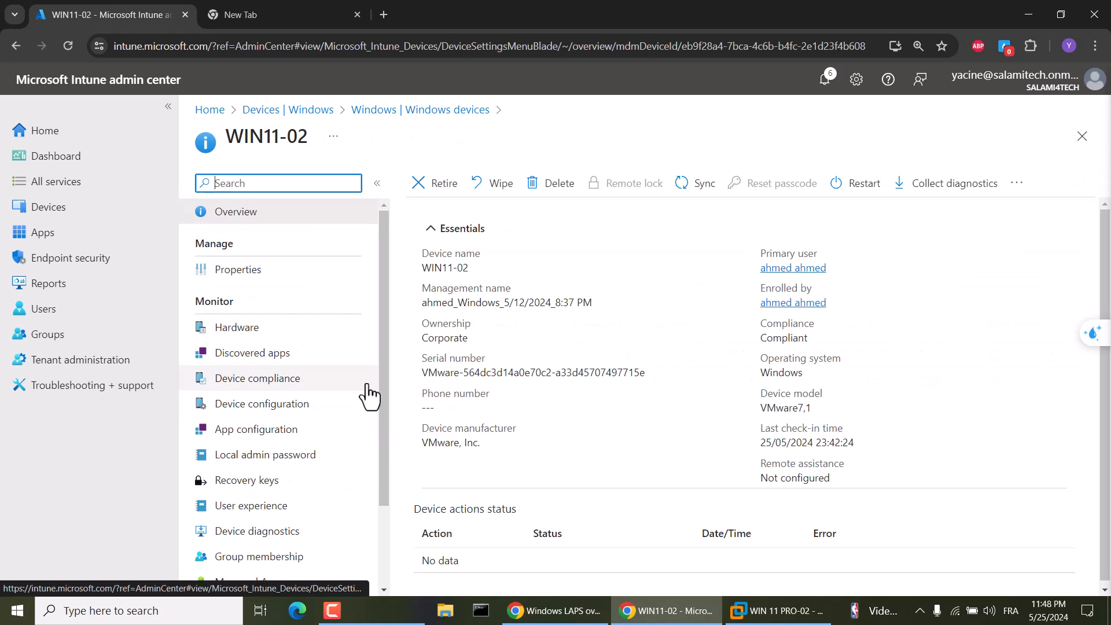
scroll(368, 395, "down", 2)
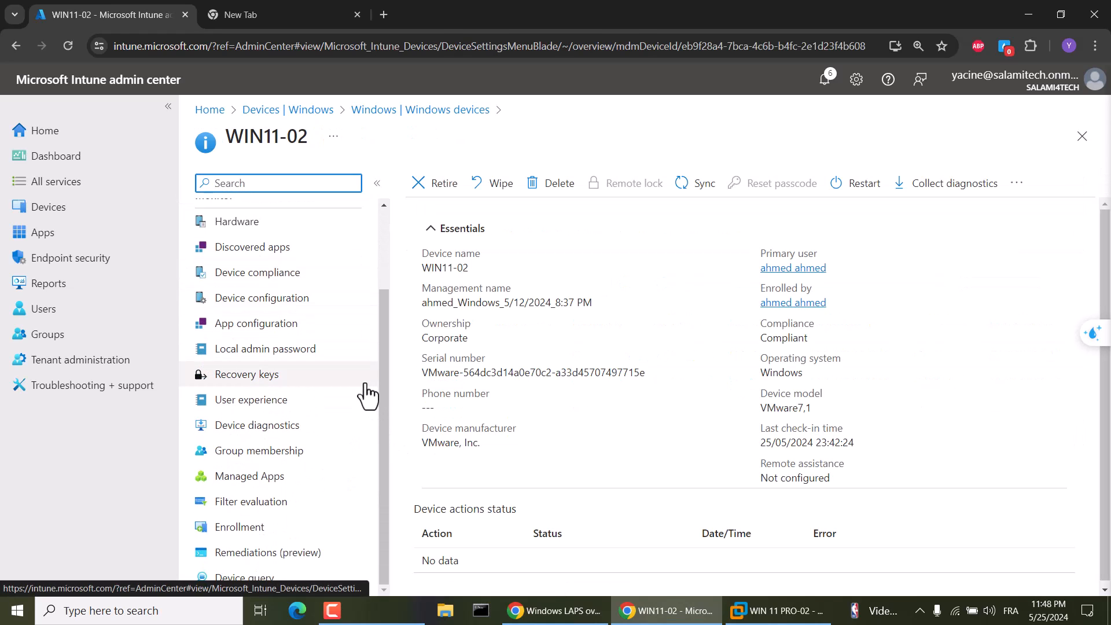
scroll(322, 361, "up", 2)
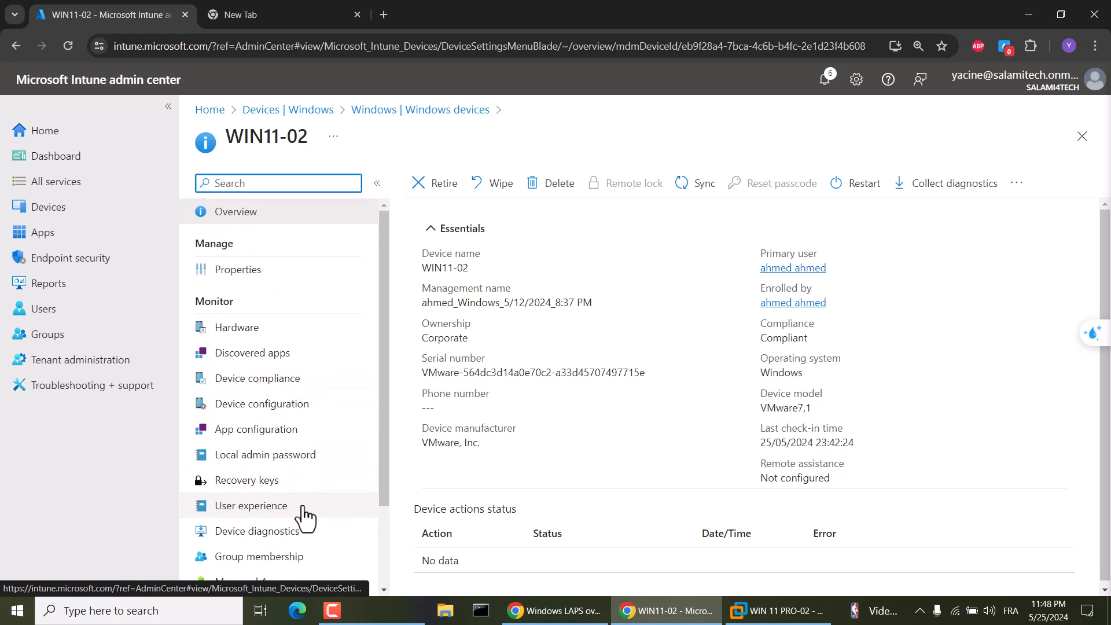
left_click(278, 460)
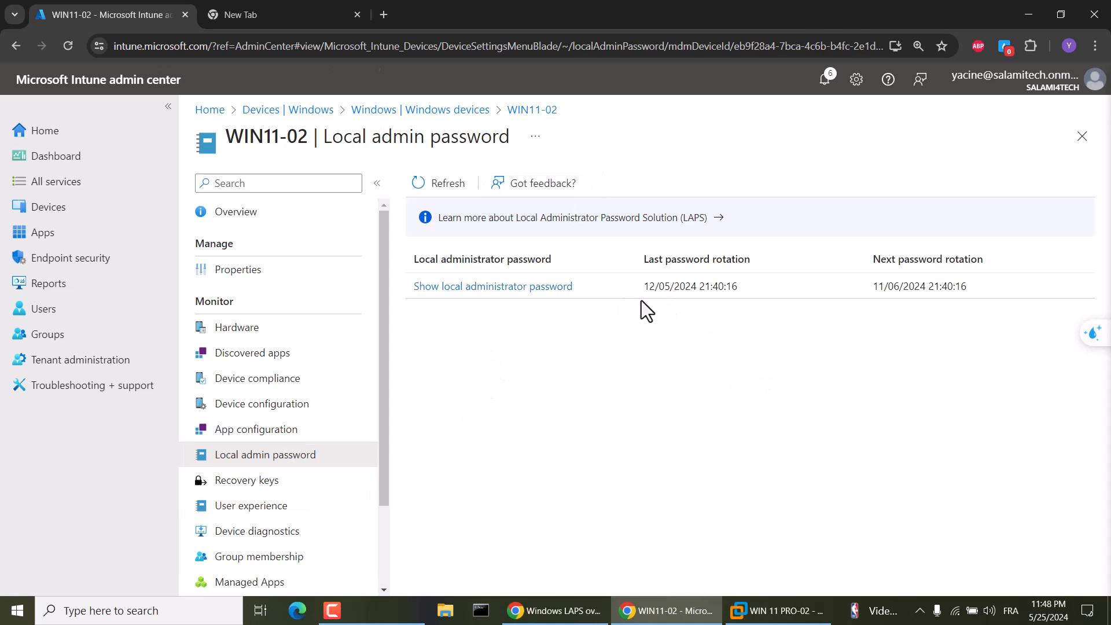
Review WIN11-02's password rotation dates, then open the '...' device actions menu from Overview.
left_click_drag(398, 281, 926, 361)
left_click(915, 346)
left_click_drag(733, 300, 880, 303)
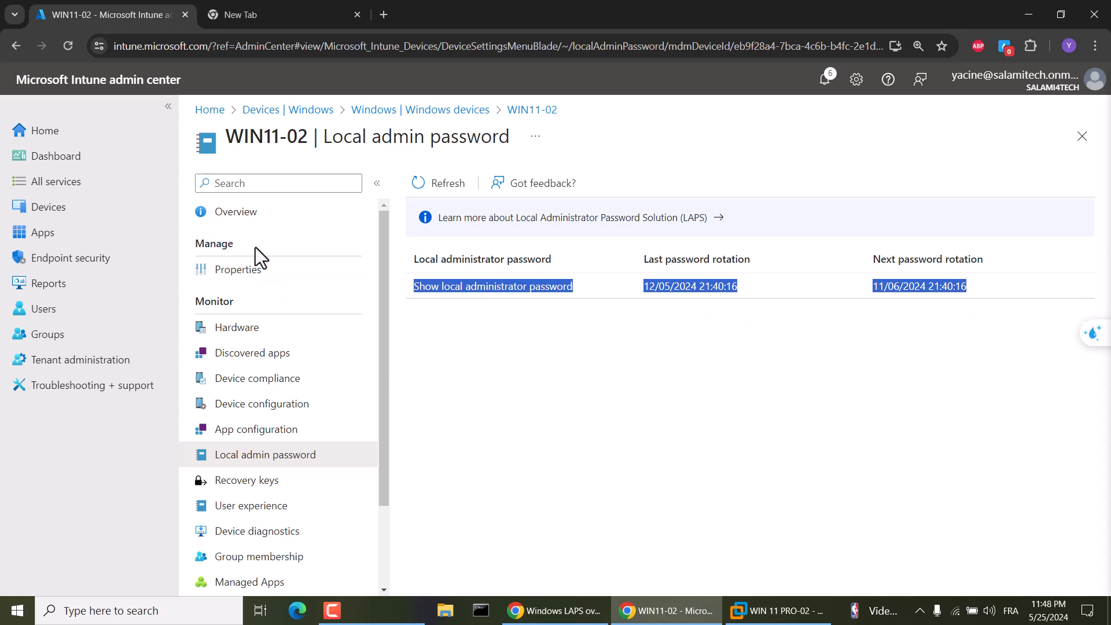
left_click(266, 214)
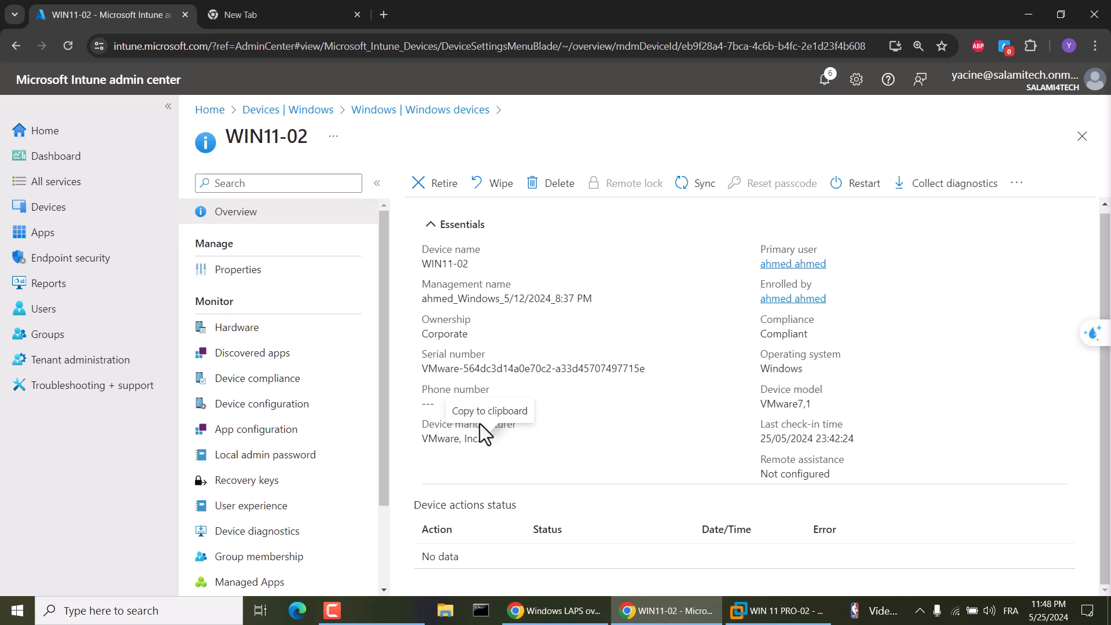
left_click(327, 455)
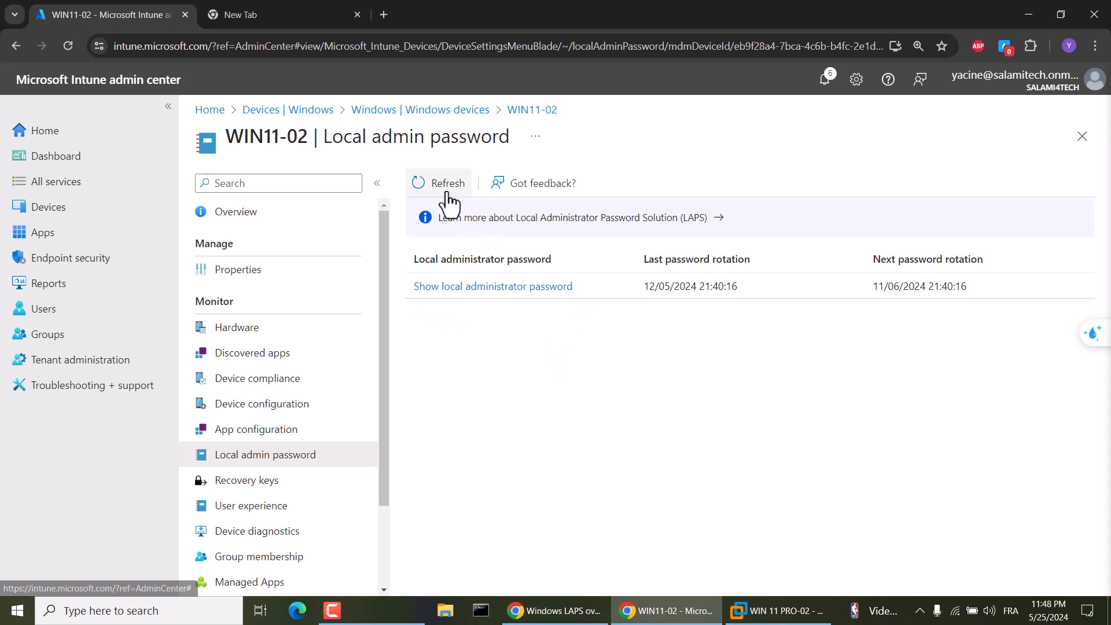
left_click(333, 209)
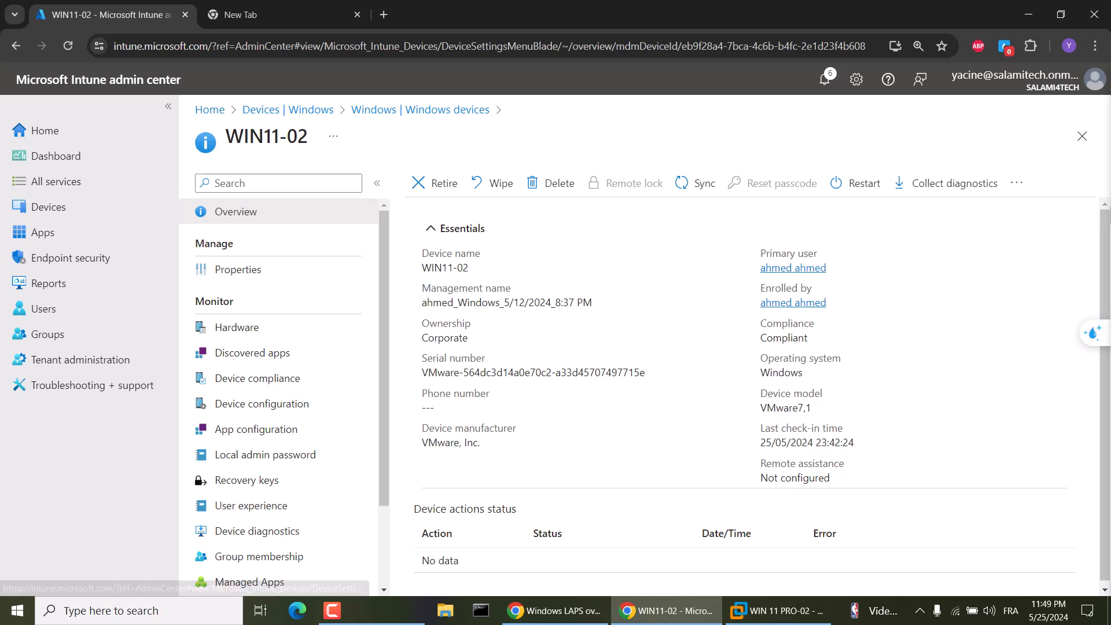
left_click(1016, 184)
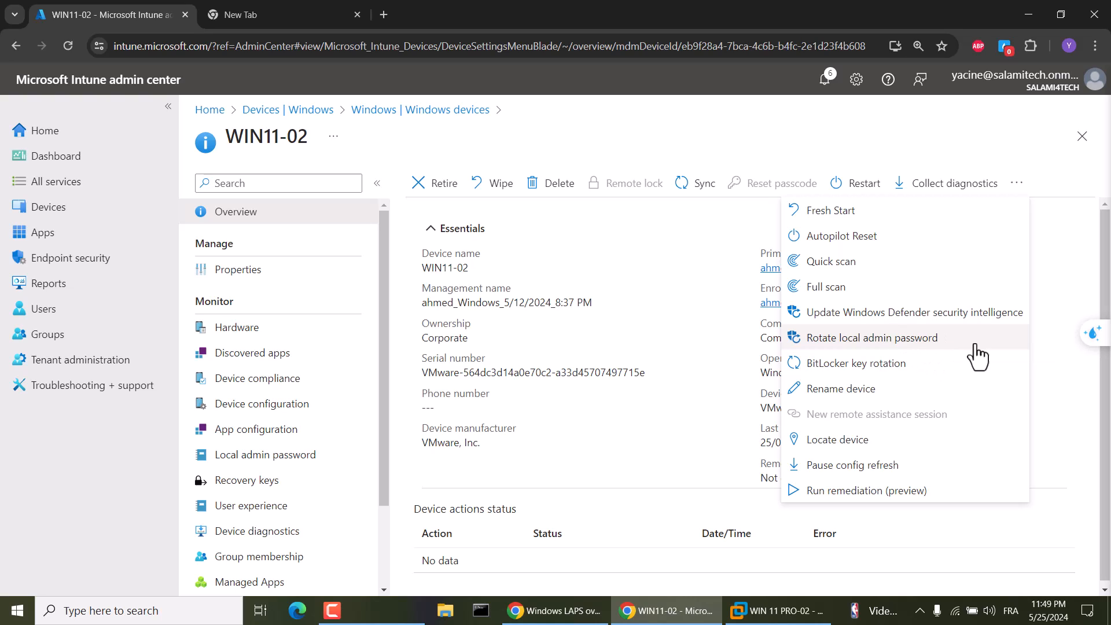
Rotate WIN11-02's local admin password, confirm with Yes, and follow Device actions status until Complete.
left_click(920, 346)
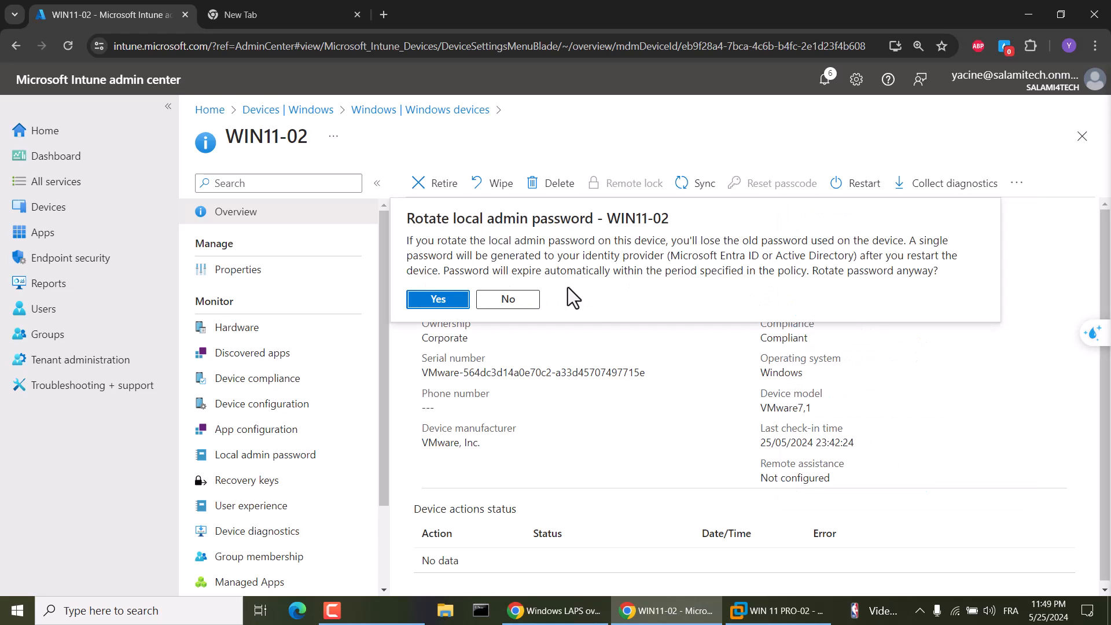
left_click(438, 299)
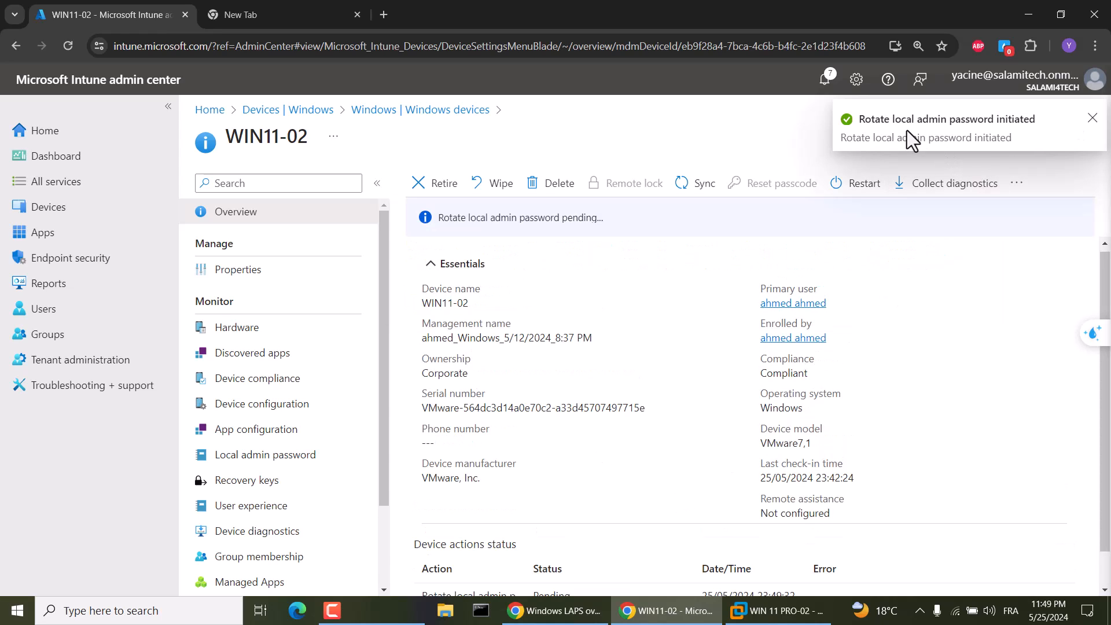
scroll(571, 437, "down", 1)
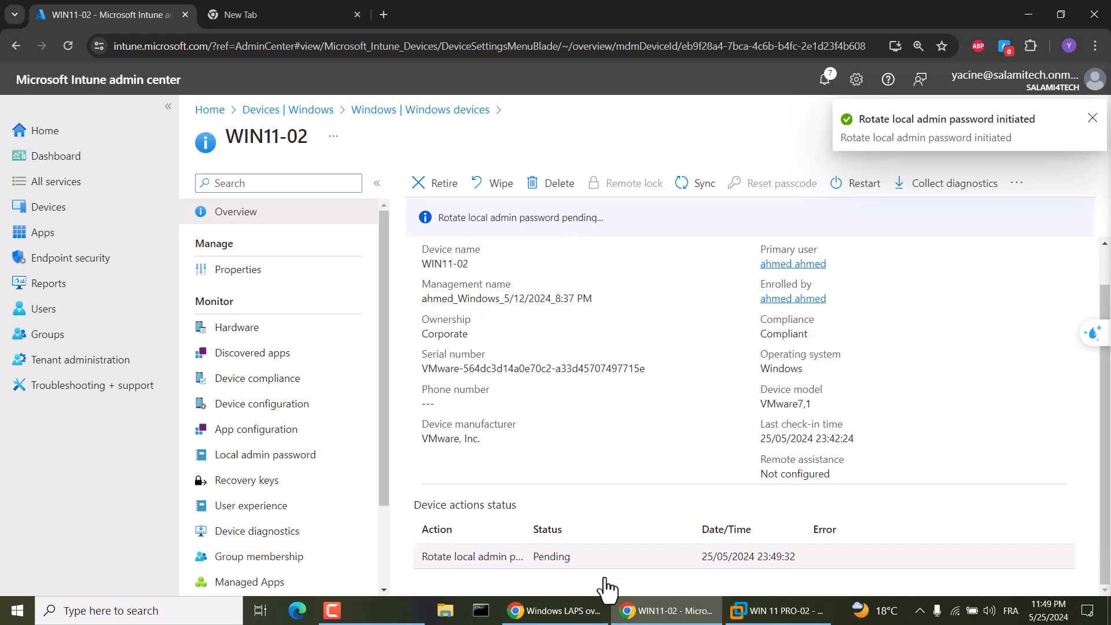
left_click_drag(416, 559, 866, 570)
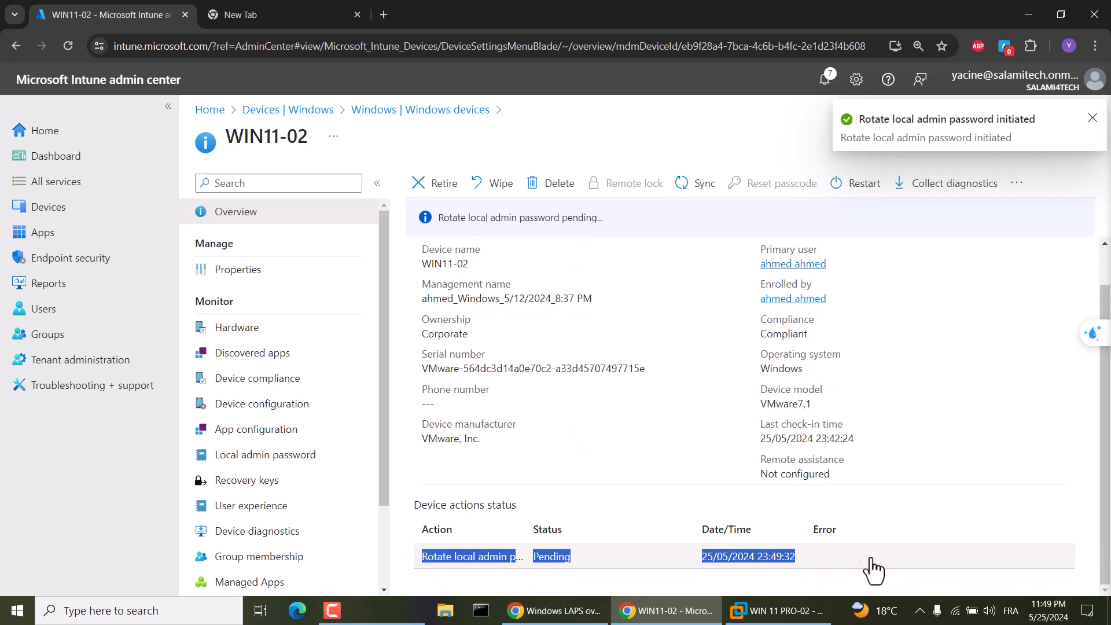
left_click(861, 574)
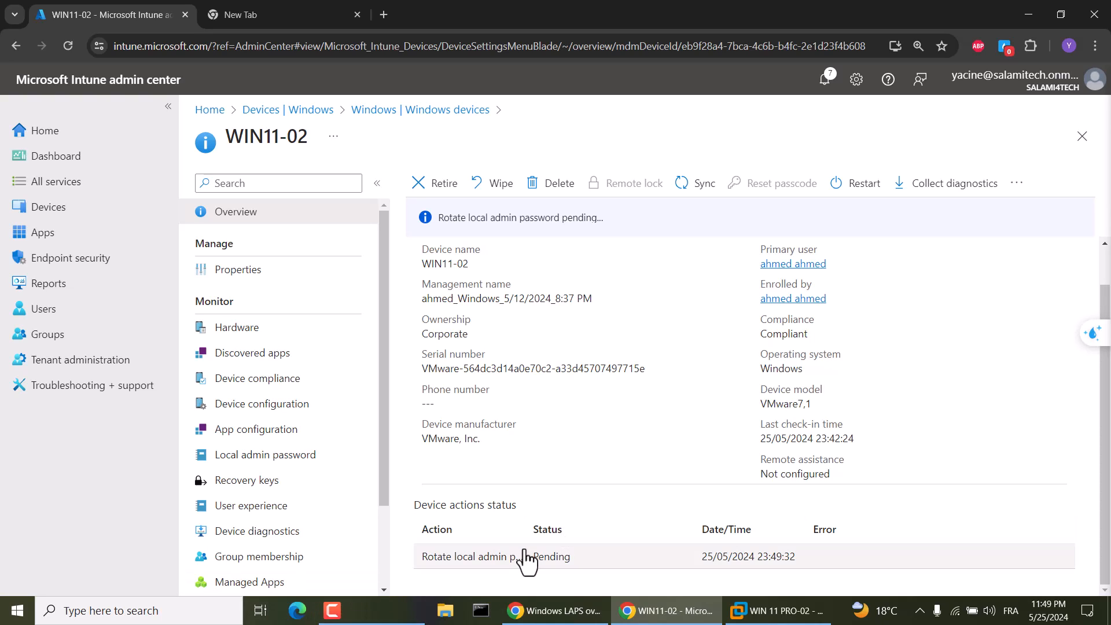
left_click(375, 615)
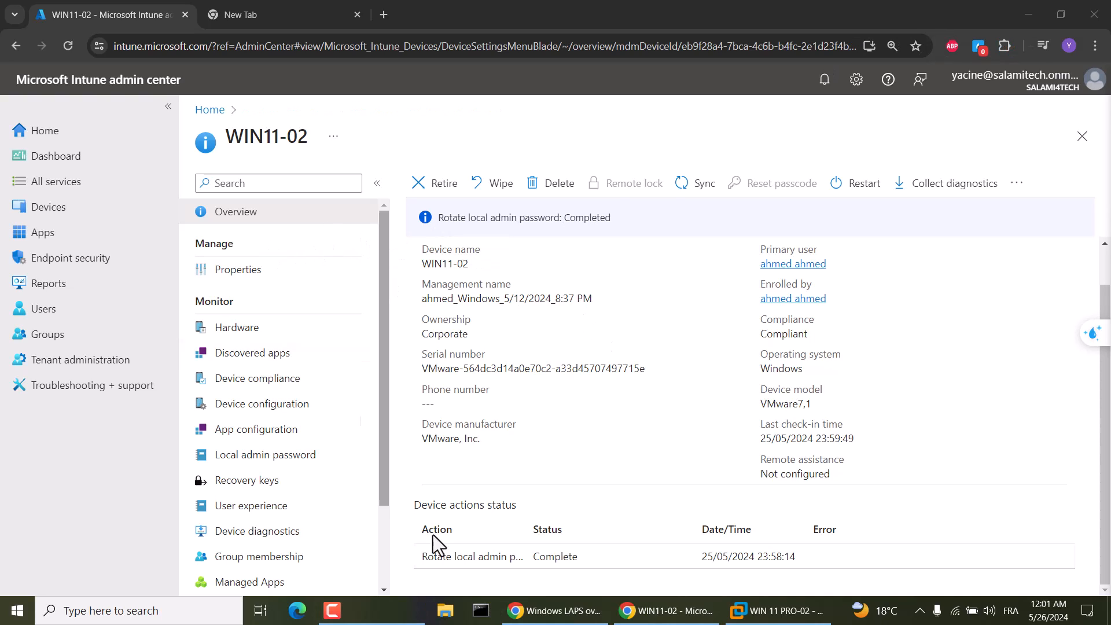
Review WIN11-02's Complete rotation status and its new last and next password rotation dates.
left_click(589, 558)
left_click_drag(587, 558, 518, 563)
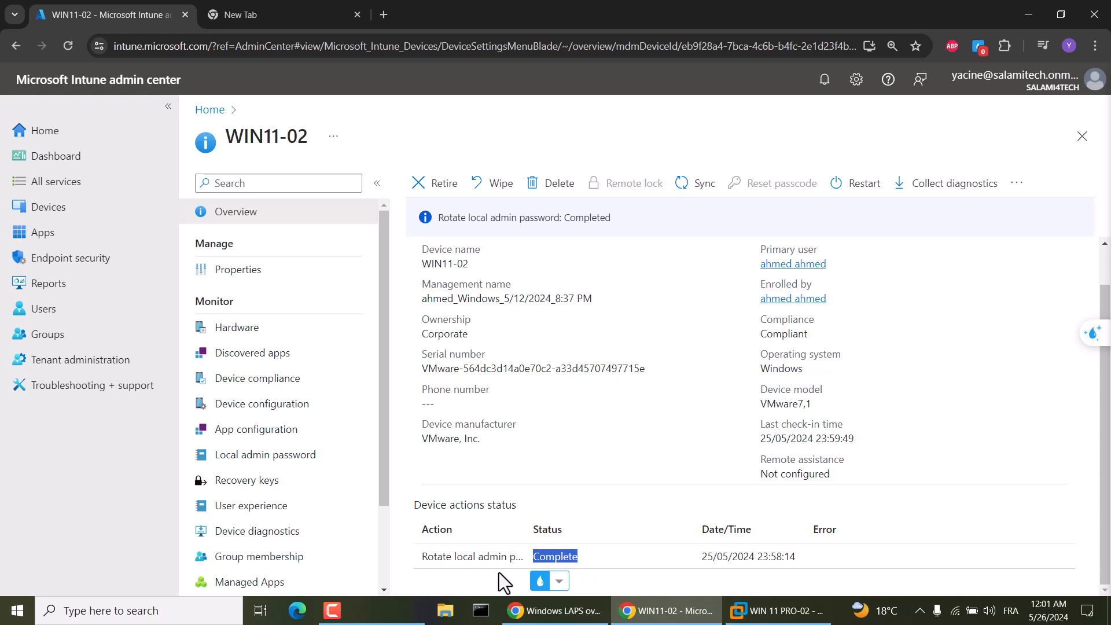
left_click(498, 573)
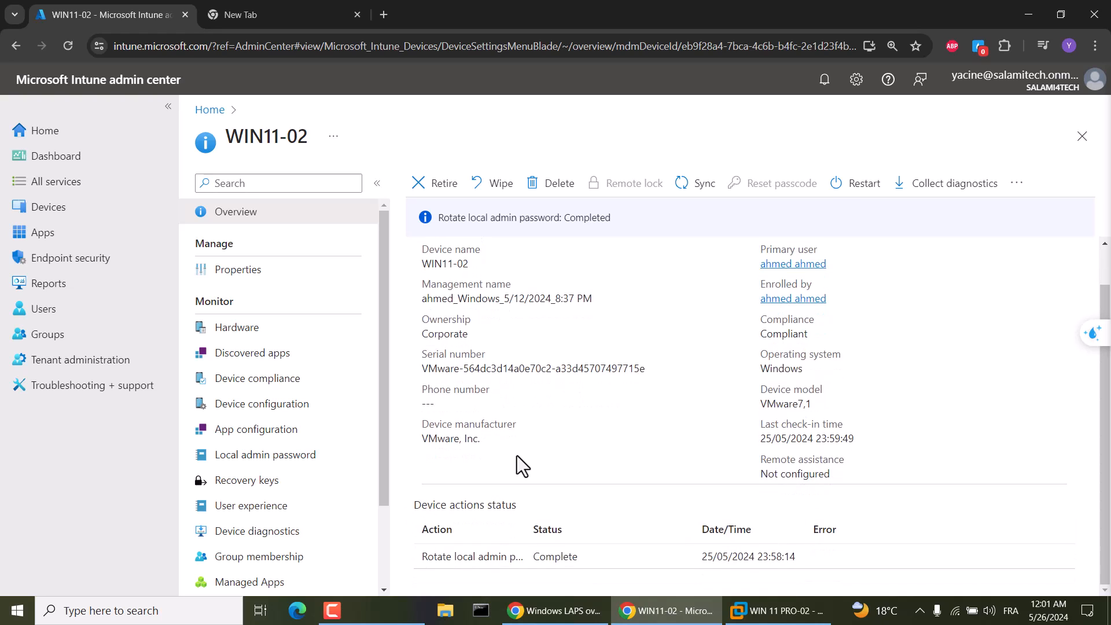
left_click(307, 456)
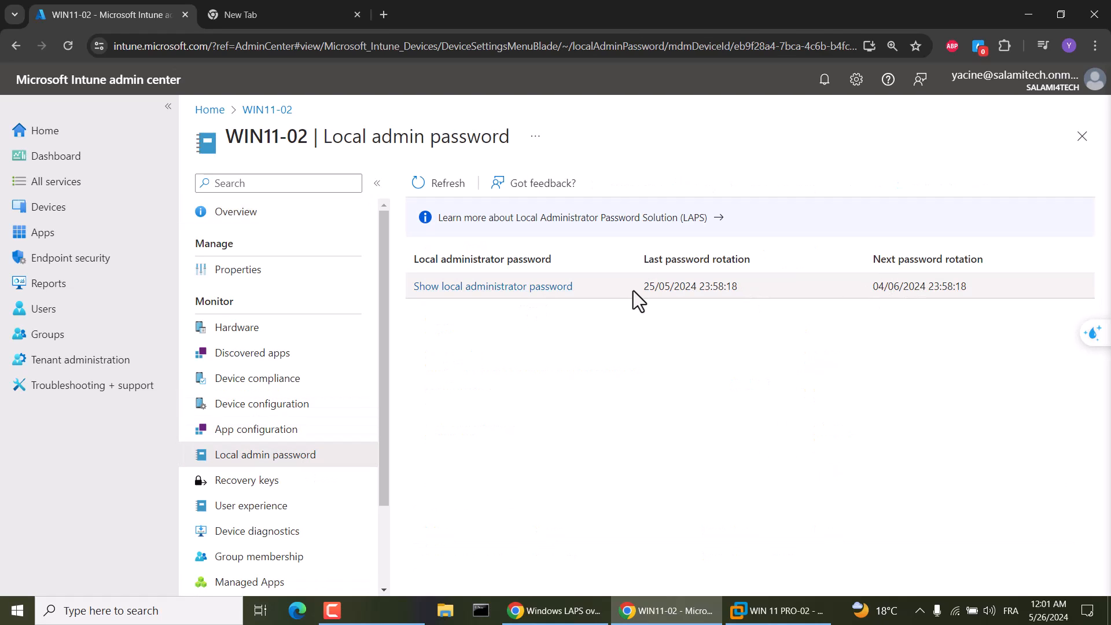
left_click_drag(640, 288, 749, 296)
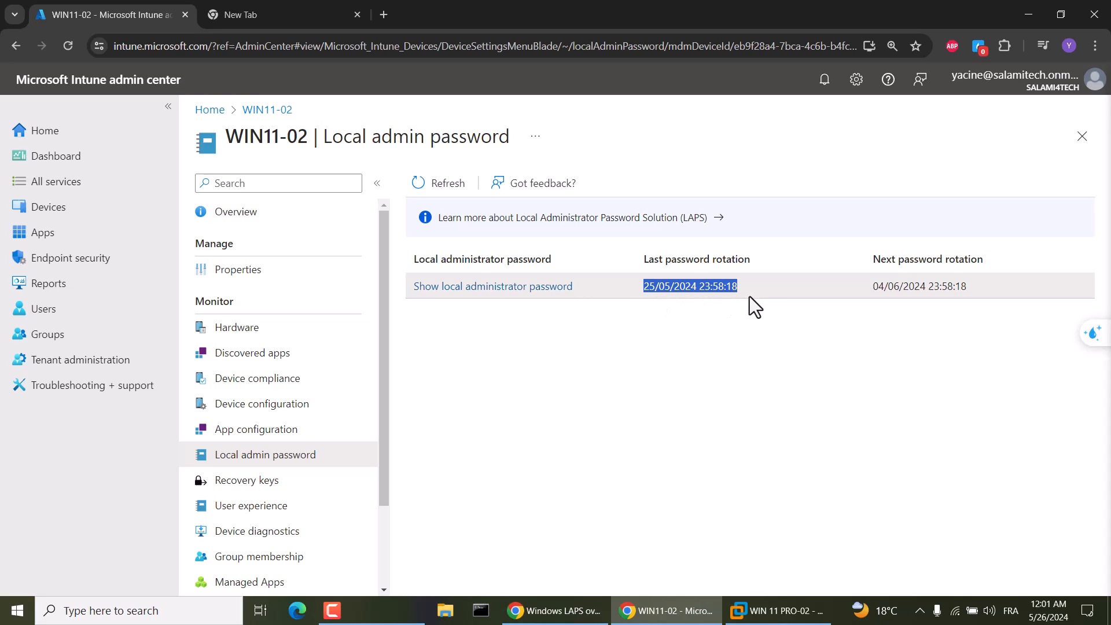
left_click(748, 342)
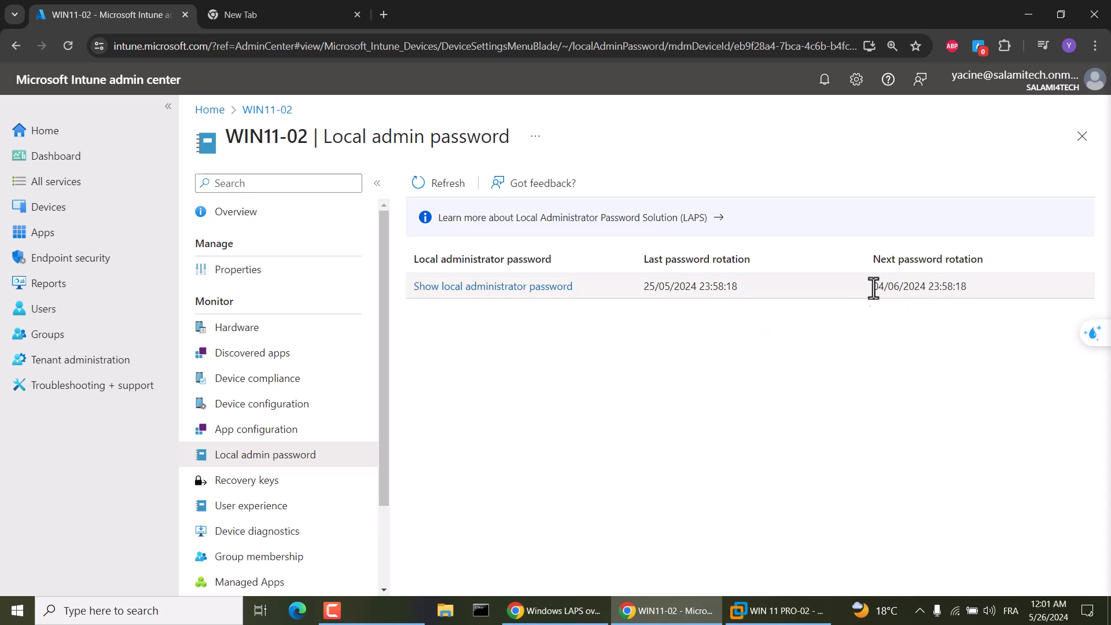
left_click(890, 316)
left_click_drag(872, 286, 957, 289)
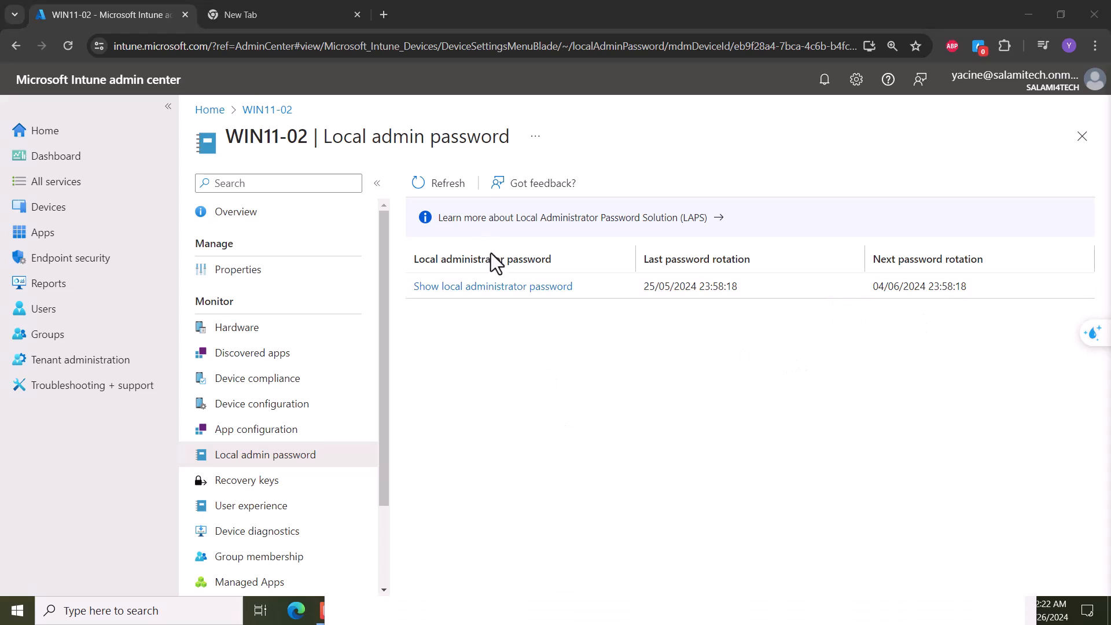
Reveal WIN11-02's new local administrator password, copy it, and keep it in Notepad.
left_click(464, 288)
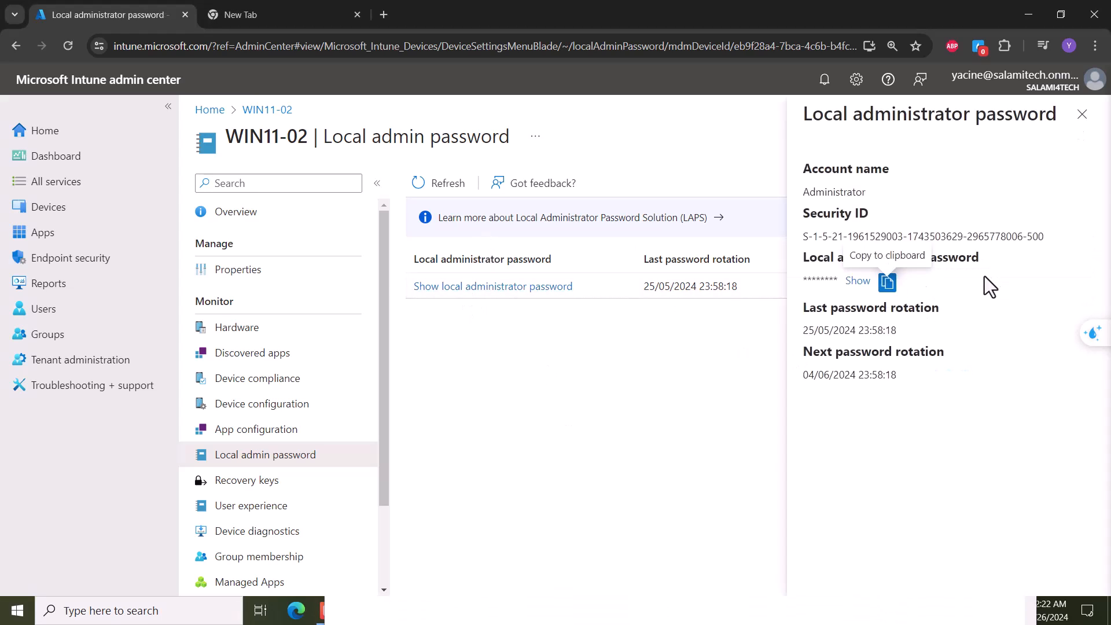
left_click(886, 283)
left_click(857, 281)
left_click(723, 605)
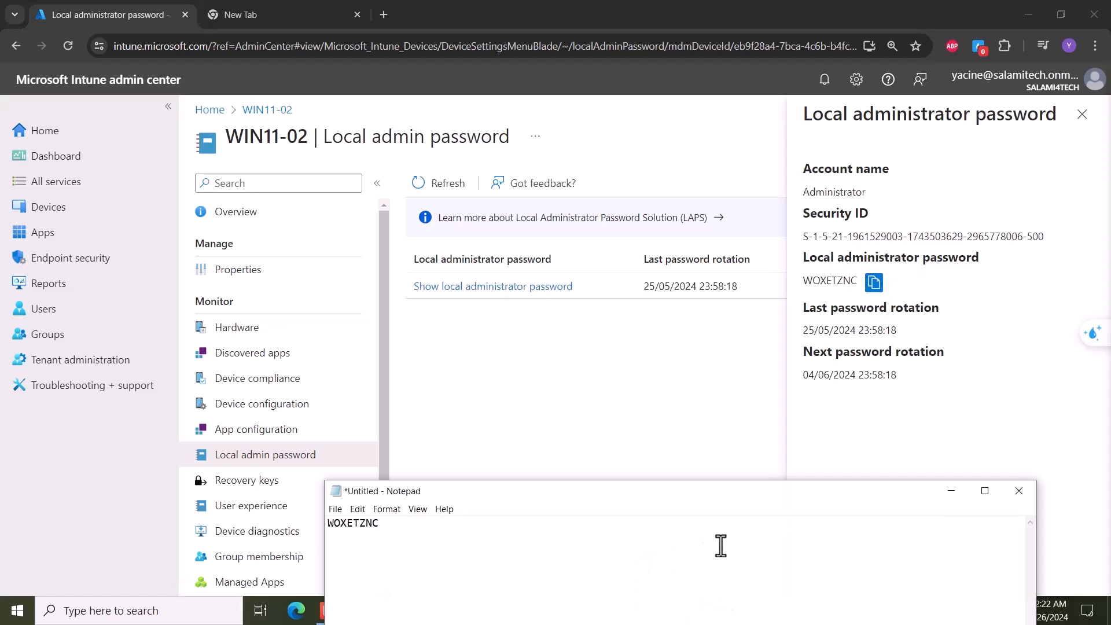
left_click(951, 491)
Switch to the WIN 11 PRO-02 VM and run VeeamAgentWindows_6.0.0.960 from its Downloads folder.
left_click(697, 610)
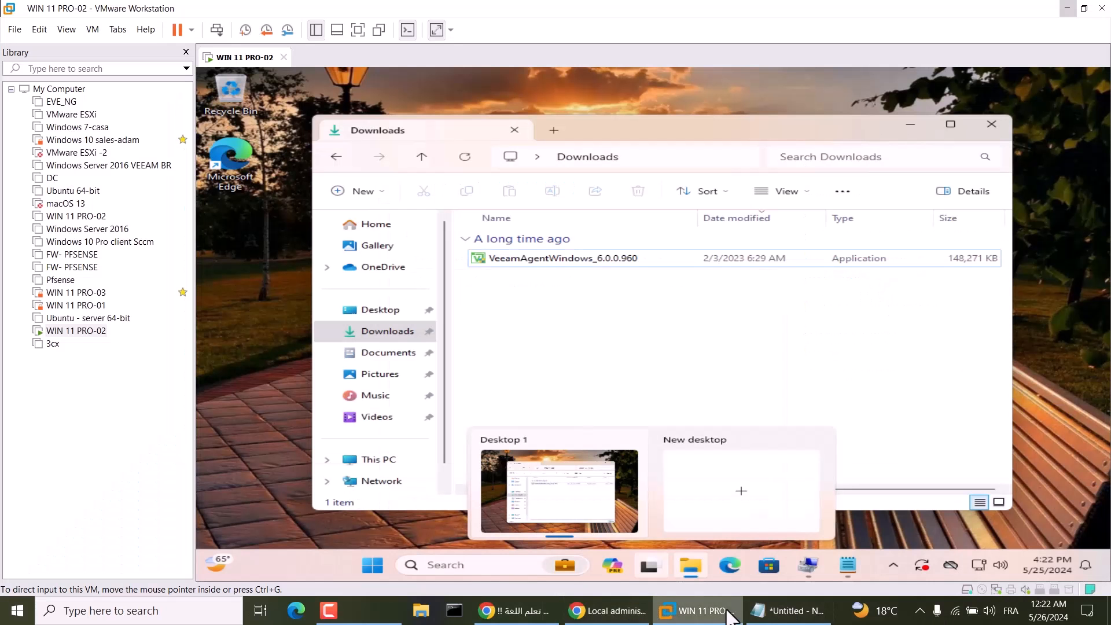
left_click(803, 565)
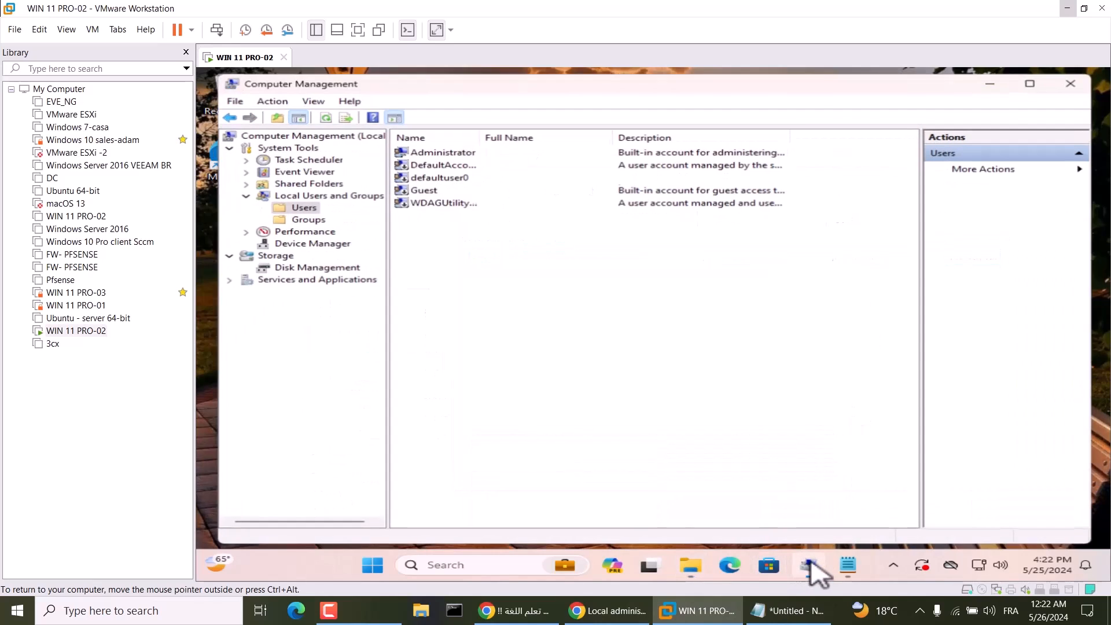
left_click(803, 564)
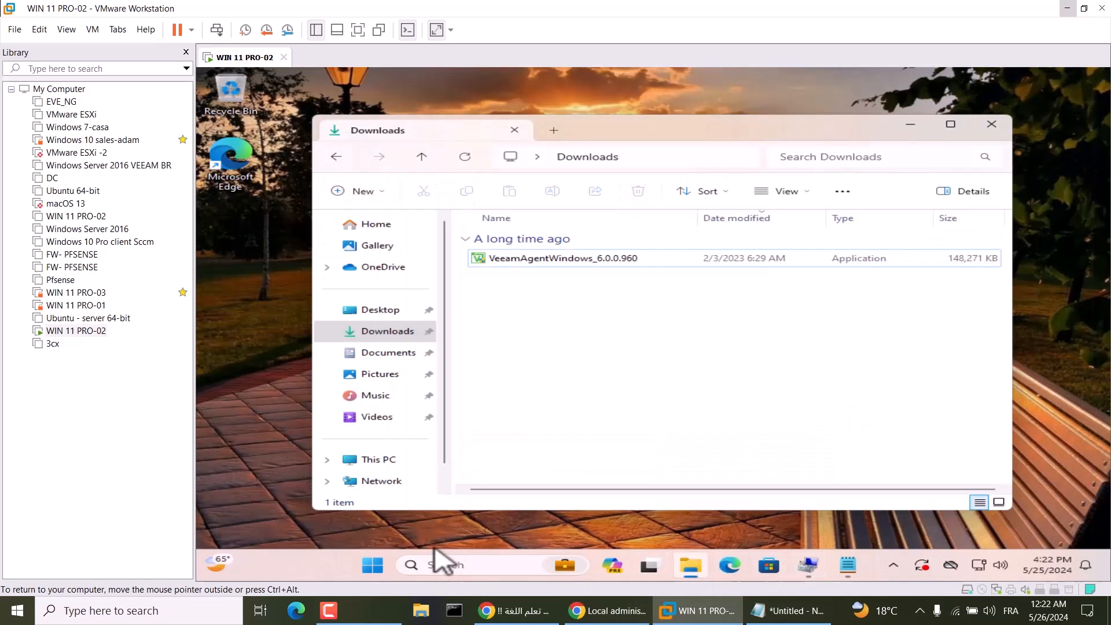
left_click(381, 565)
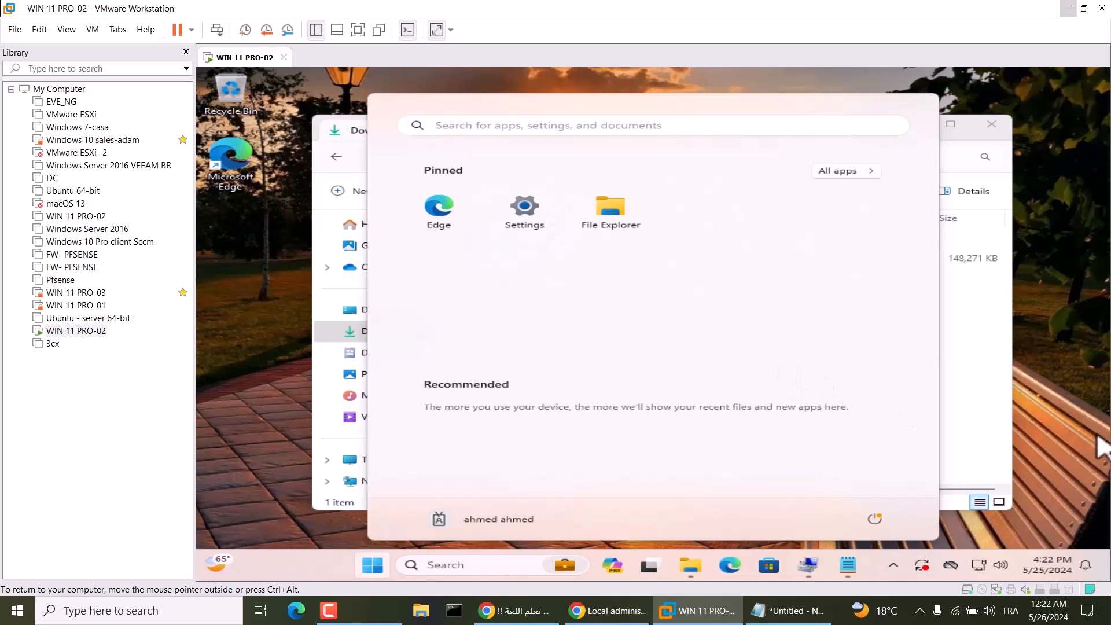
left_click(1077, 316)
double_click(657, 271)
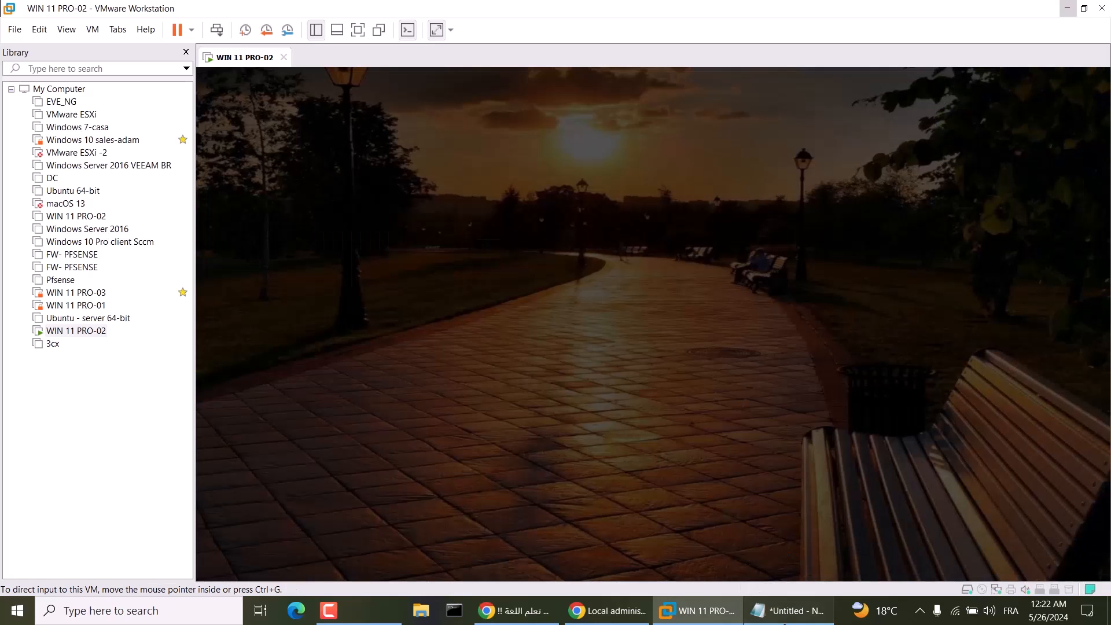
Enter the .\administrator account name in the VM's elevation prompt.
left_click(787, 611)
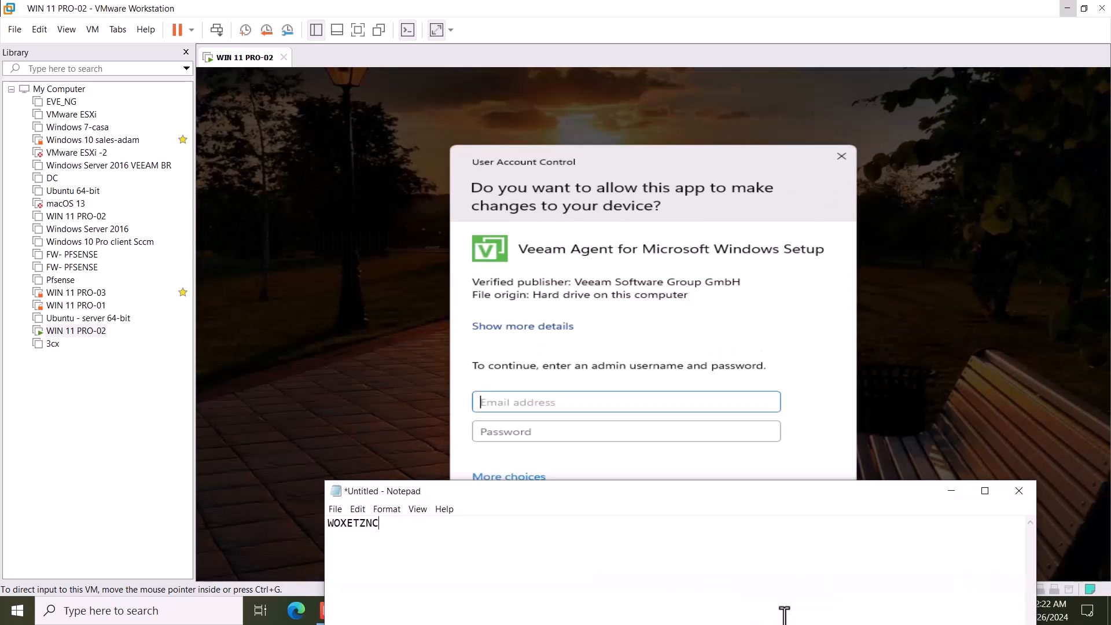
left_click(532, 403)
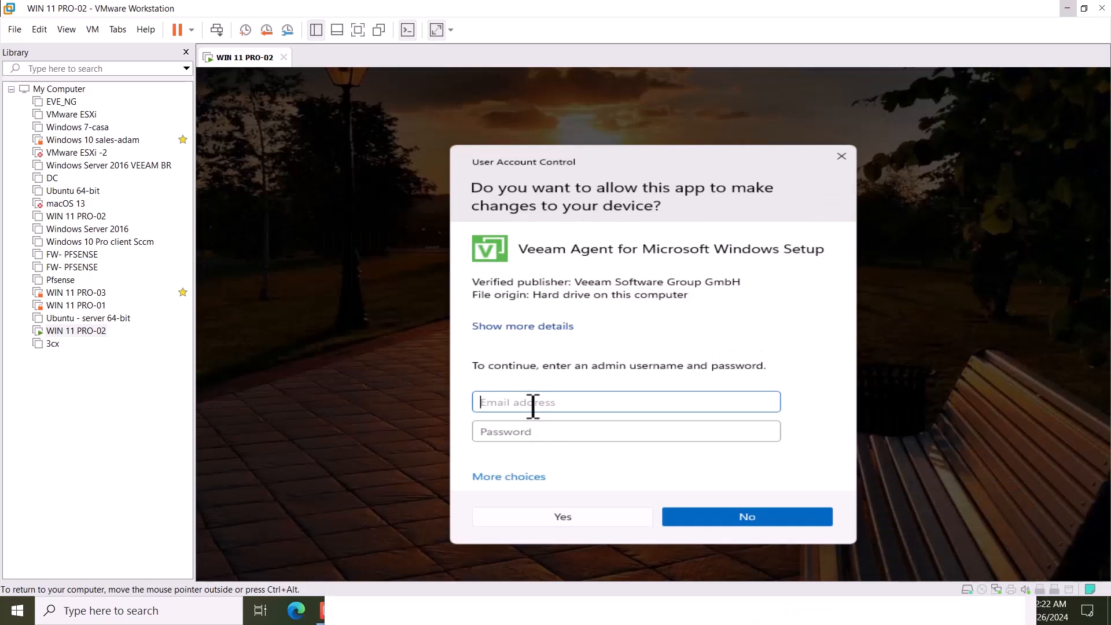
type(".")
type("a")
Type the saved LAPS password in capitals into the prompt's password field and reveal it.
left_click(513, 610)
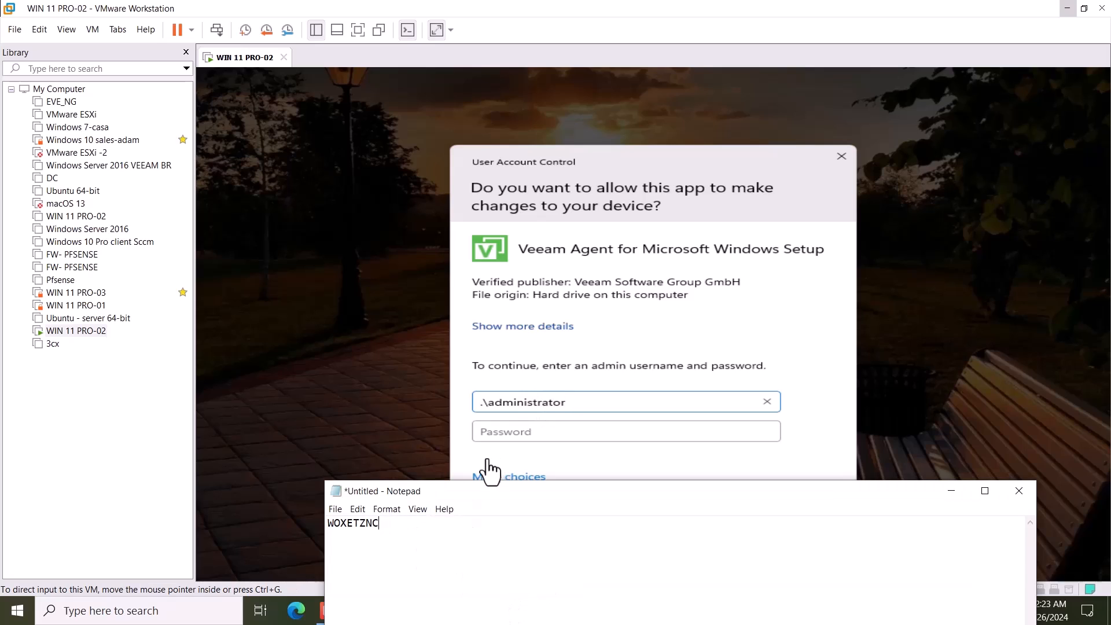
left_click(507, 431)
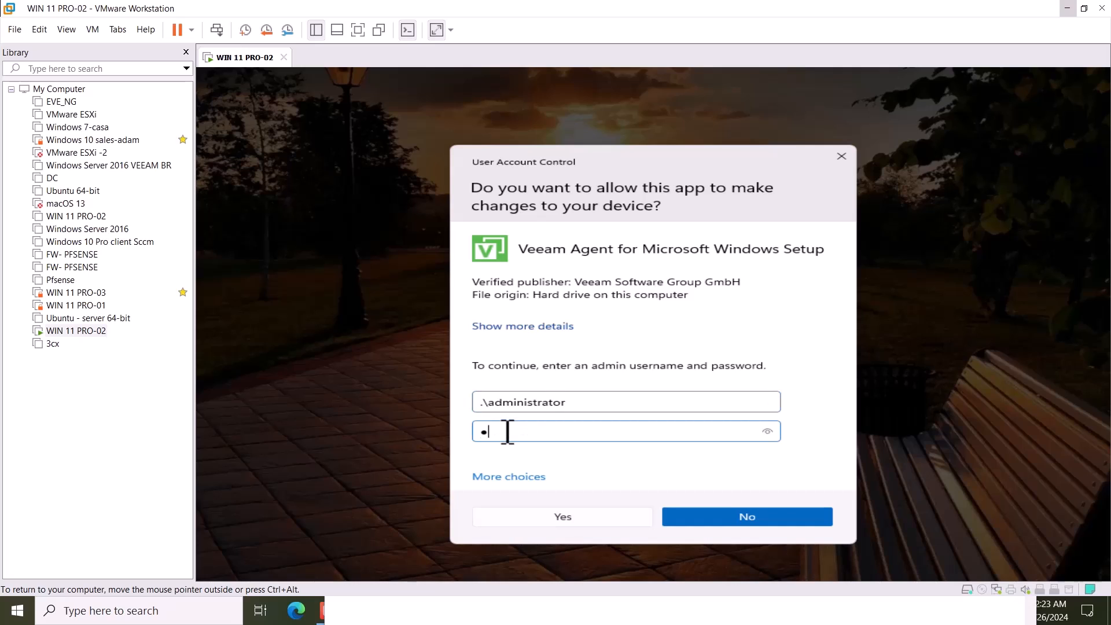
key("BackSpace")
key("Caps_Lock")
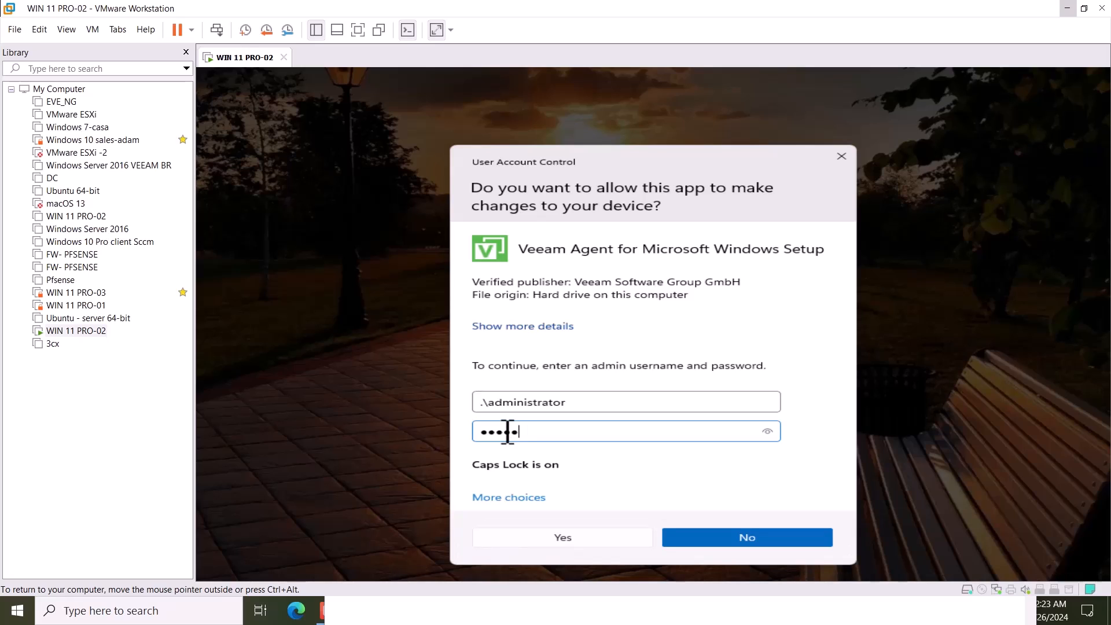
left_click(768, 432)
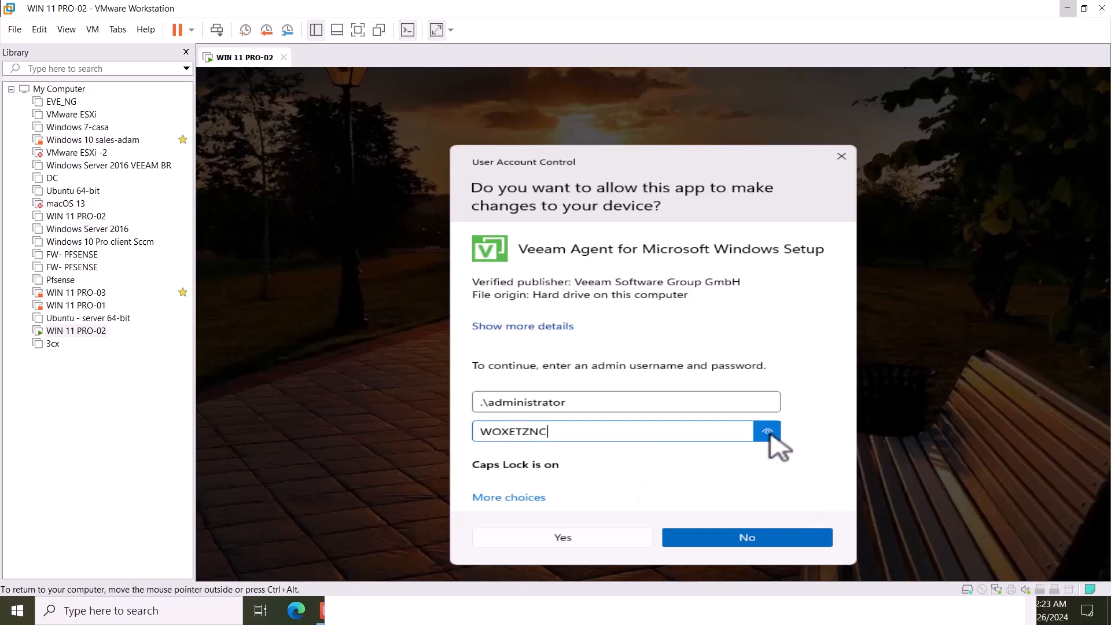
Check the password against Notepad, approve the prompt with Yes, and minimize Notepad.
left_click(488, 612)
left_click(634, 464)
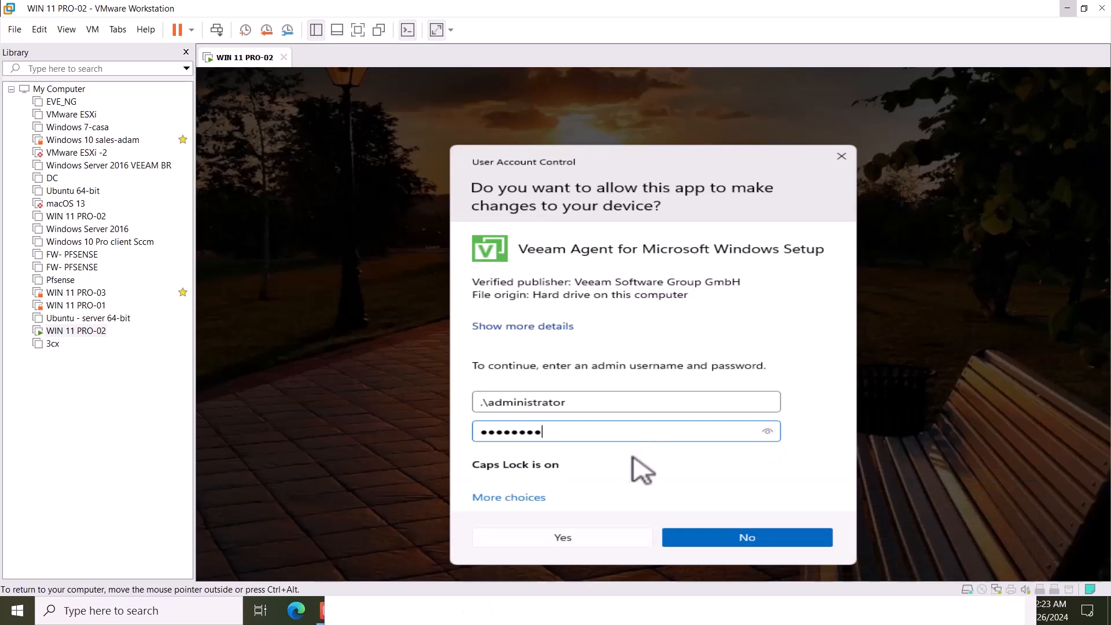
left_click(571, 538)
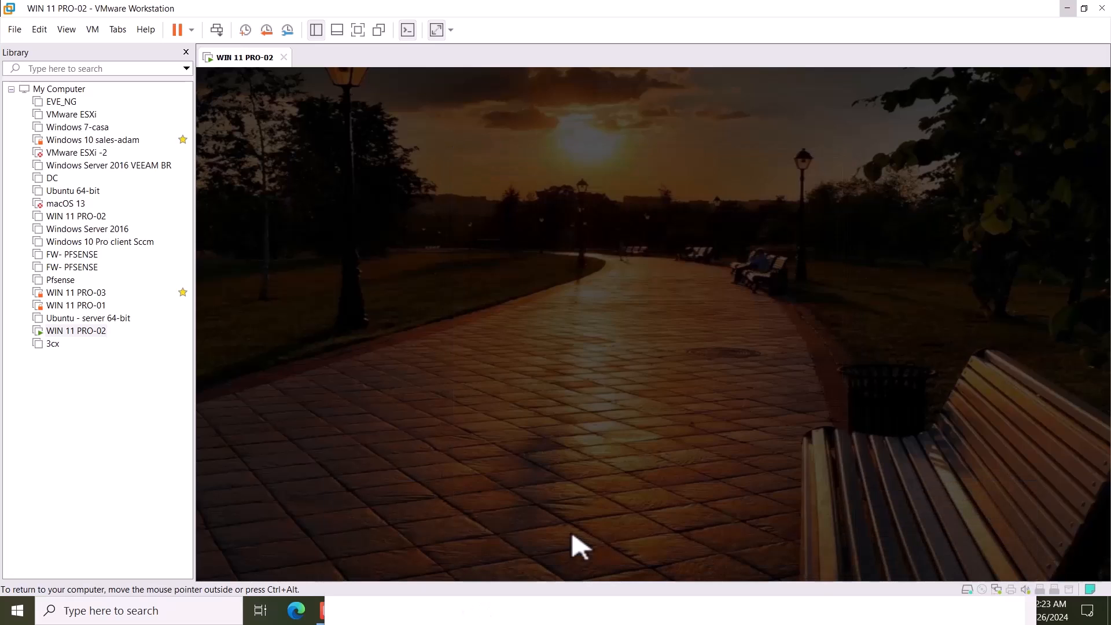
left_click(871, 607)
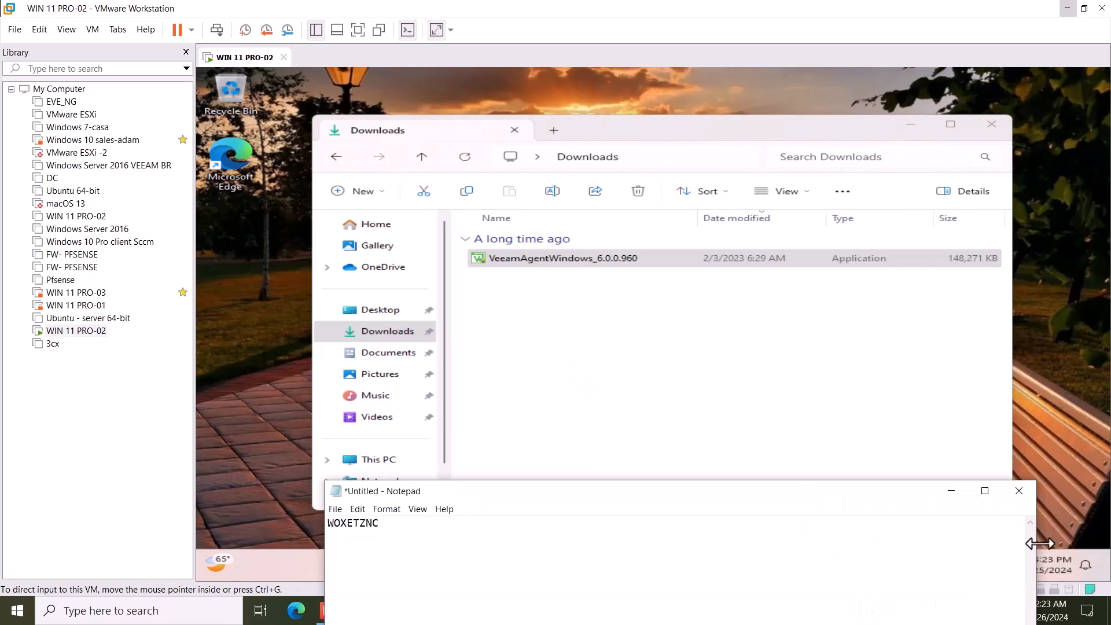
left_click(960, 491)
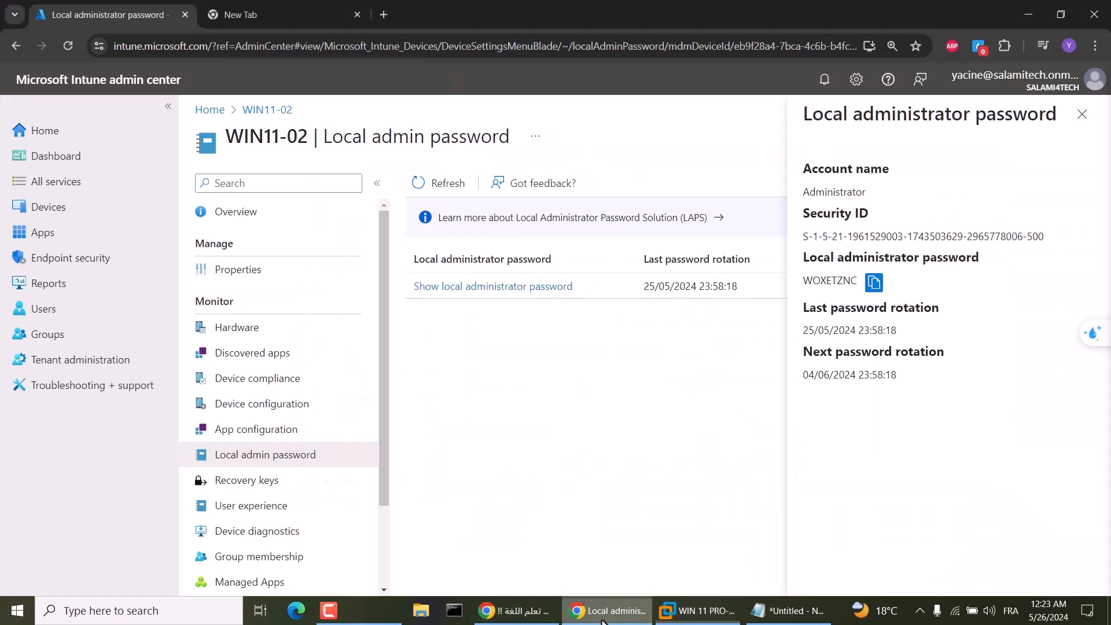
Close the password details and check WIN11-02's next password rotation date.
left_click(608, 611)
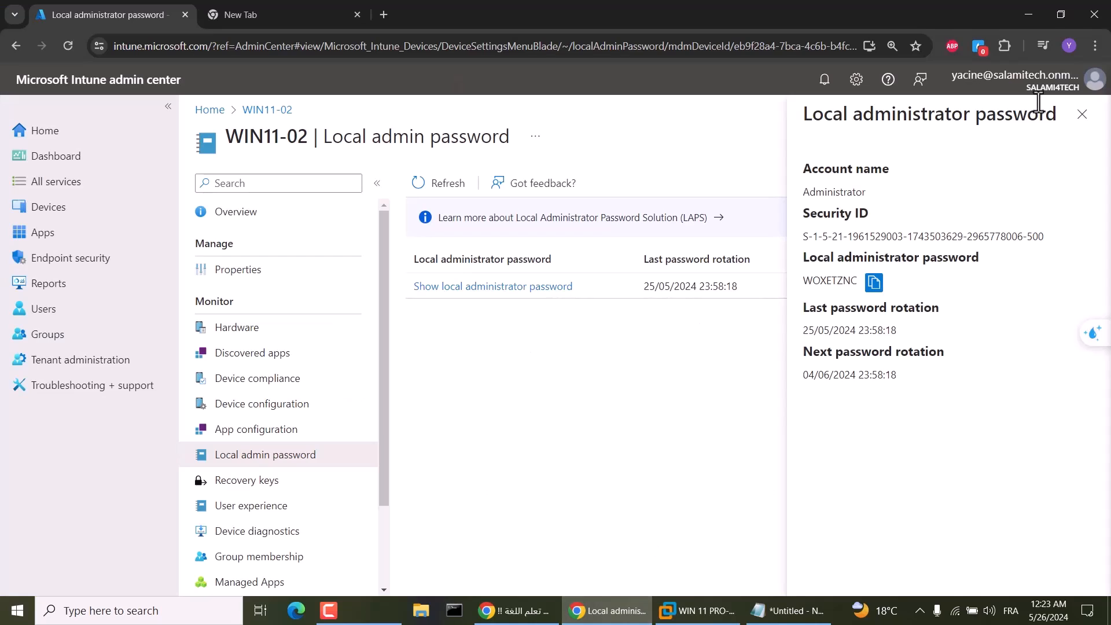
left_click(1081, 114)
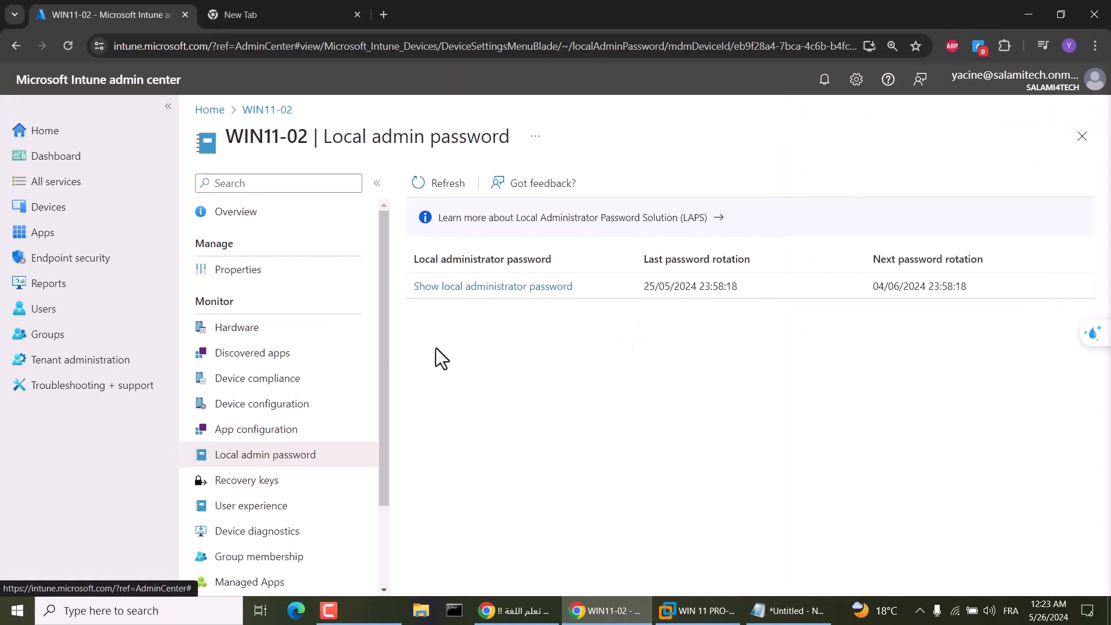
left_click(288, 215)
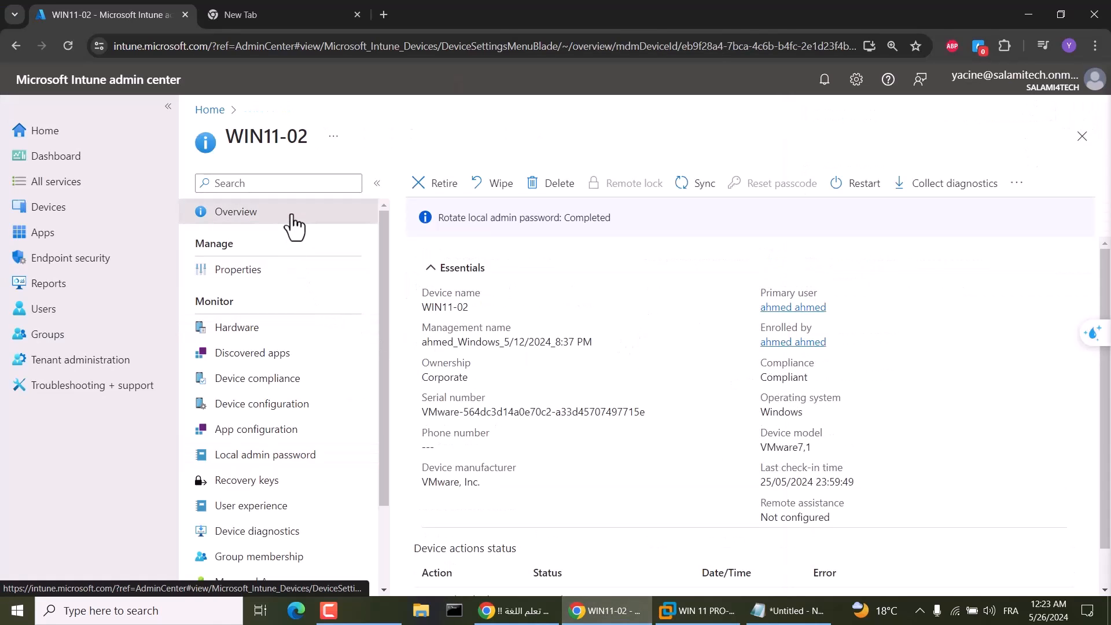
left_click(1016, 184)
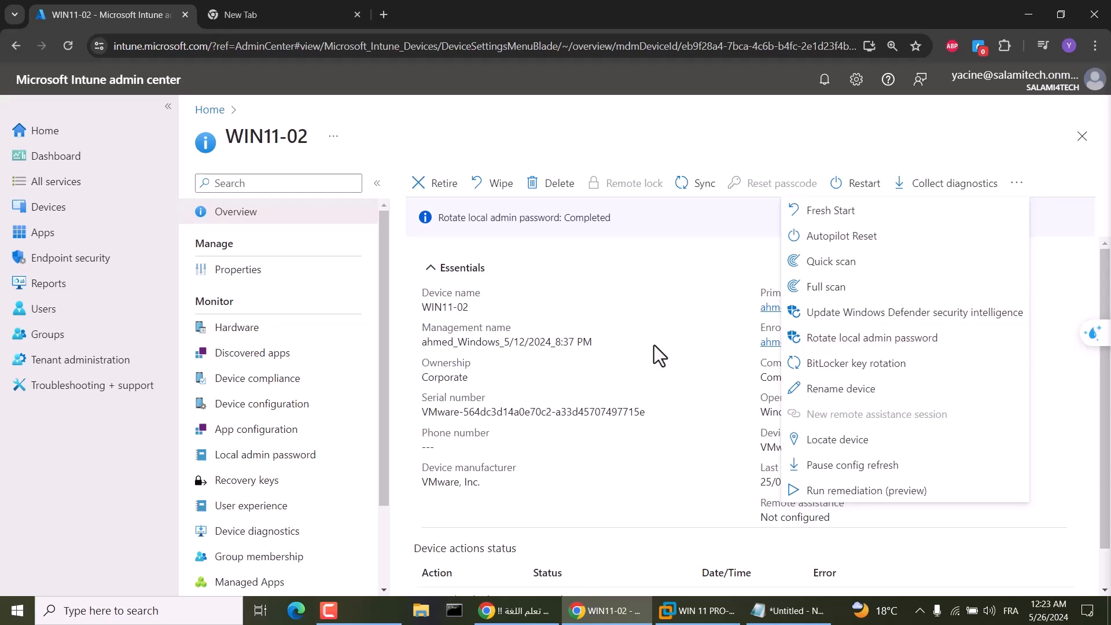
left_click(320, 457)
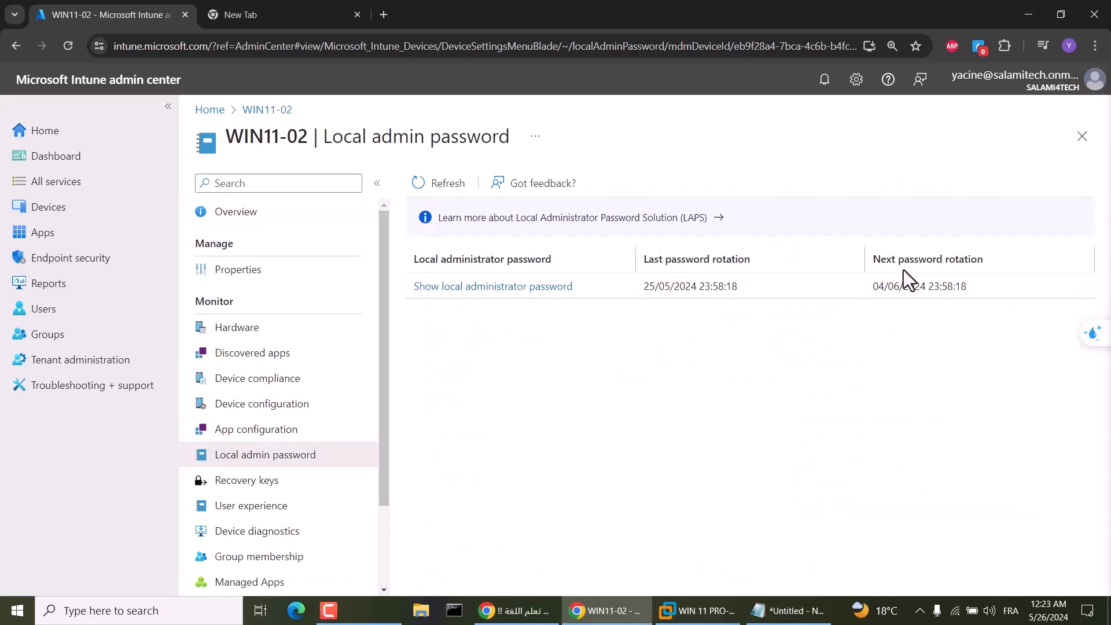
left_click_drag(872, 286, 953, 289)
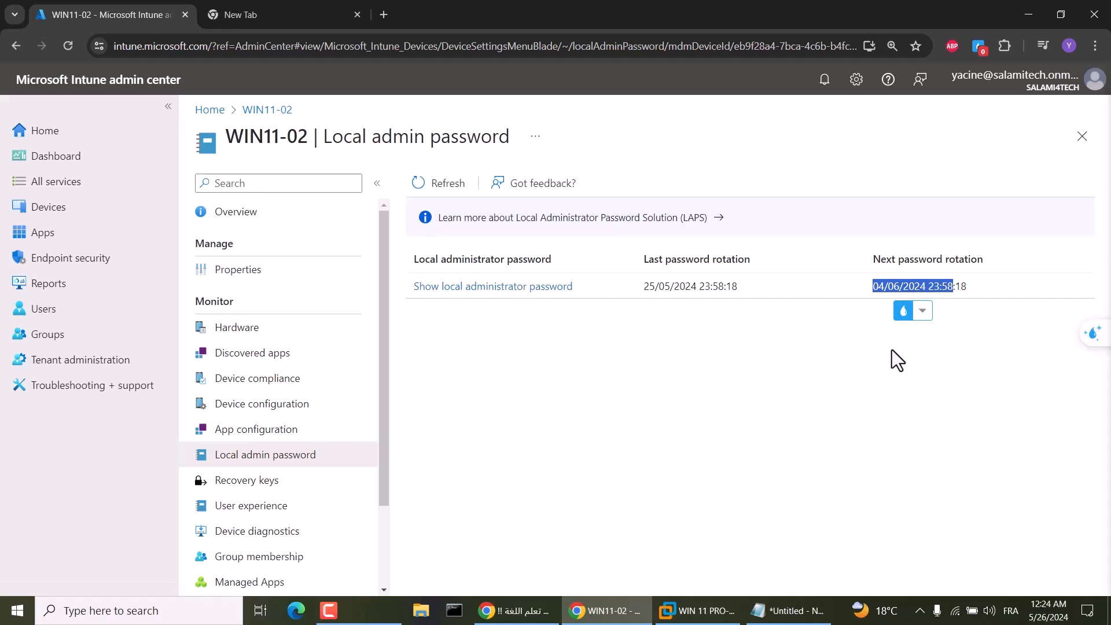
Rotate WIN11-02's local admin password from the device overview and confirm with Yes.
left_click(258, 273)
left_click(272, 214)
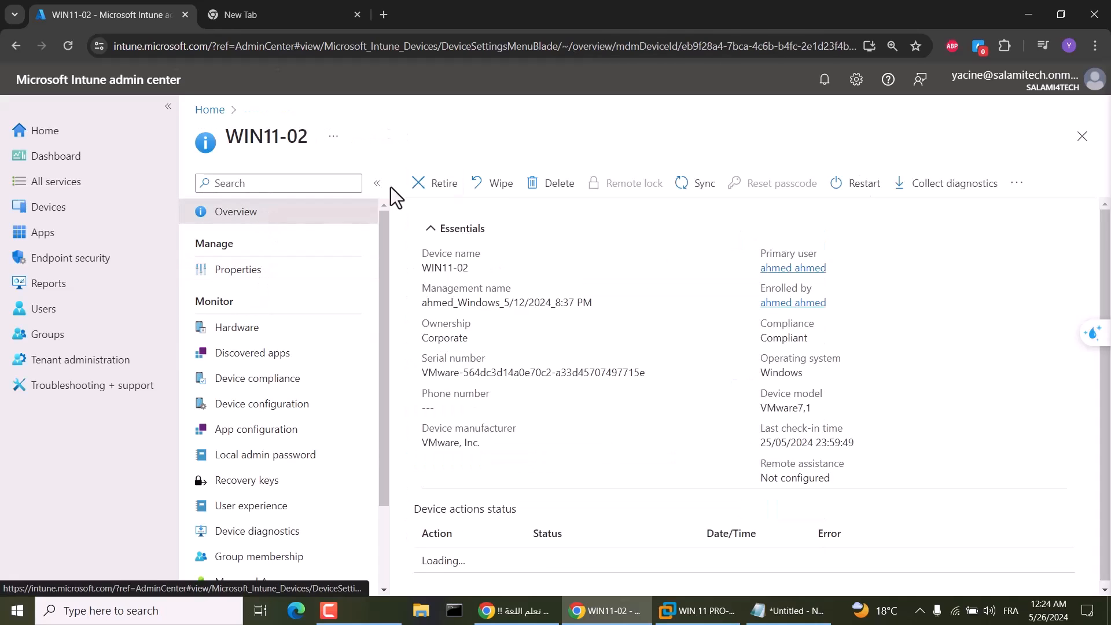
left_click(1016, 182)
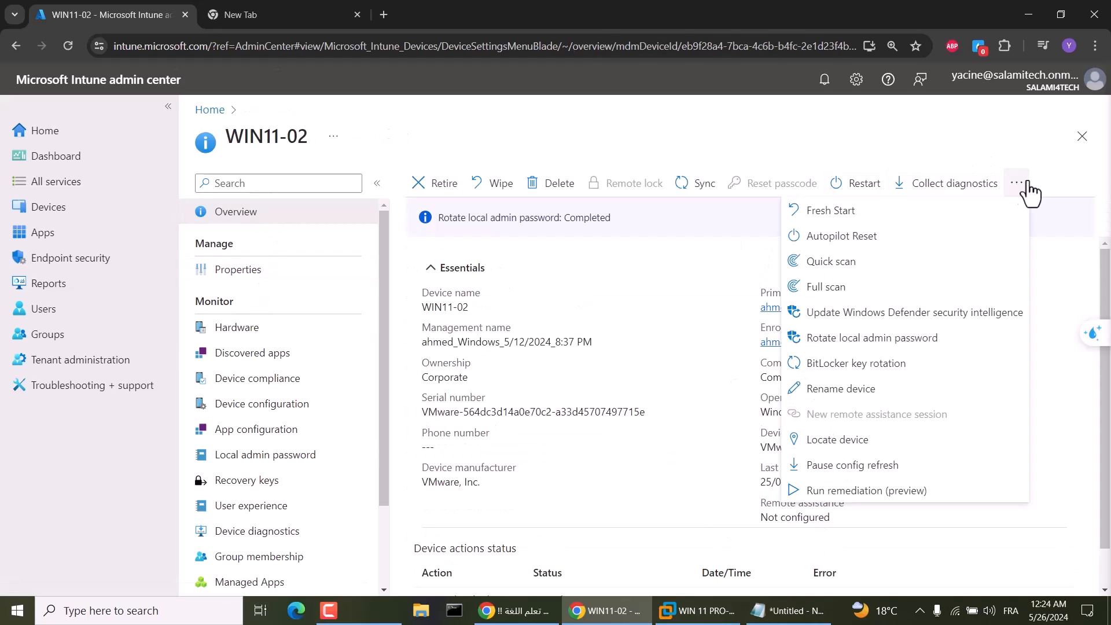
left_click(902, 341)
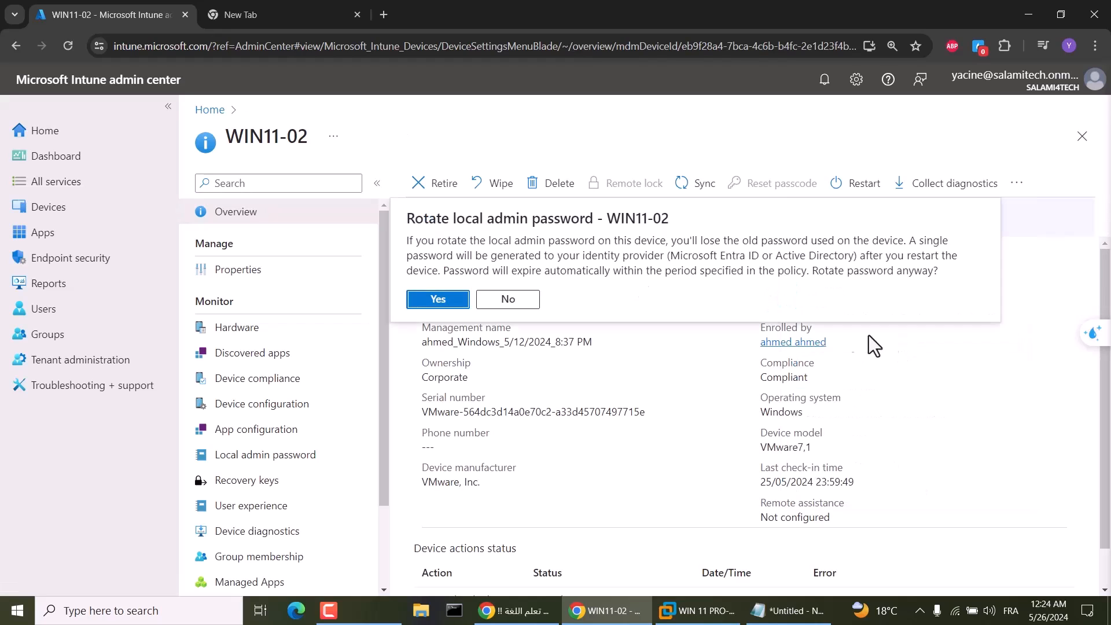
left_click(429, 303)
scroll(578, 358, "down", 1)
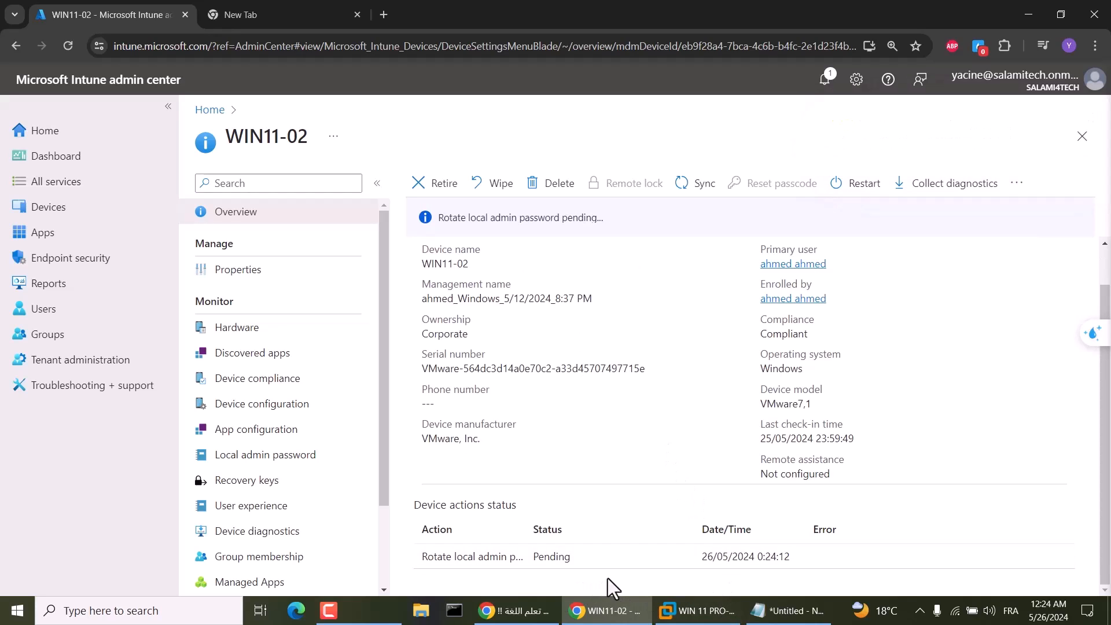
mouse_move(371, 623)
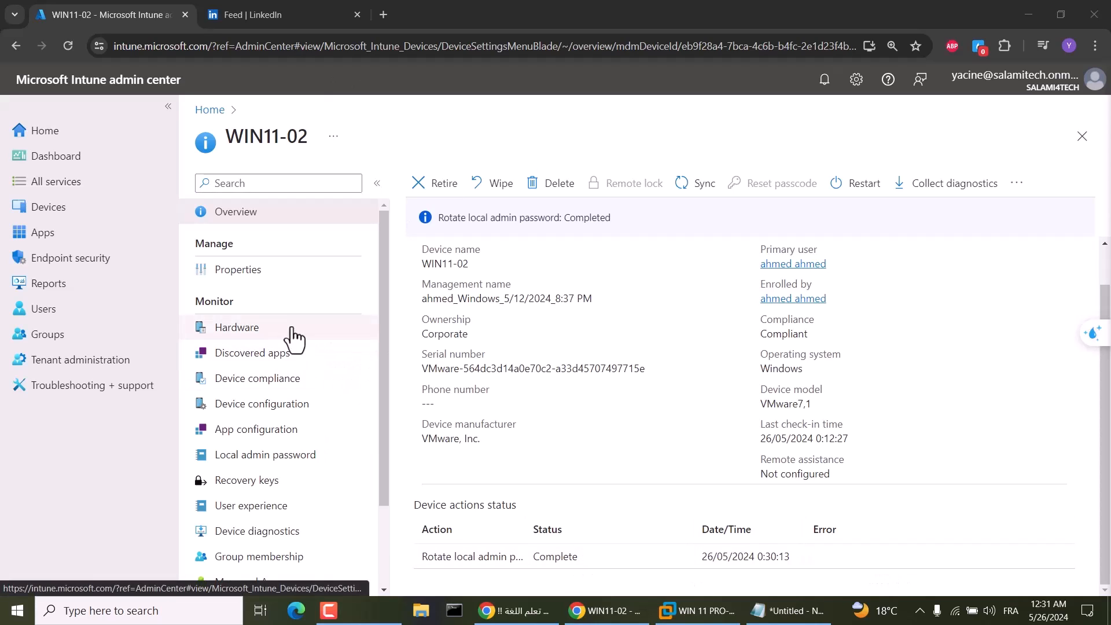
Reveal WIN11-02's newly rotated administrator password and copy it.
left_click(324, 455)
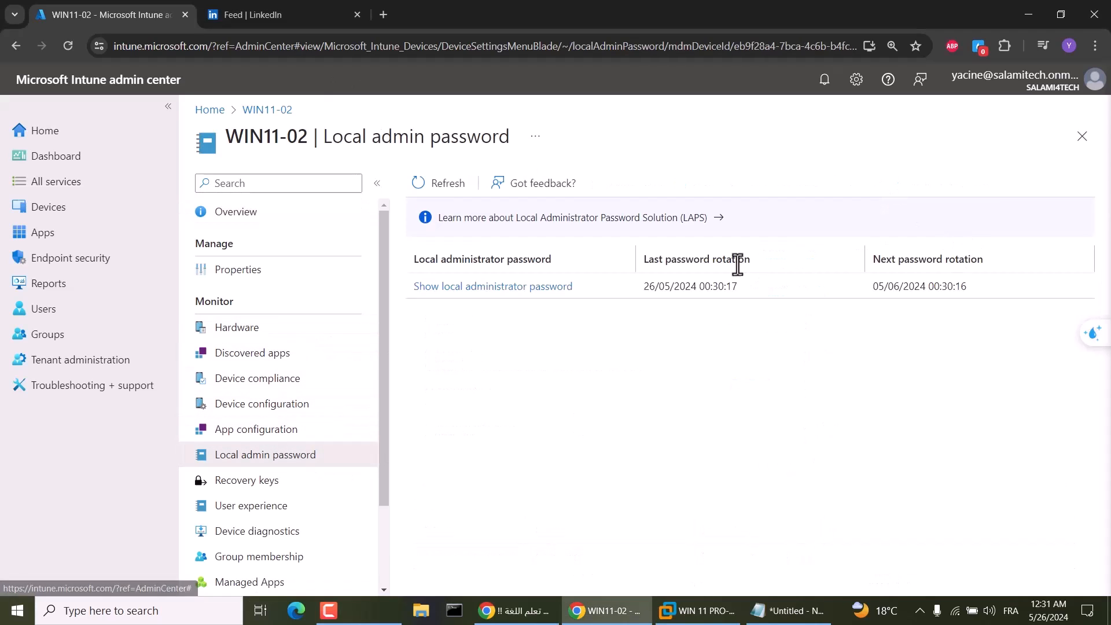
left_click(522, 288)
left_click(886, 282)
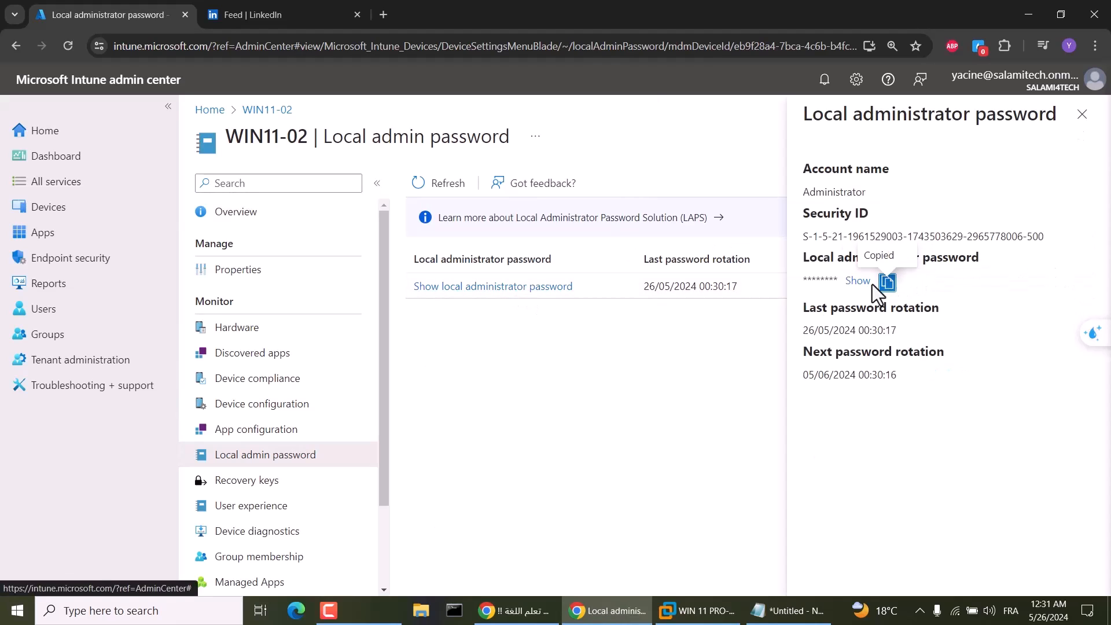
left_click(858, 281)
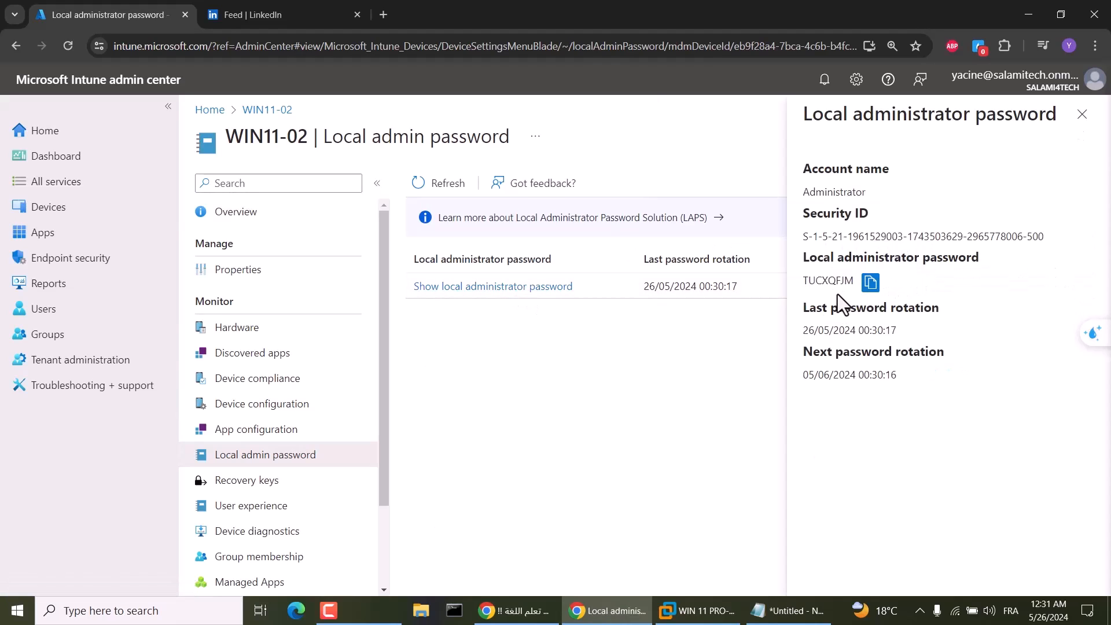
double_click(833, 281)
right_click(842, 286)
left_click(854, 301)
Replace the old password in Notepad with the newly copied one.
left_click(797, 601)
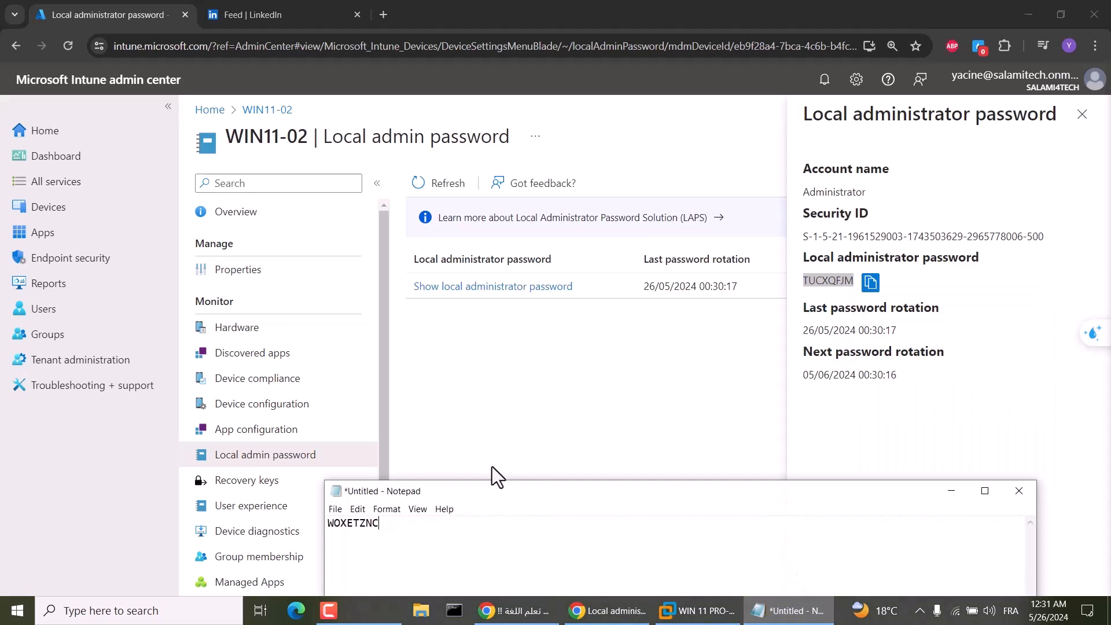
left_click_drag(485, 537, 265, 526)
key("BackSpace")
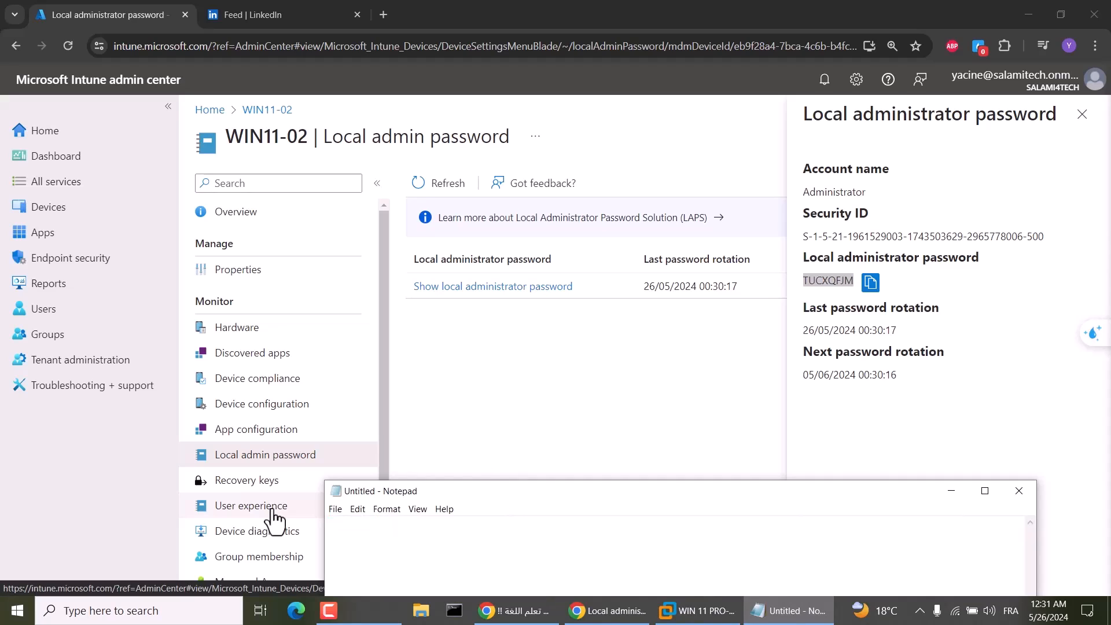
key("ctrl+v")
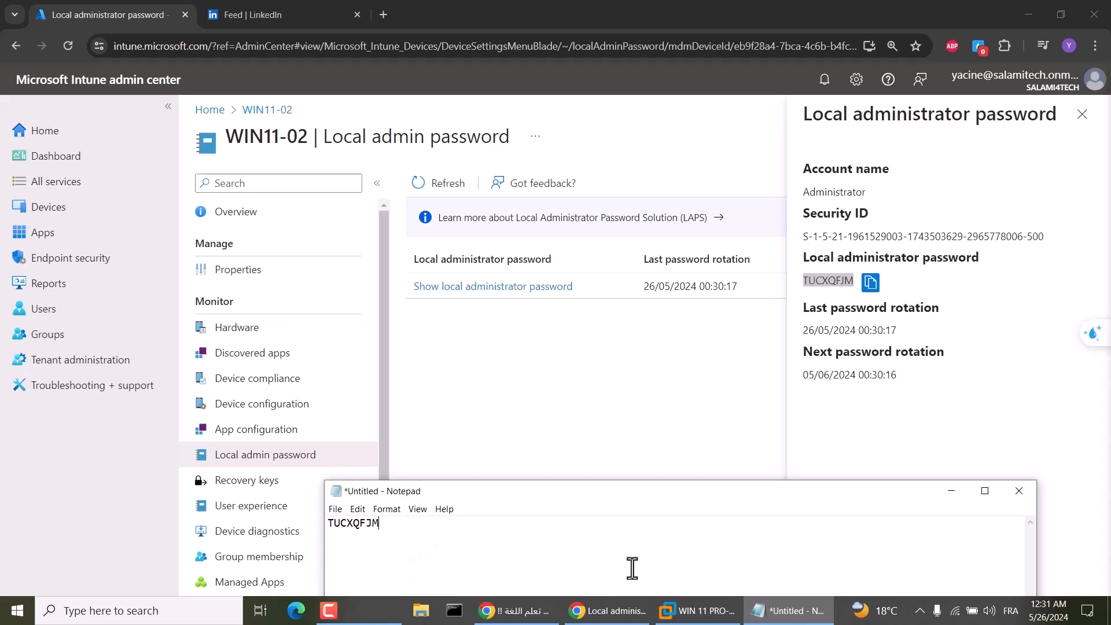
left_click(697, 610)
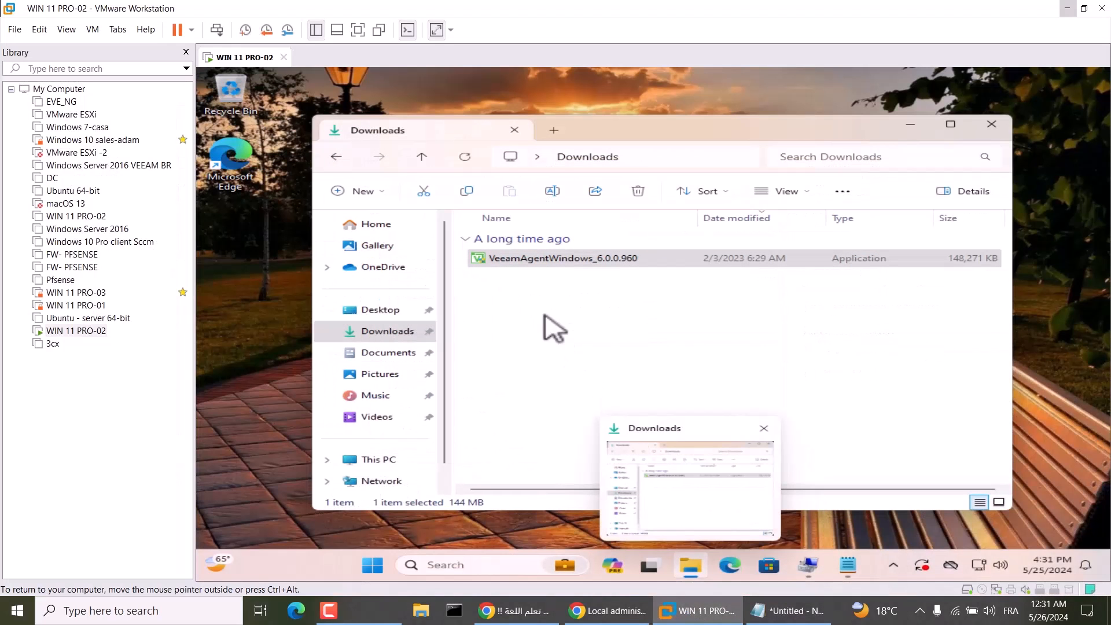
Run VeeamAgentWindows_6.0.0.960 and approve its UAC prompt as .\administrator with the rotated password.
double_click(524, 267)
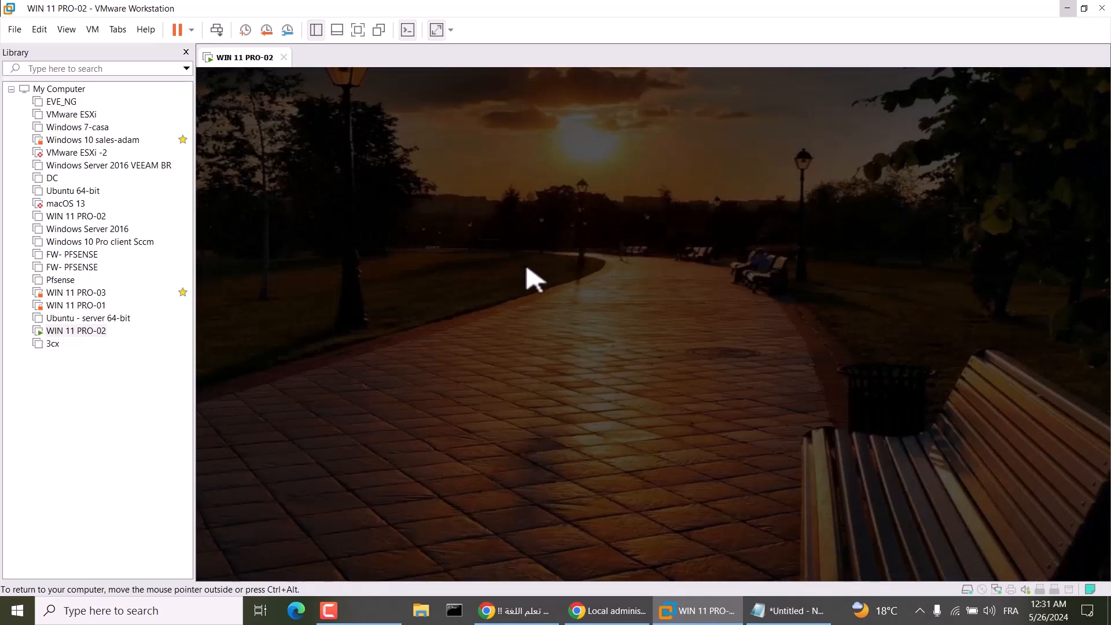
type(".")
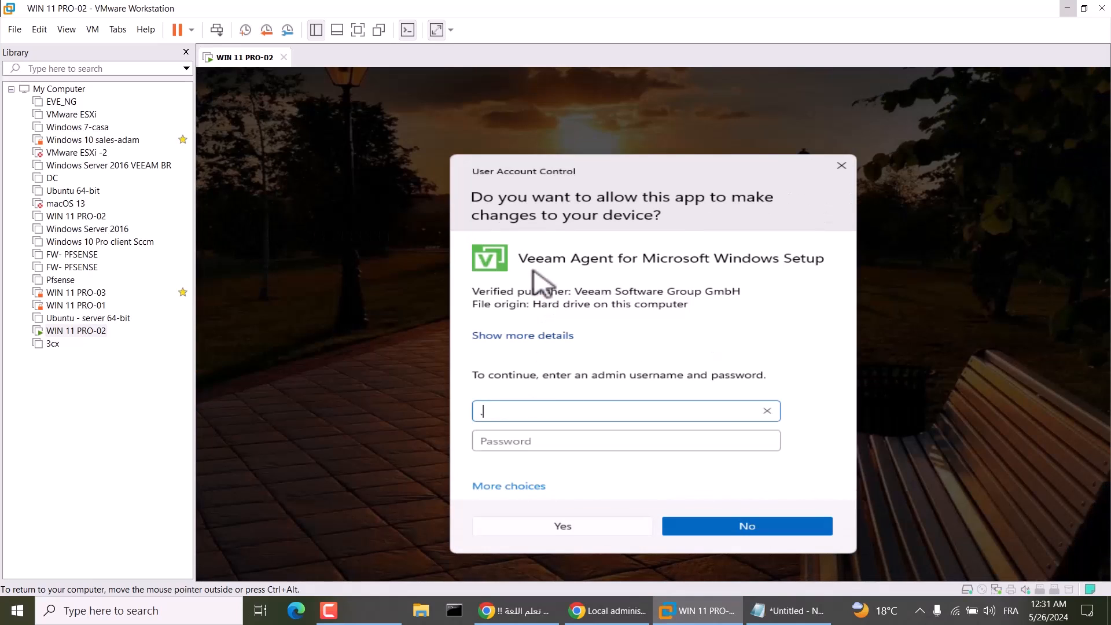
type("\\administrator")
key("Tab")
type("P")
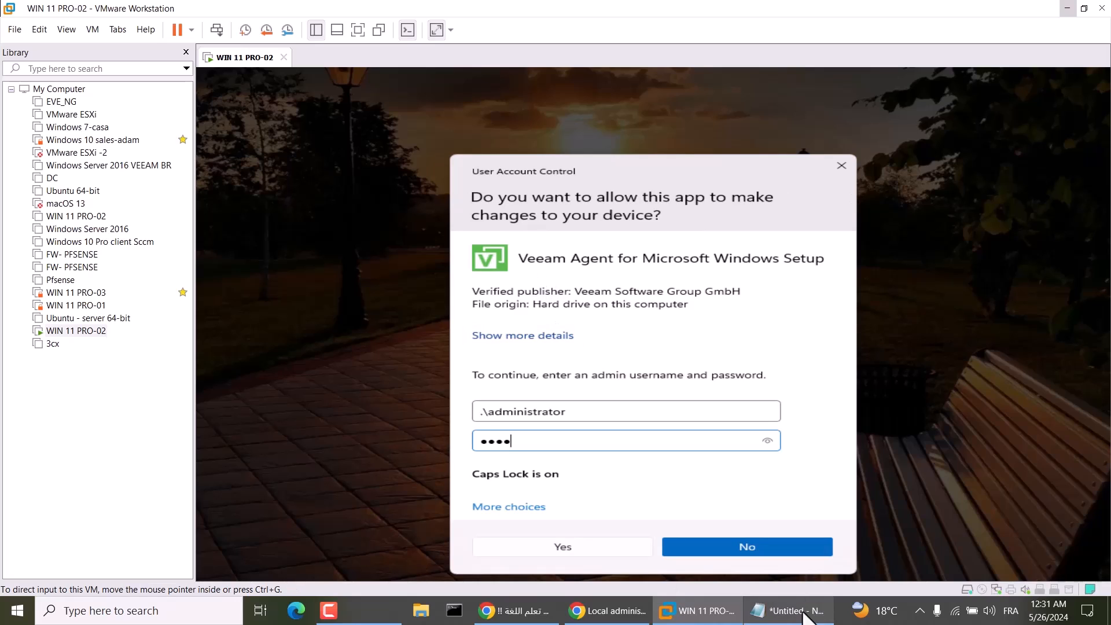
left_click(799, 614)
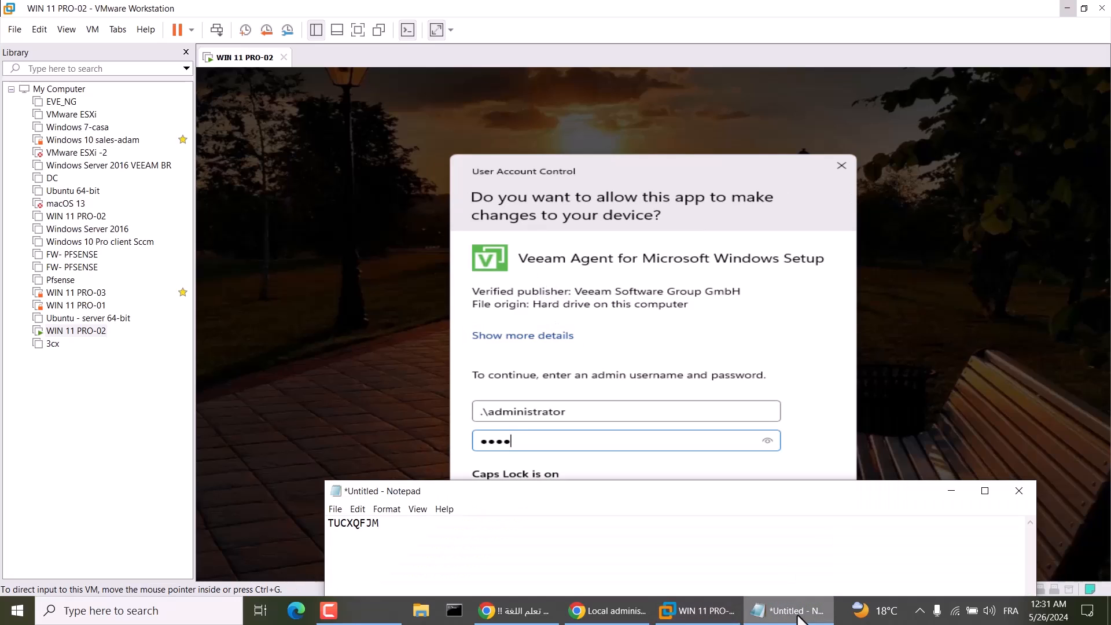
left_click(767, 441)
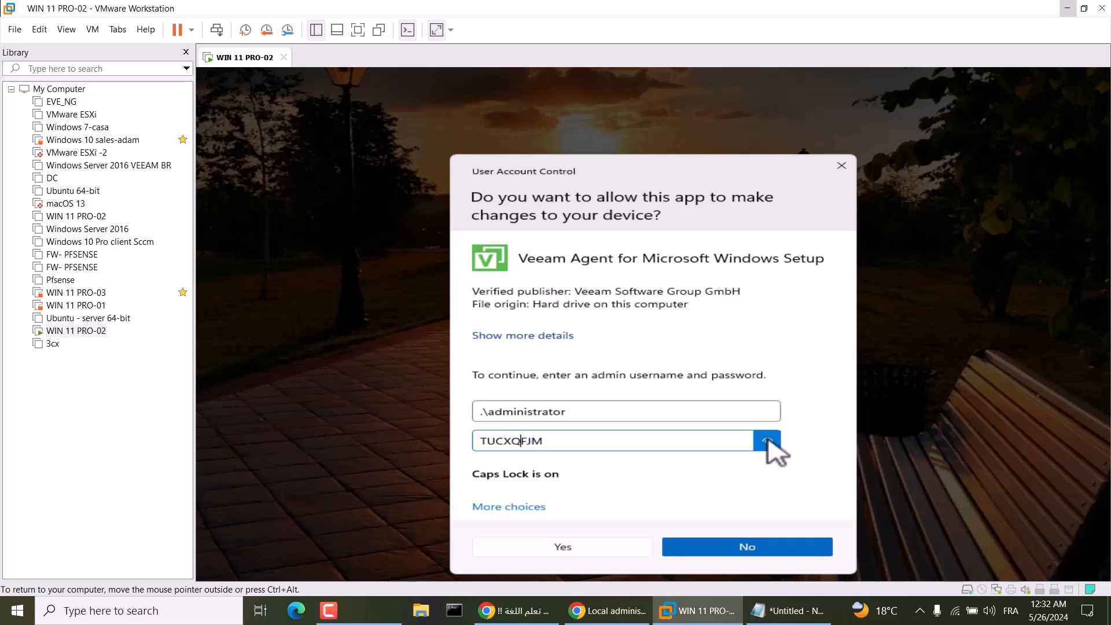
left_click(573, 548)
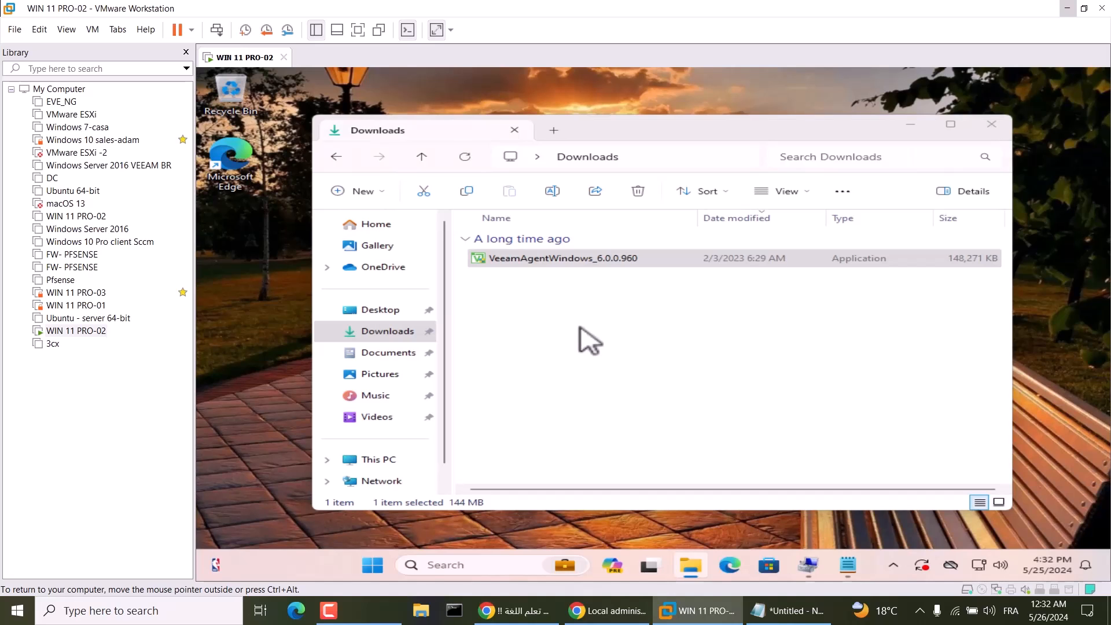
left_click(910, 125)
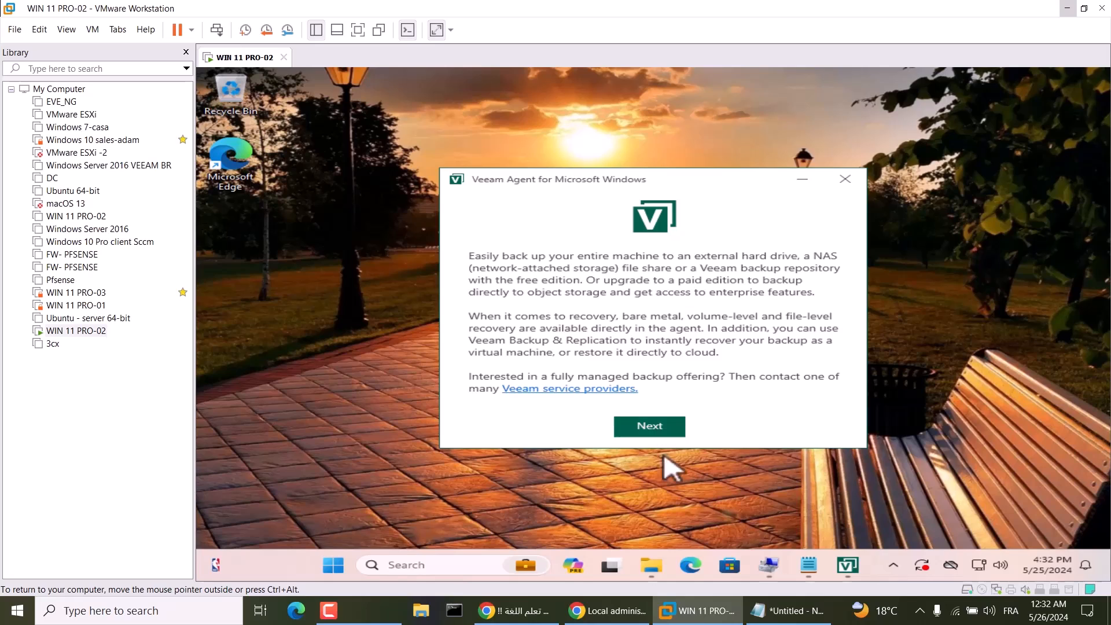
left_click(341, 610)
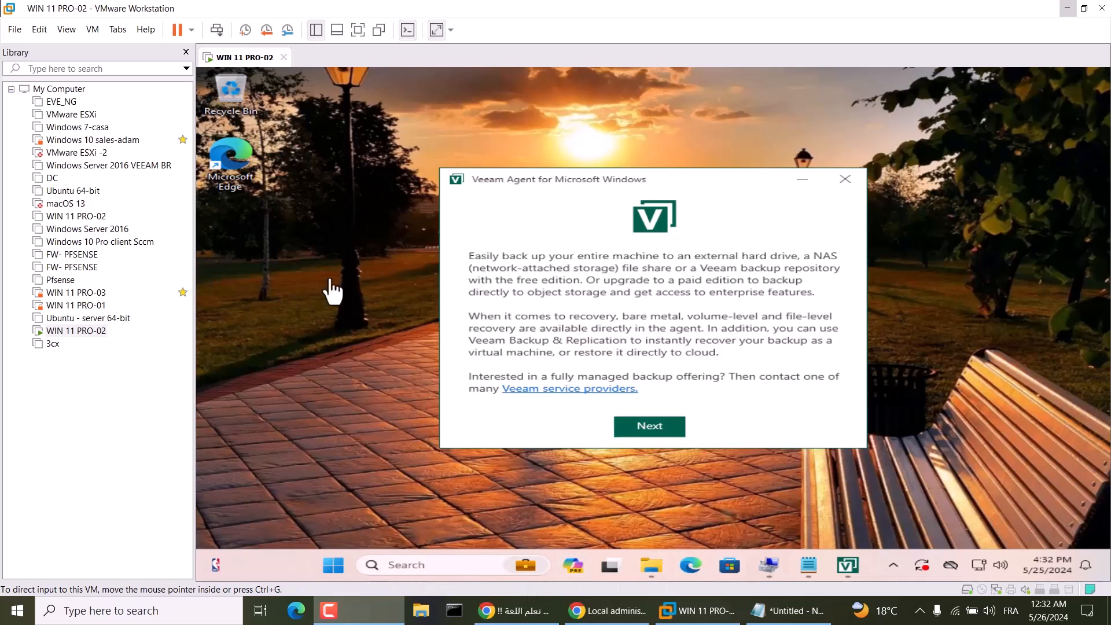